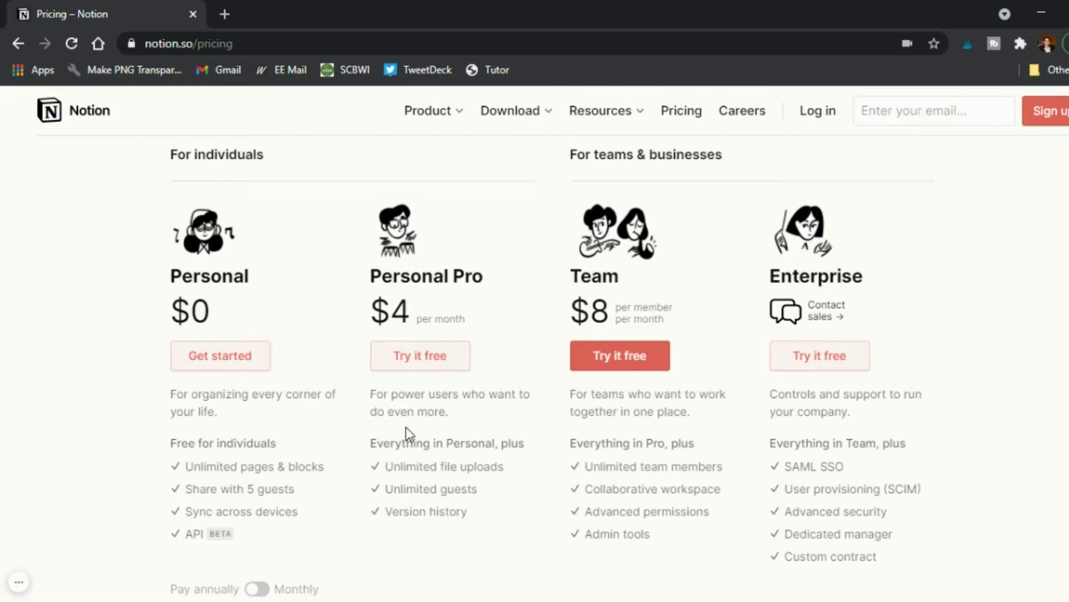
Request a Notion sign-up code for the new account's e-mail address.
mouse_move(492, 498)
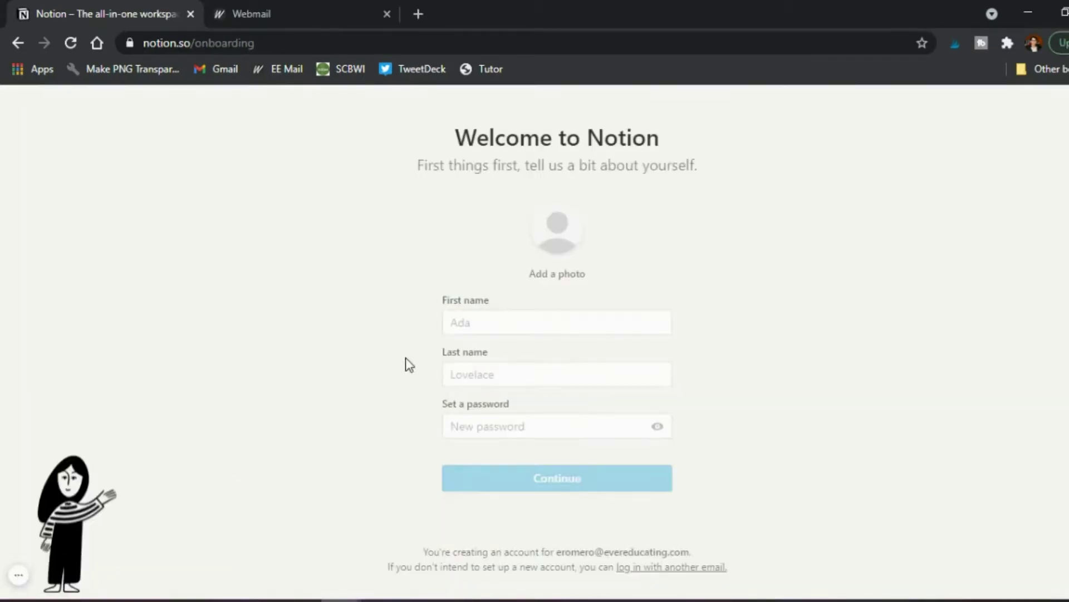
Enter the user's first and last name in the welcome profile form.
click(487, 316)
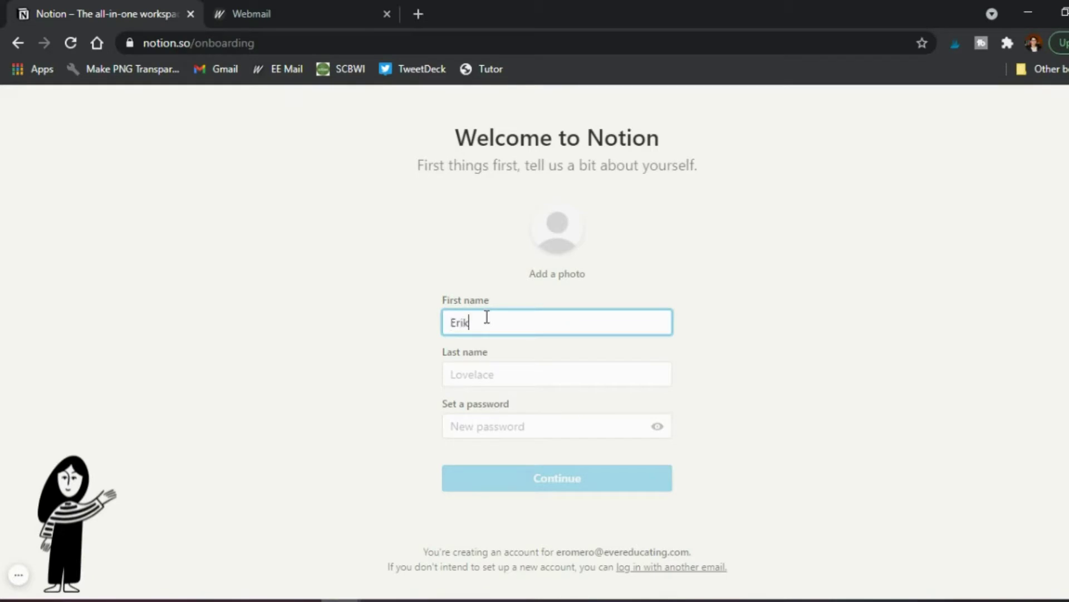
key(Tab)
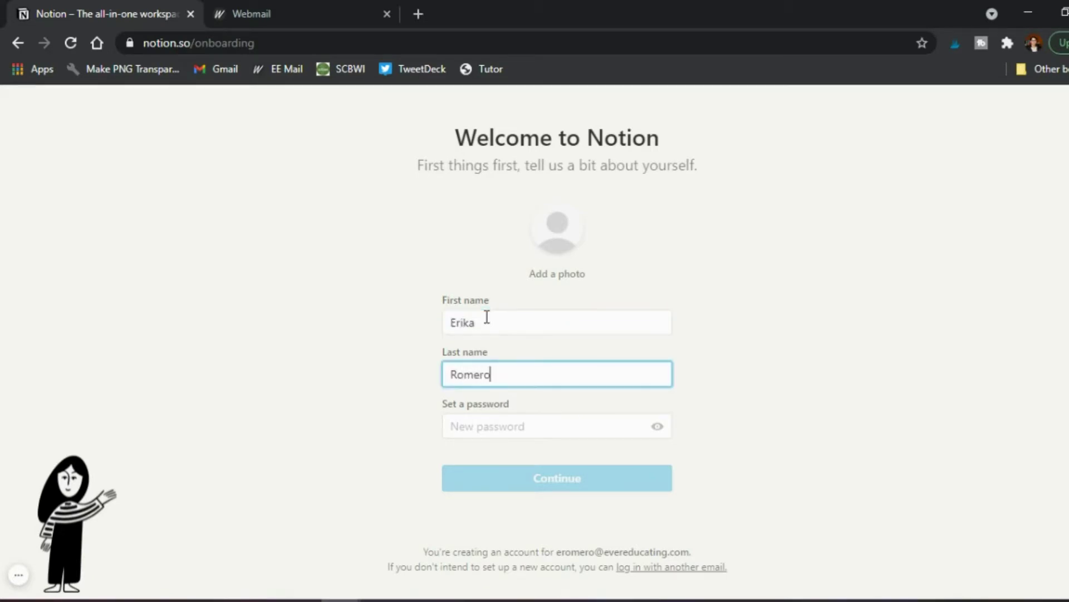
key(Tab)
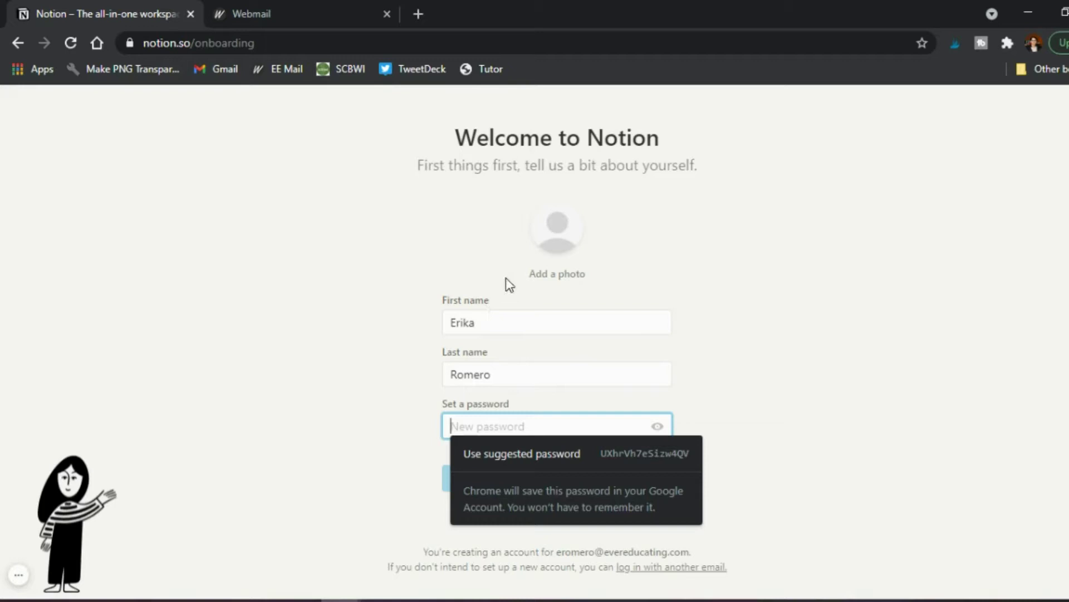
Accept Chrome's suggested password, submit the profile, and choose For myself to enter Notion.
click(377, 397)
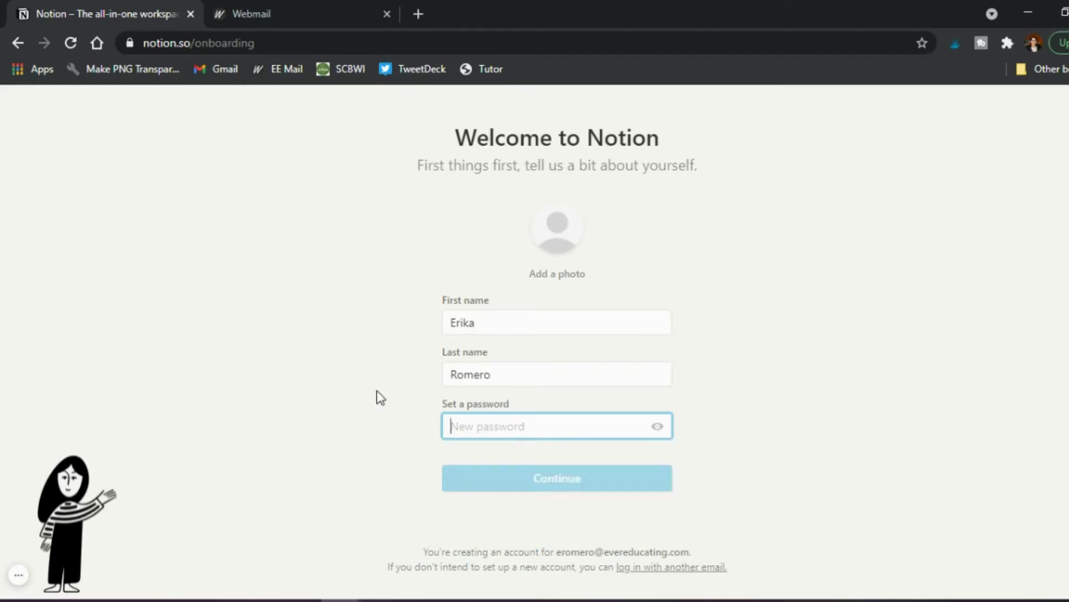
click(466, 422)
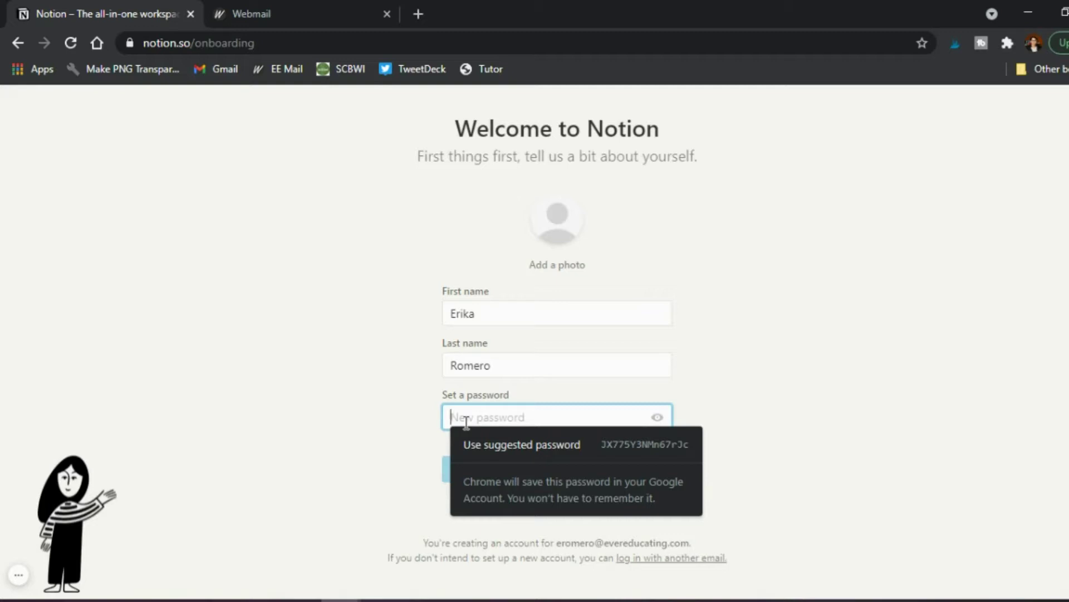
click(522, 444)
key(Return)
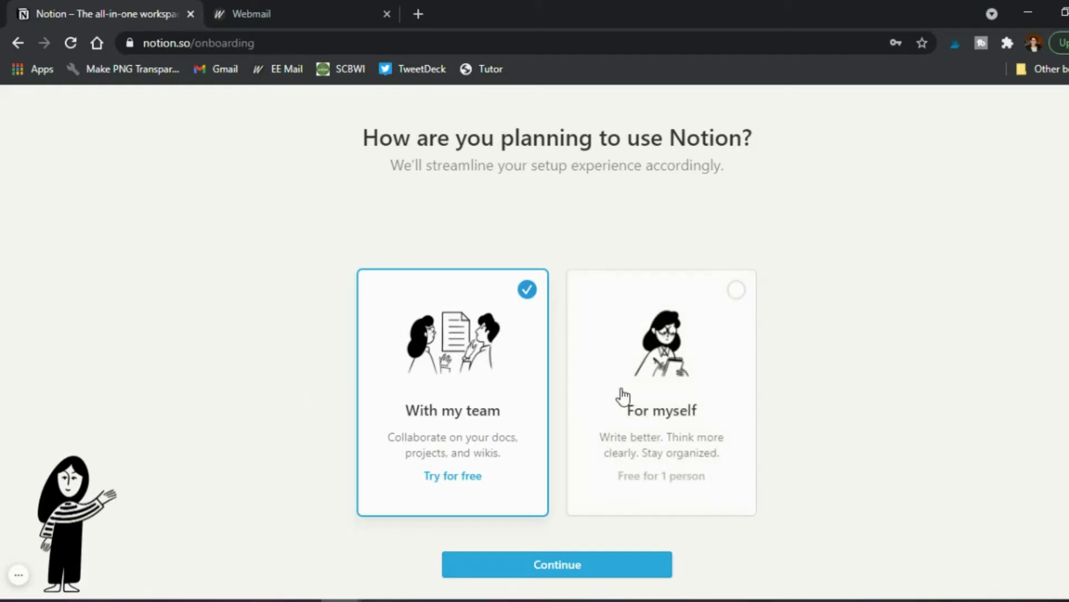
click(675, 381)
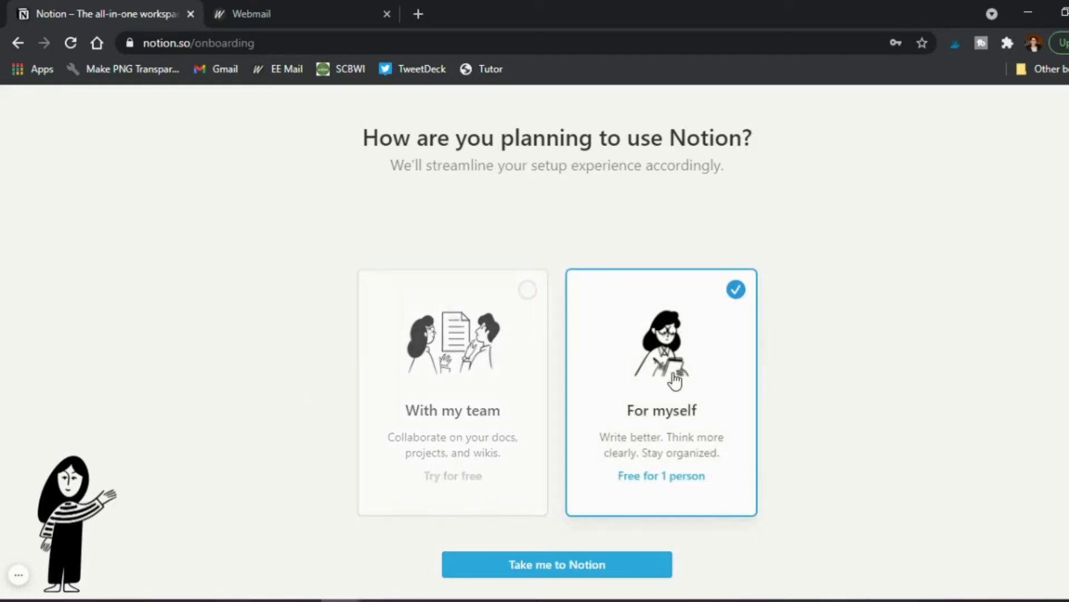
click(596, 565)
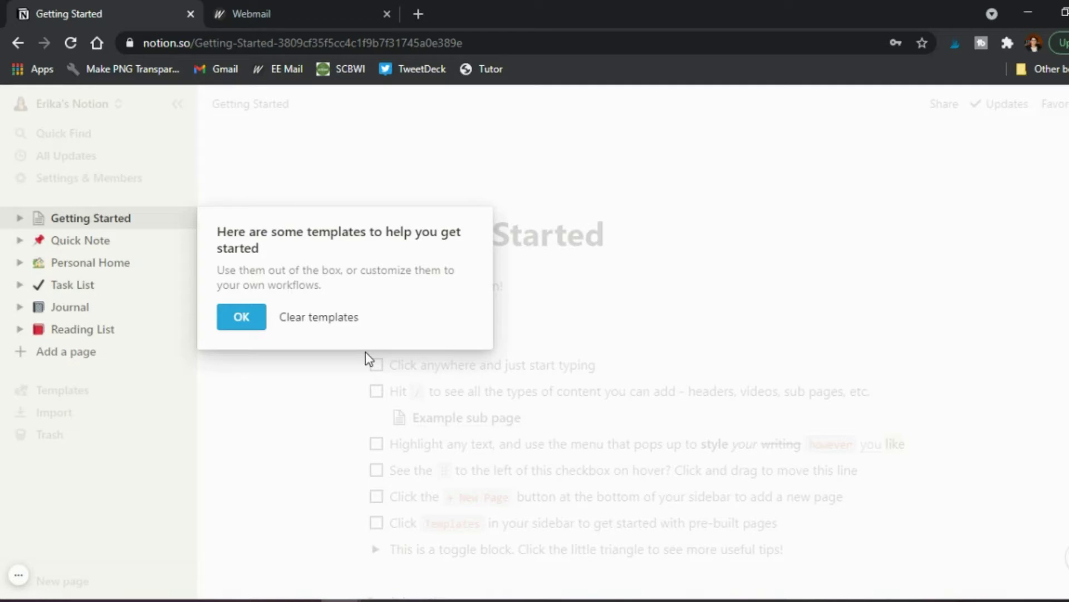
Dismiss the templates welcome tip with OK.
click(249, 319)
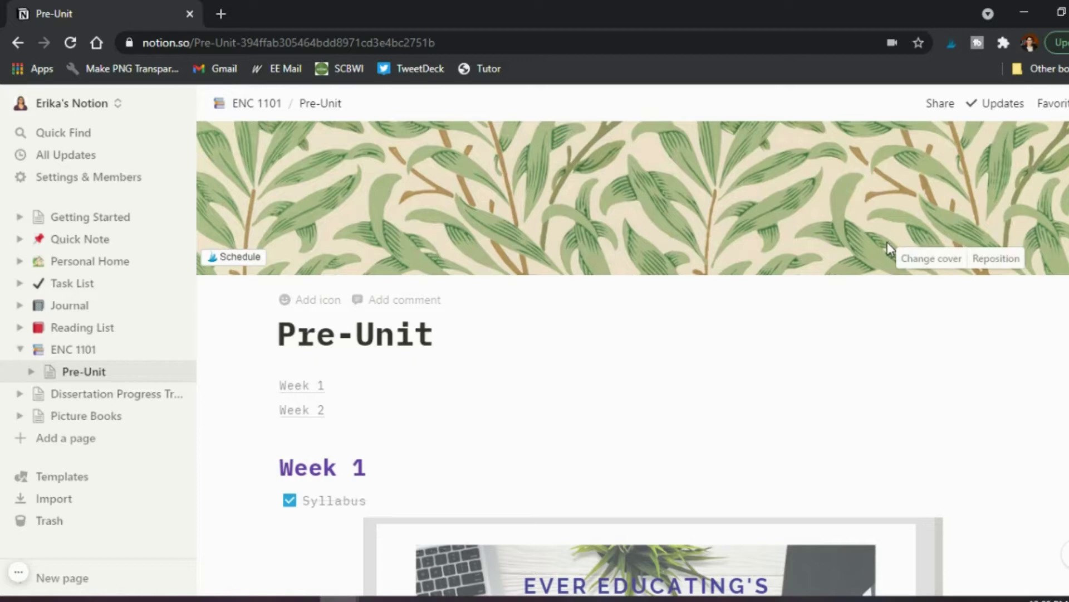
Browse cover choices without changing them, then drag the leaf cover downward and save its position.
click(925, 261)
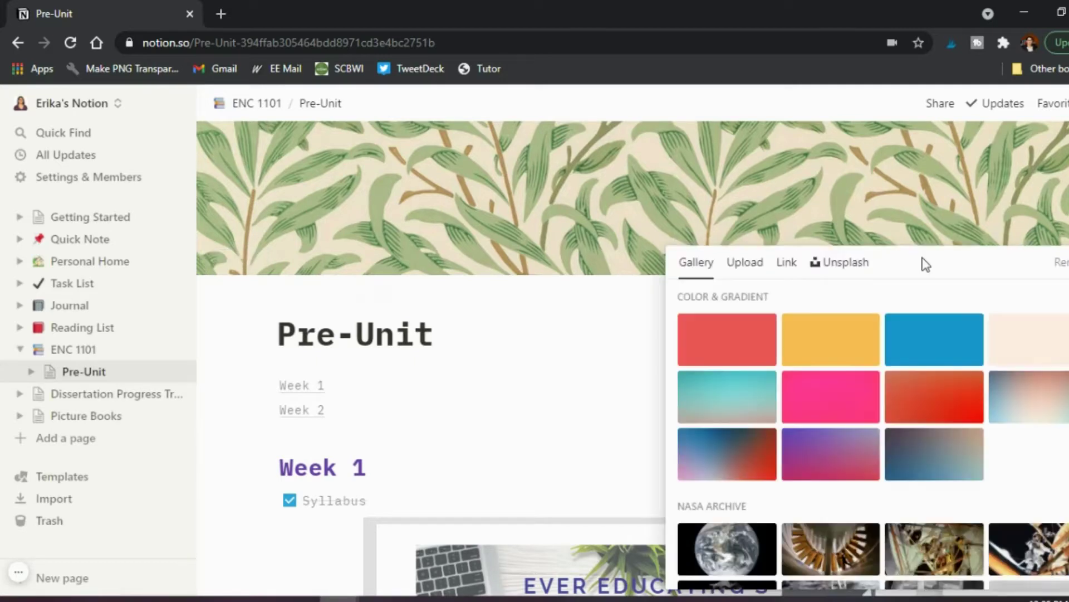
scroll(878, 375, down, 10)
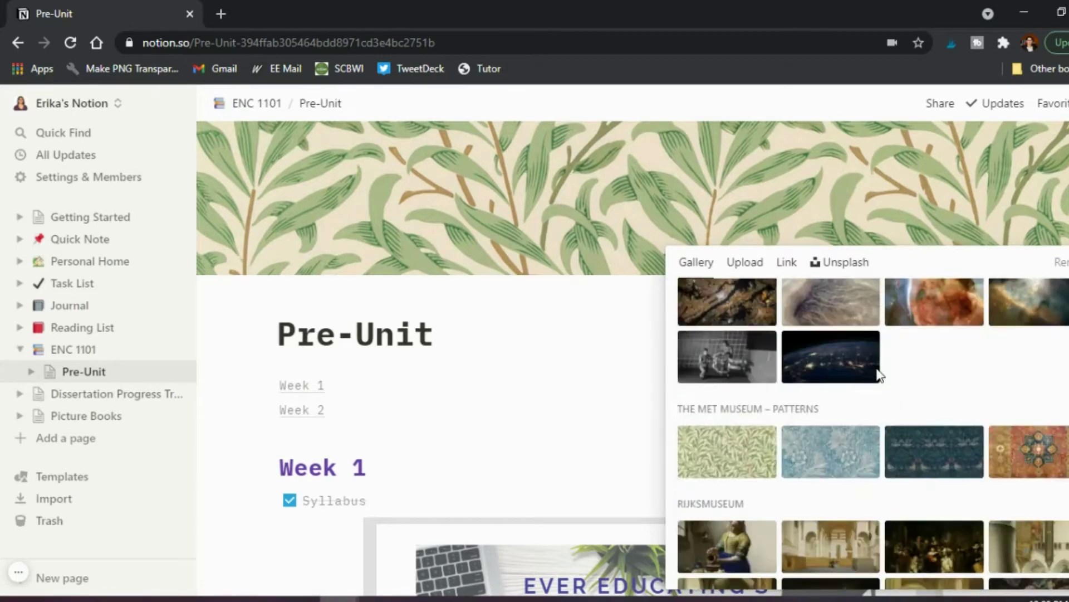
scroll(878, 375, up, 10)
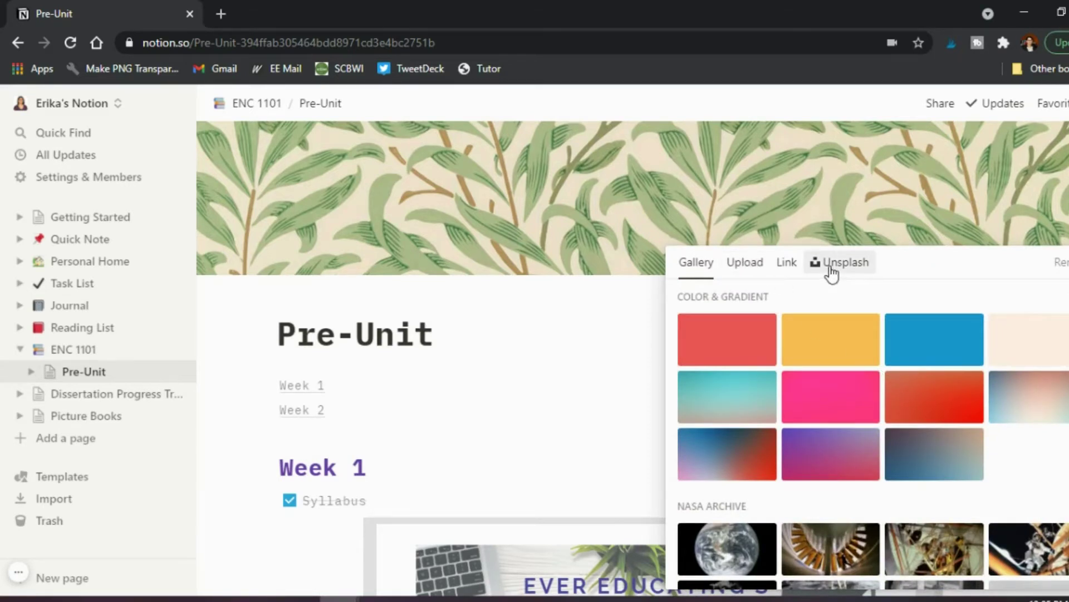
click(793, 173)
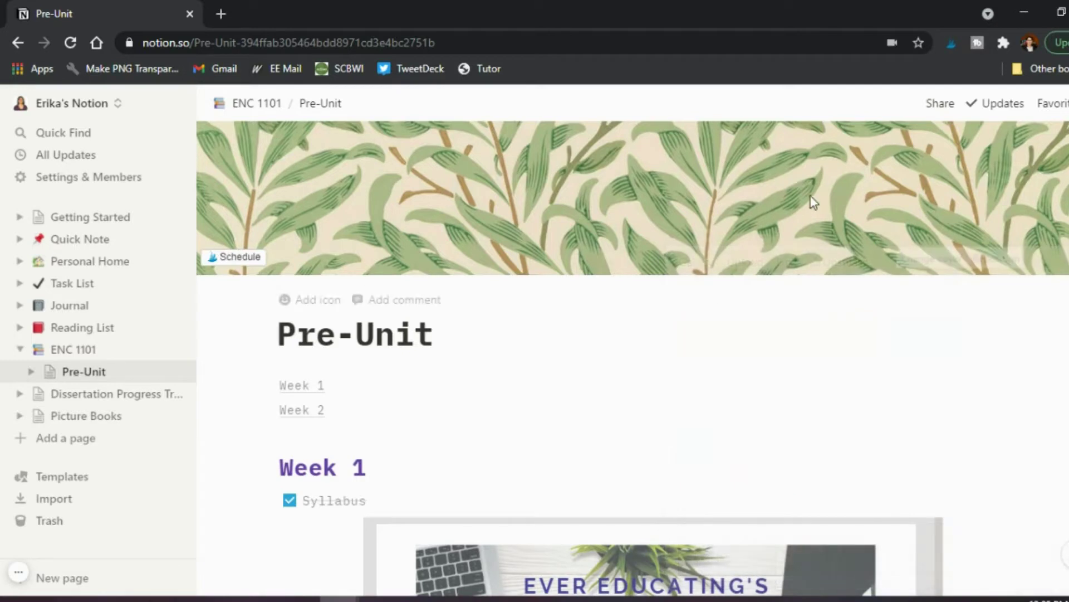
click(990, 259)
drag(616, 191, 769, 324)
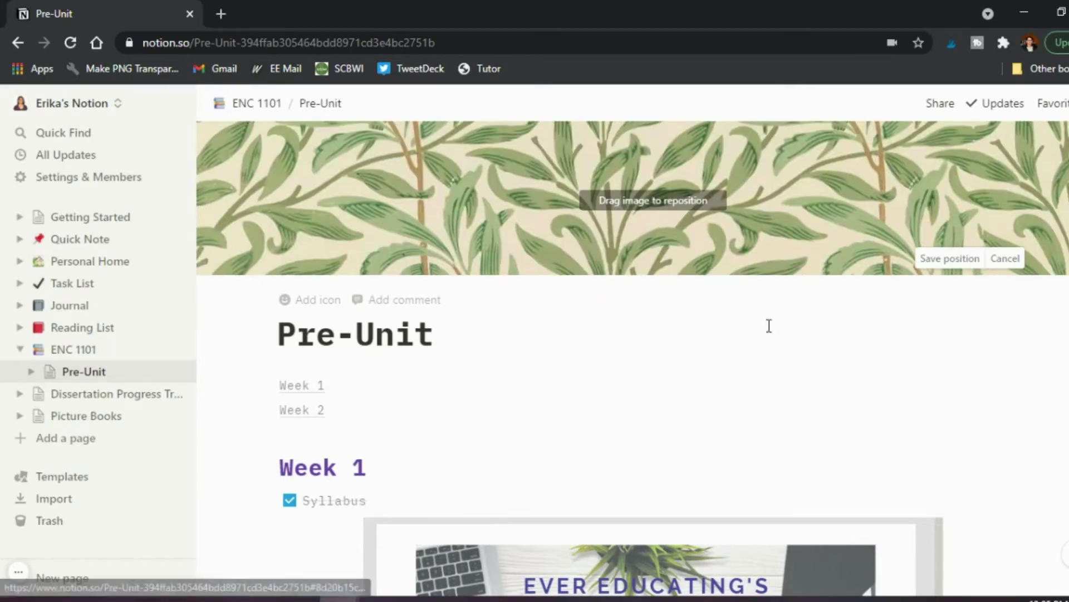
click(939, 259)
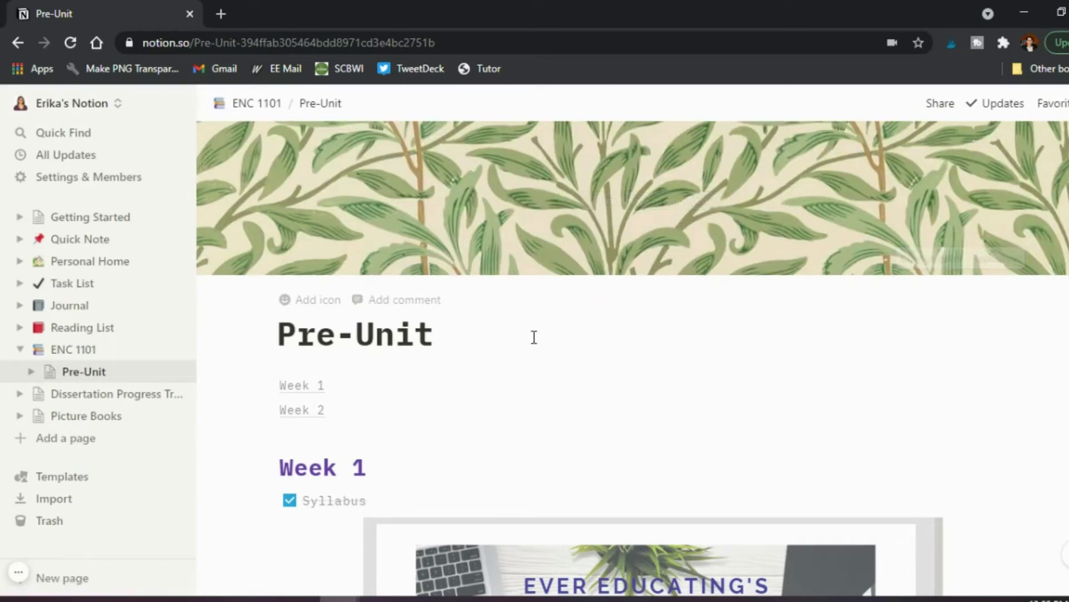
Set the Pre-Unit icon to the medium-skin-tone writing-hand emoji found by searching 'write'.
click(310, 301)
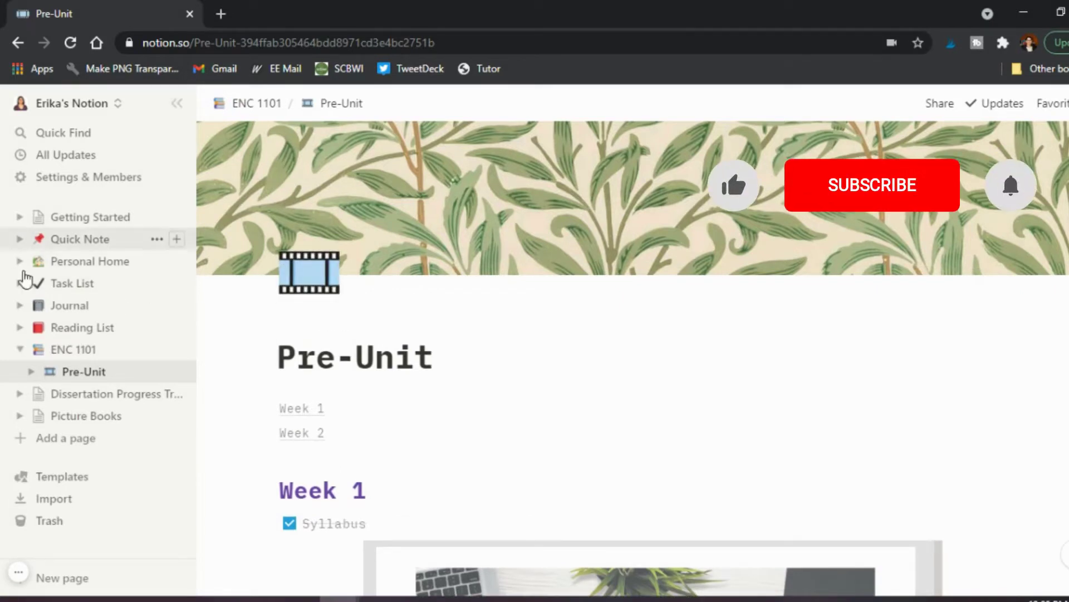
click(306, 286)
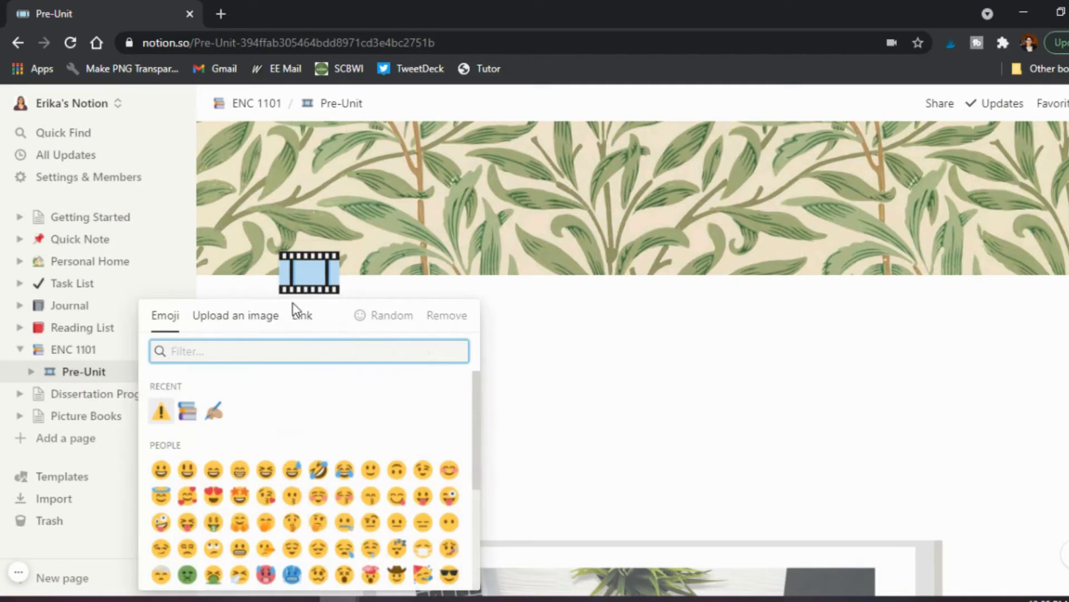
text(write)
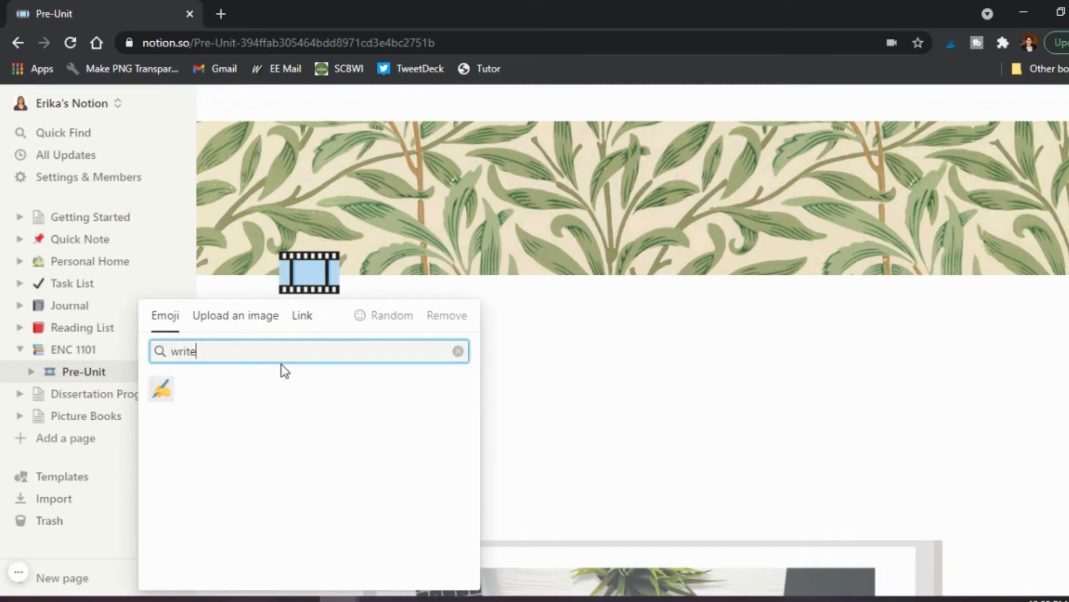
click(160, 390)
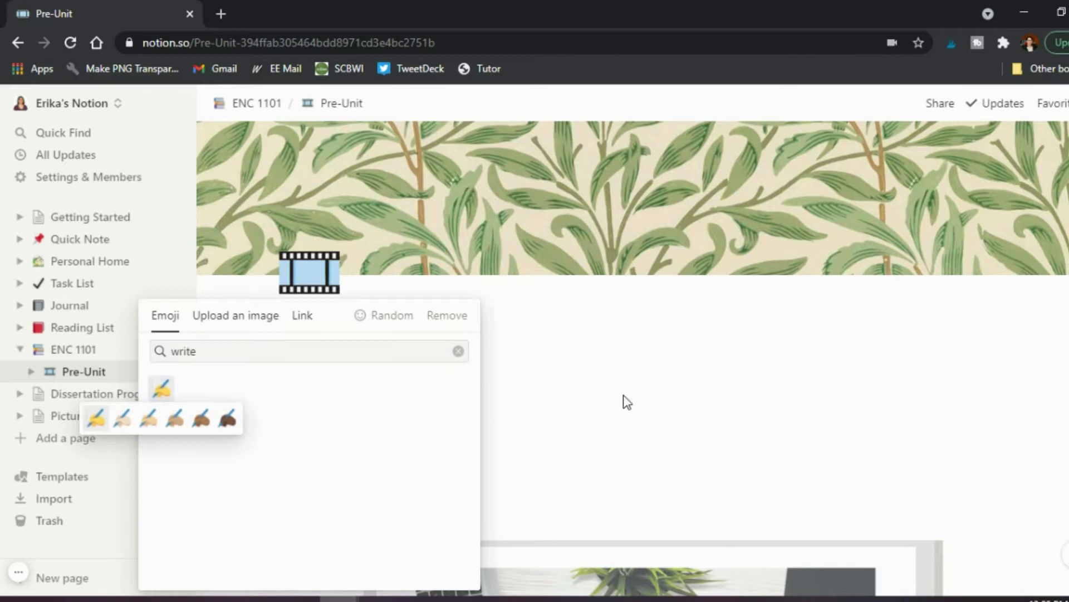
click(174, 419)
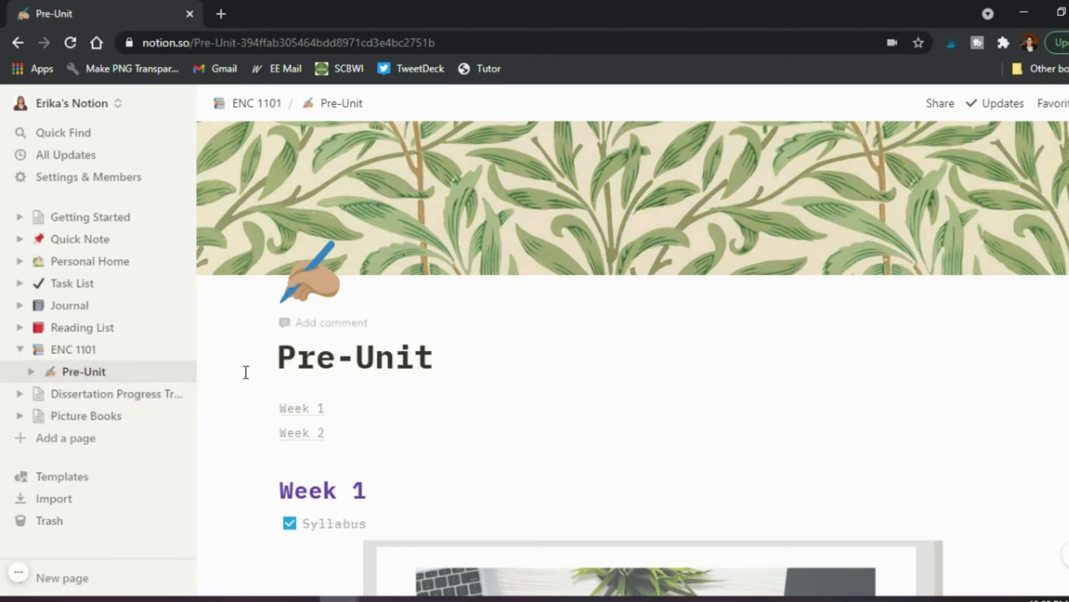
Scroll the Pre-Unit page, jump to Week 2 via its contents link, then back to Week 1.
scroll(238, 365, down, 2)
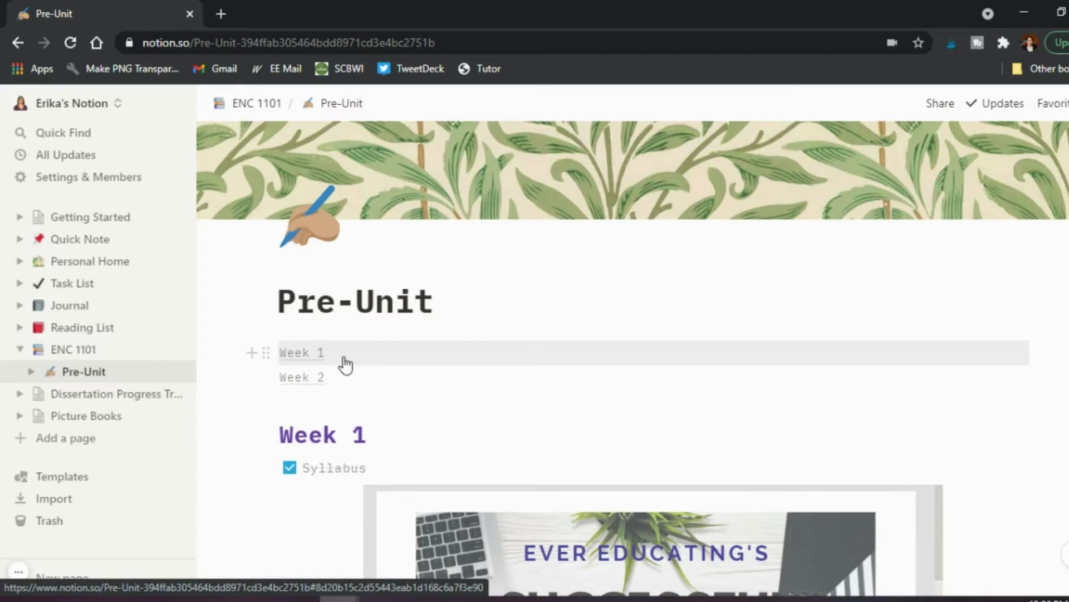
scroll(342, 393, down, 2)
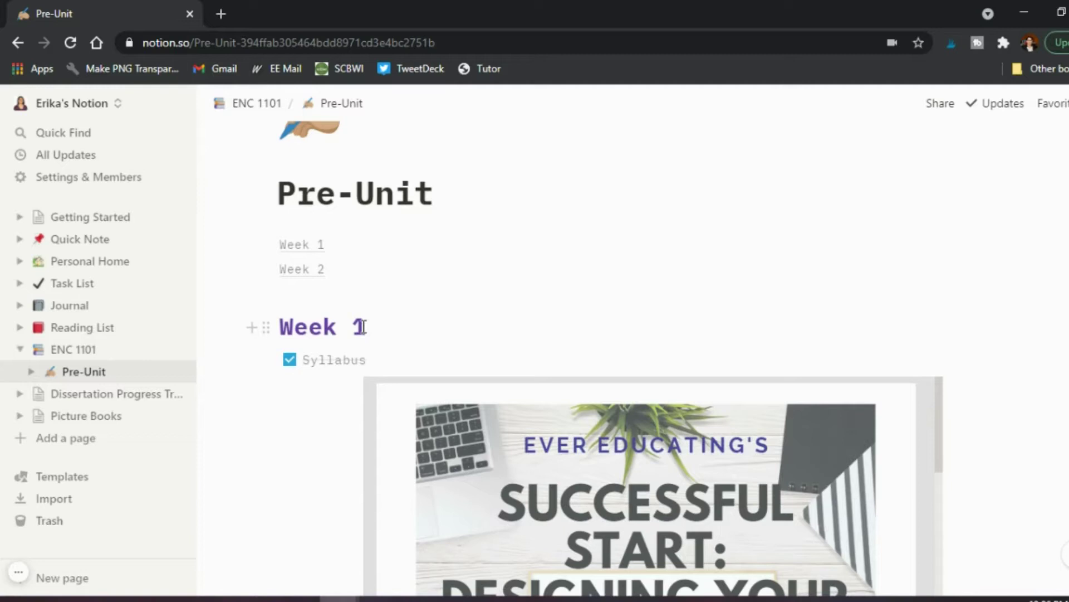
scroll(361, 326, down, 15)
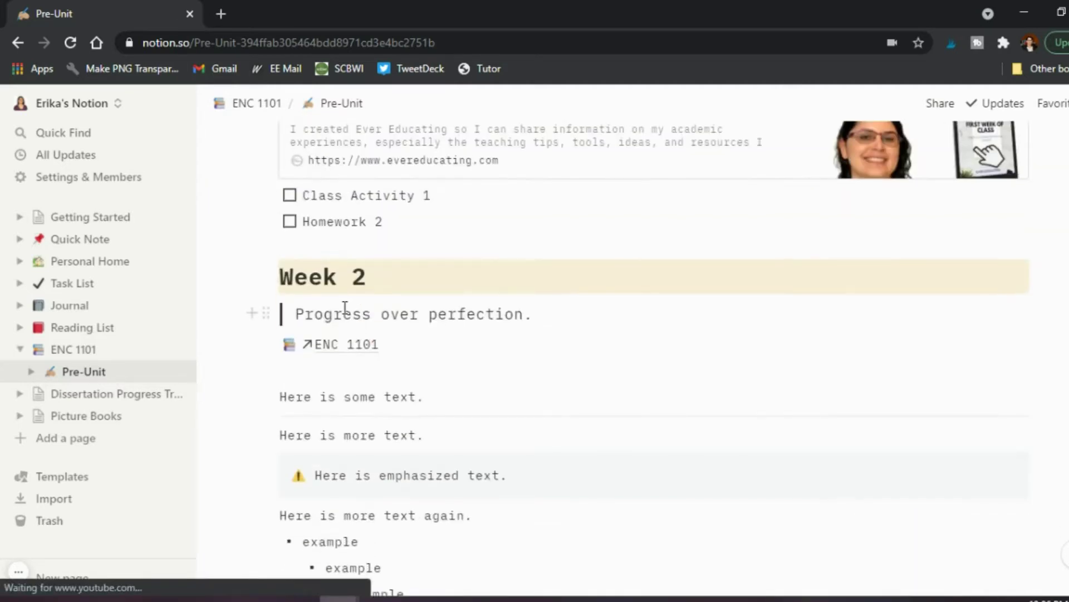
scroll(329, 288, up, 15)
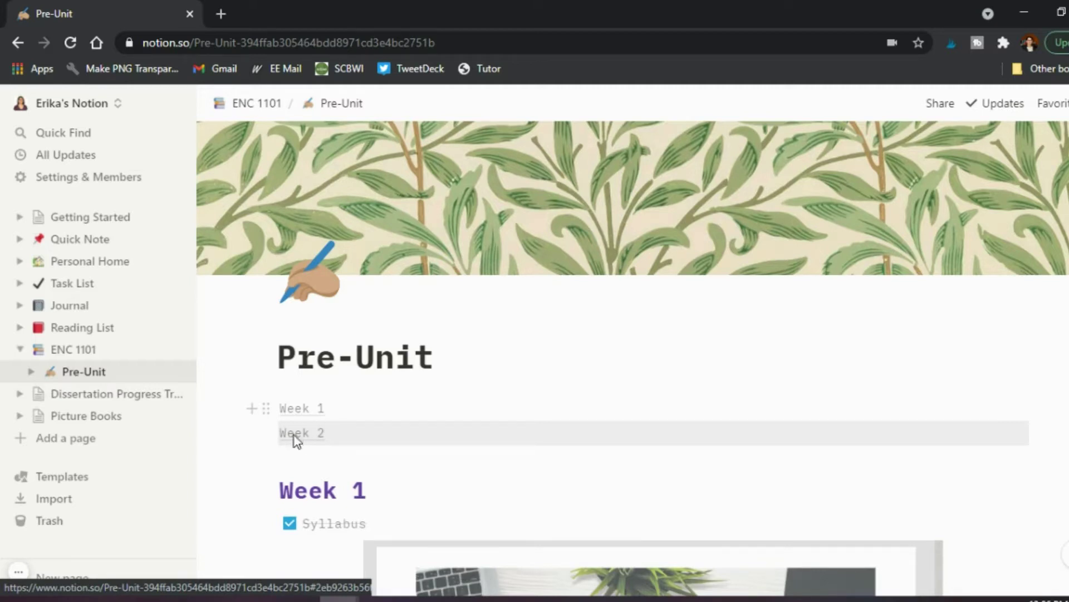
click(296, 438)
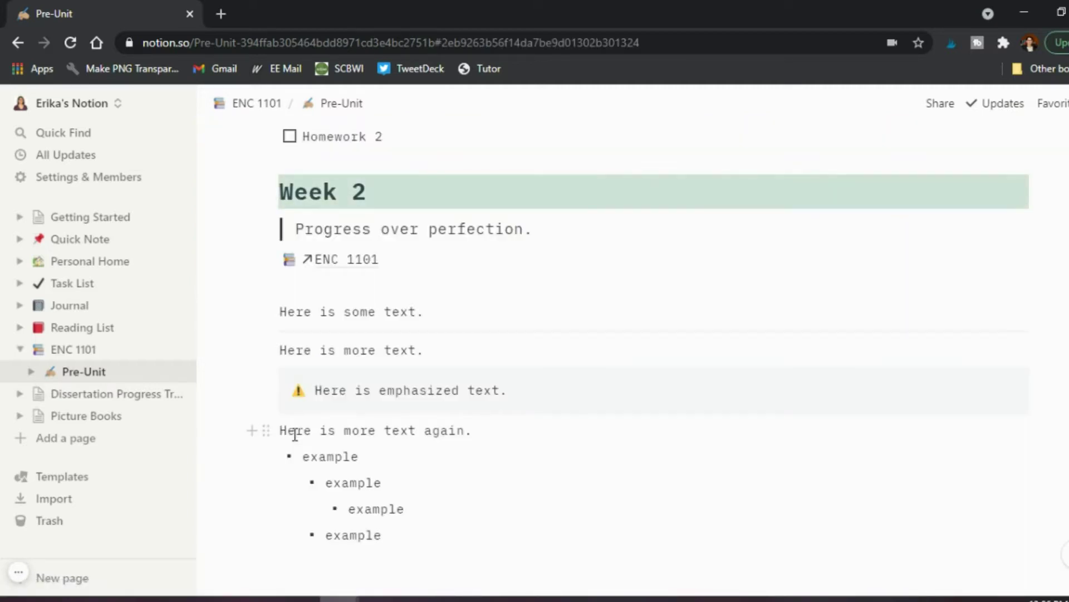
scroll(296, 435, up, 15)
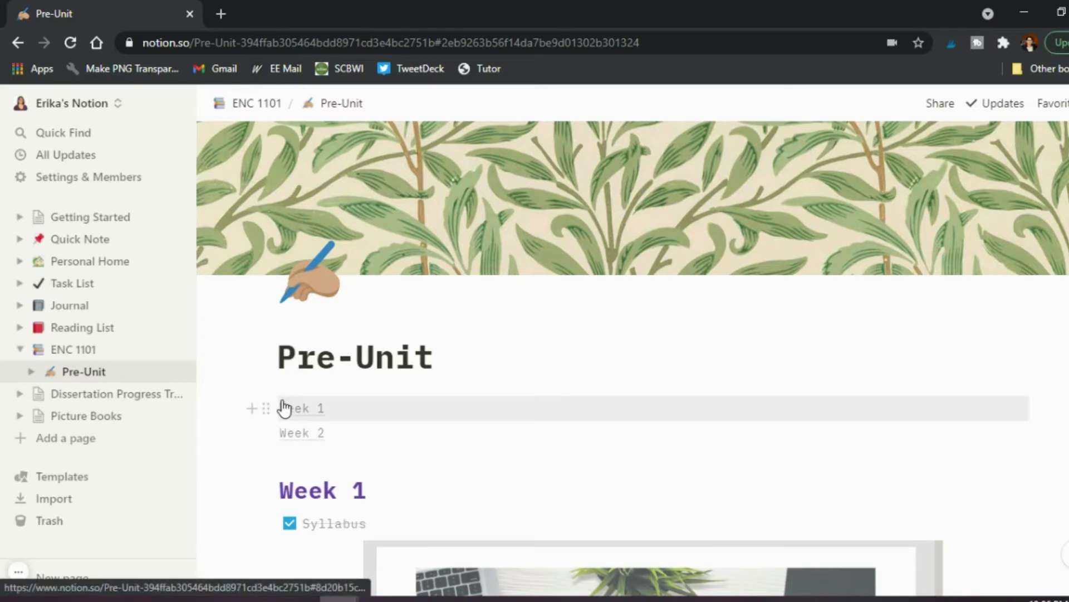
click(286, 409)
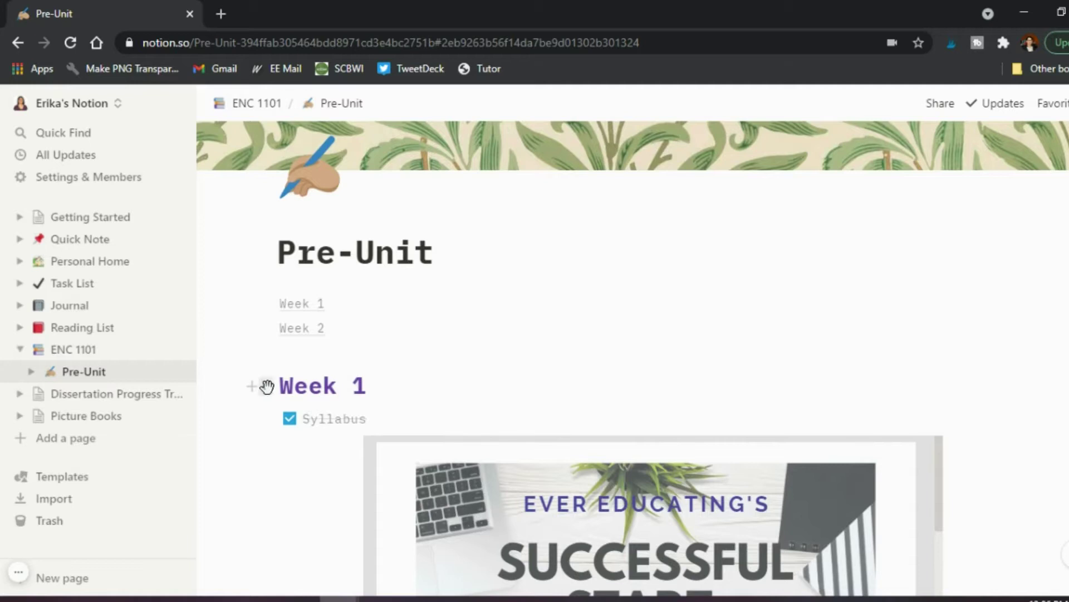
Color the Week 1 heading text green, then give it a yellow background.
click(266, 387)
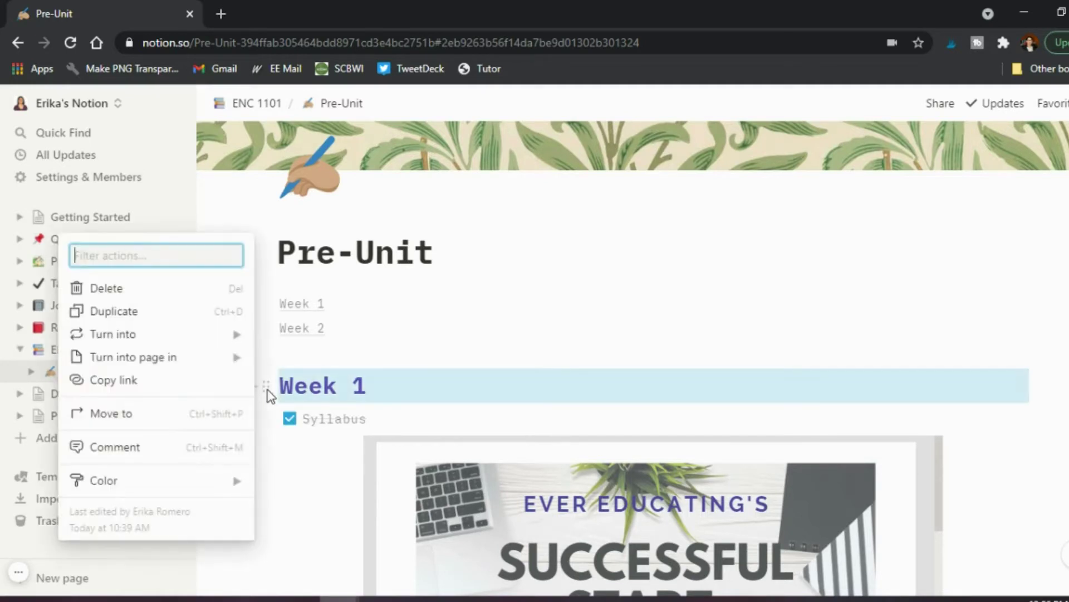
mouse_move(207, 489)
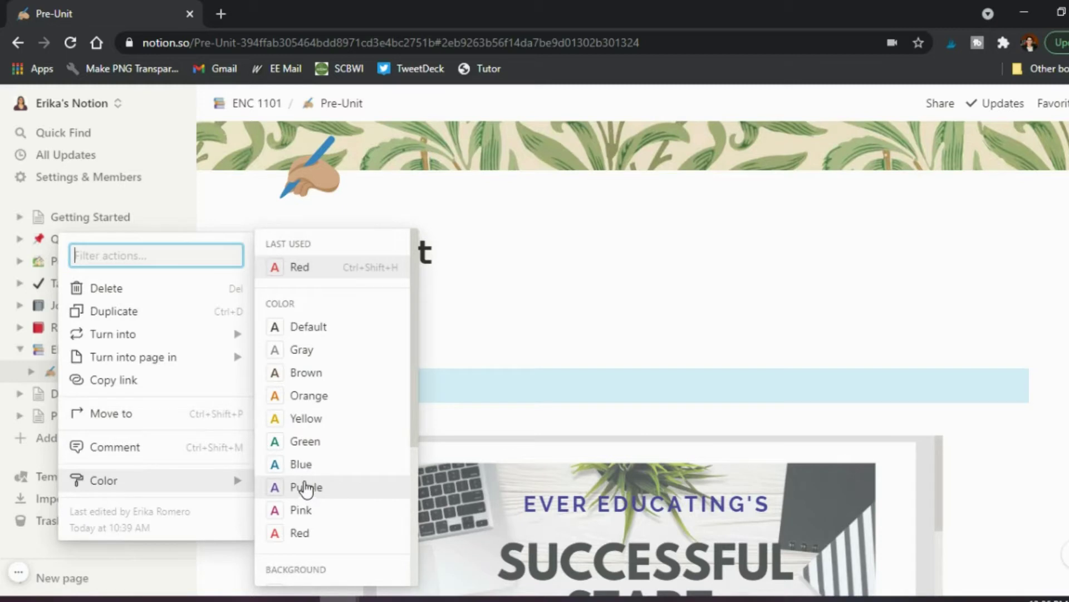
click(305, 442)
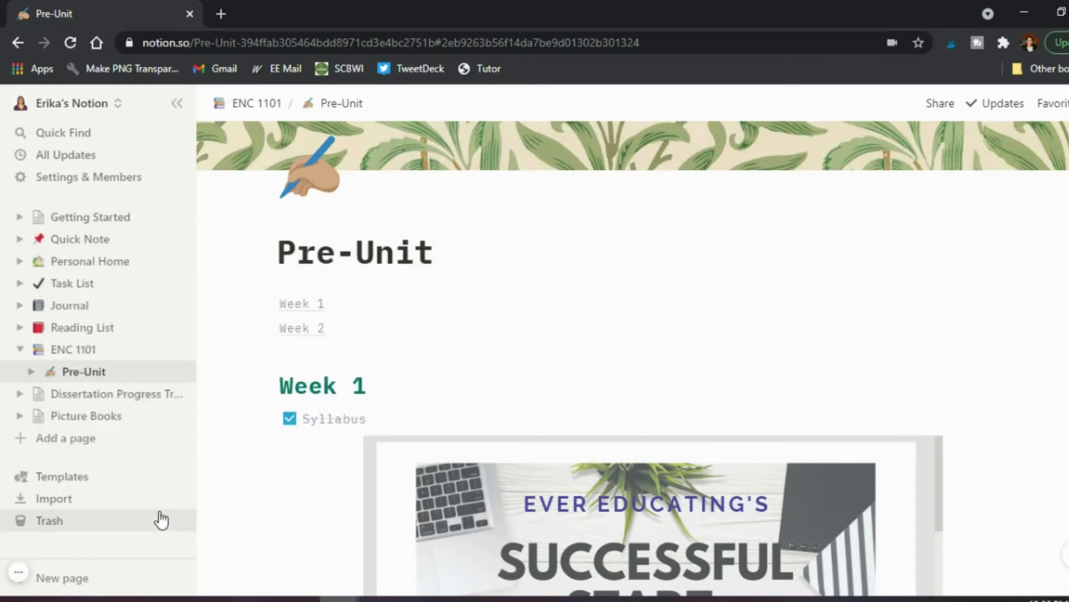
click(266, 386)
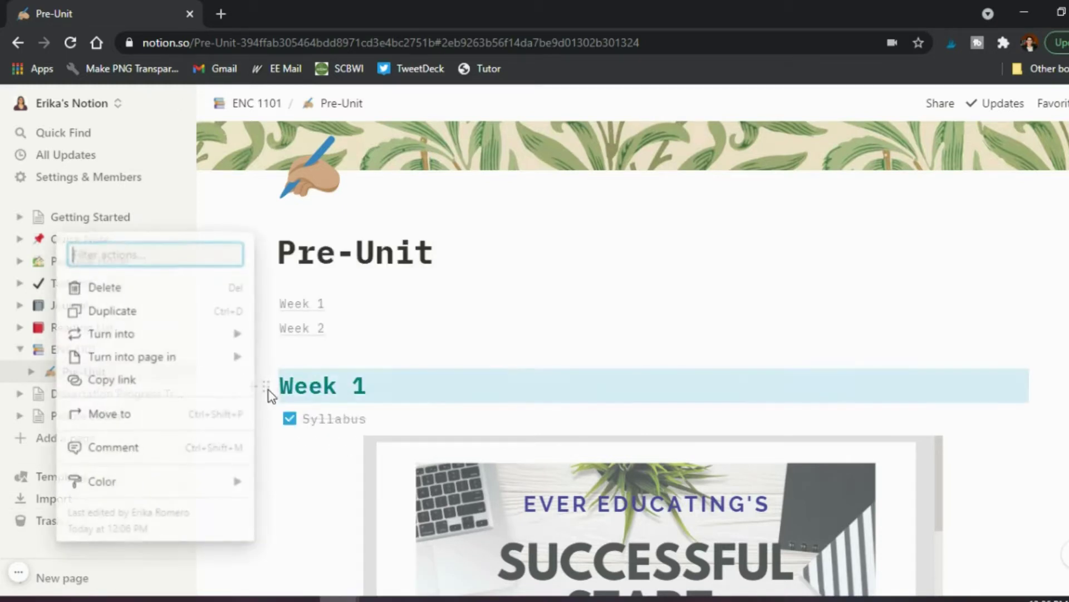
mouse_move(185, 481)
scroll(279, 477, down, 3)
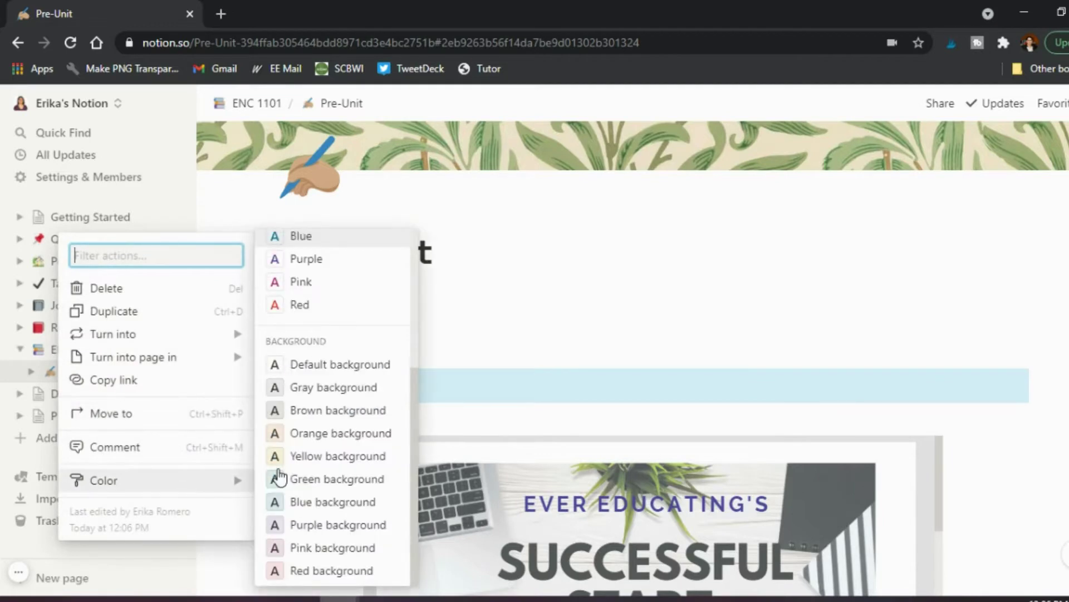
click(351, 461)
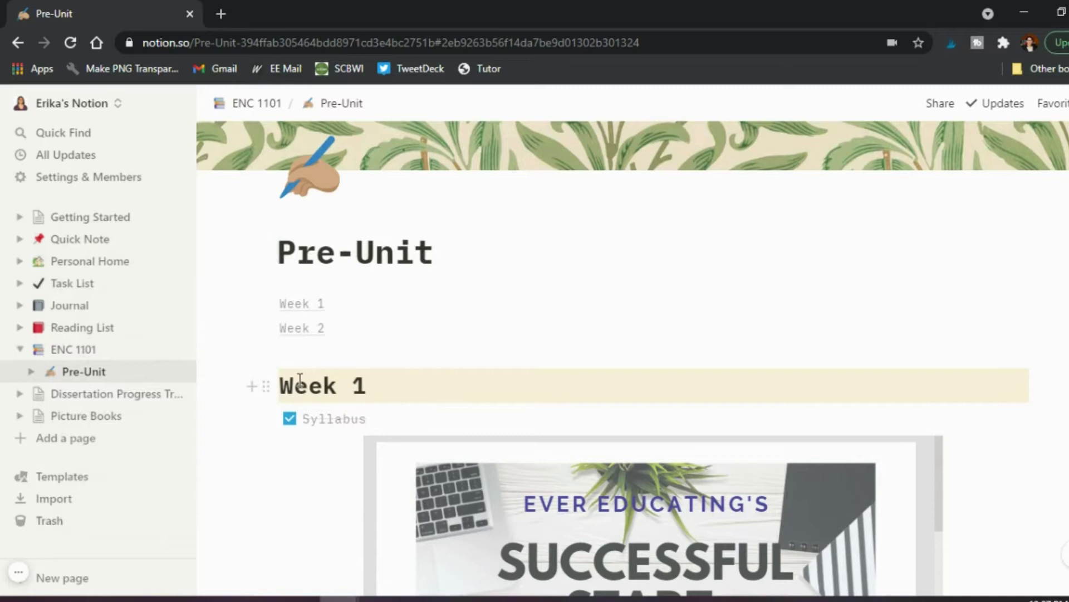
Reopen the Week 1 heading's color options and close them without further changes.
click(267, 390)
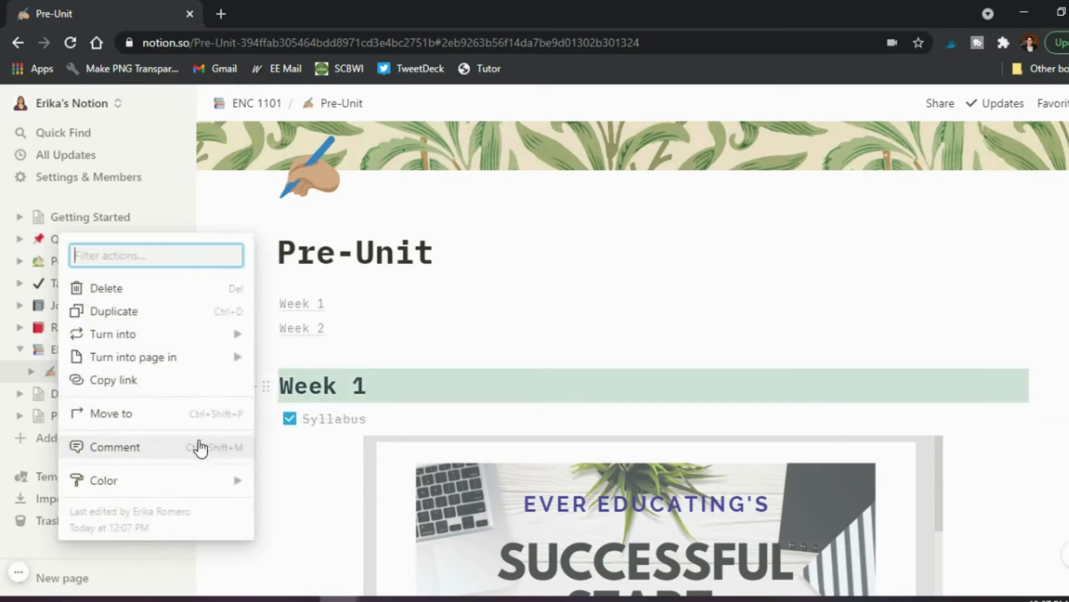
mouse_move(174, 484)
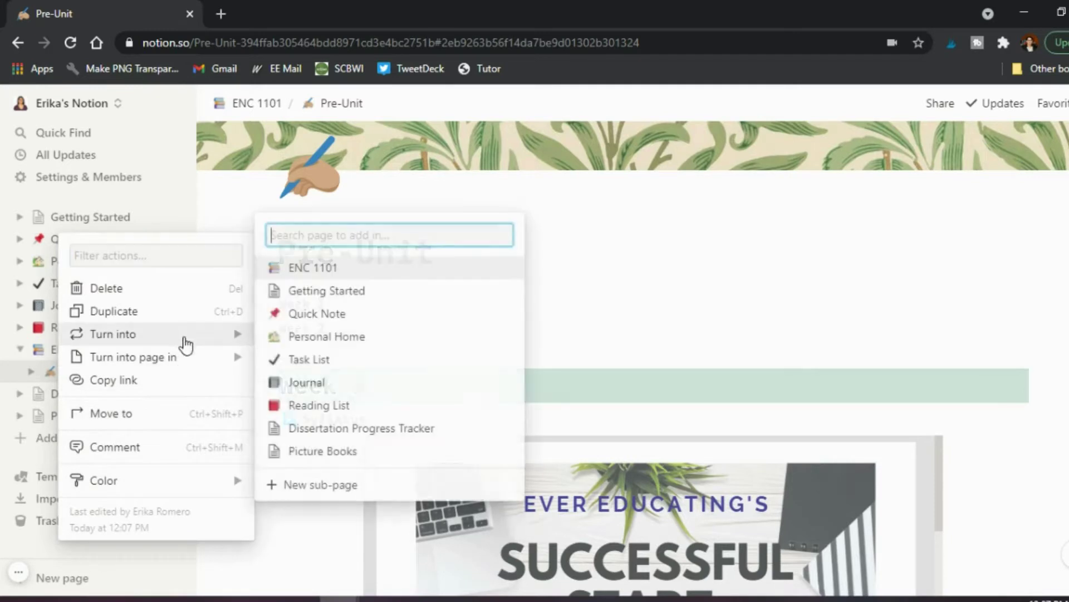
mouse_move(184, 343)
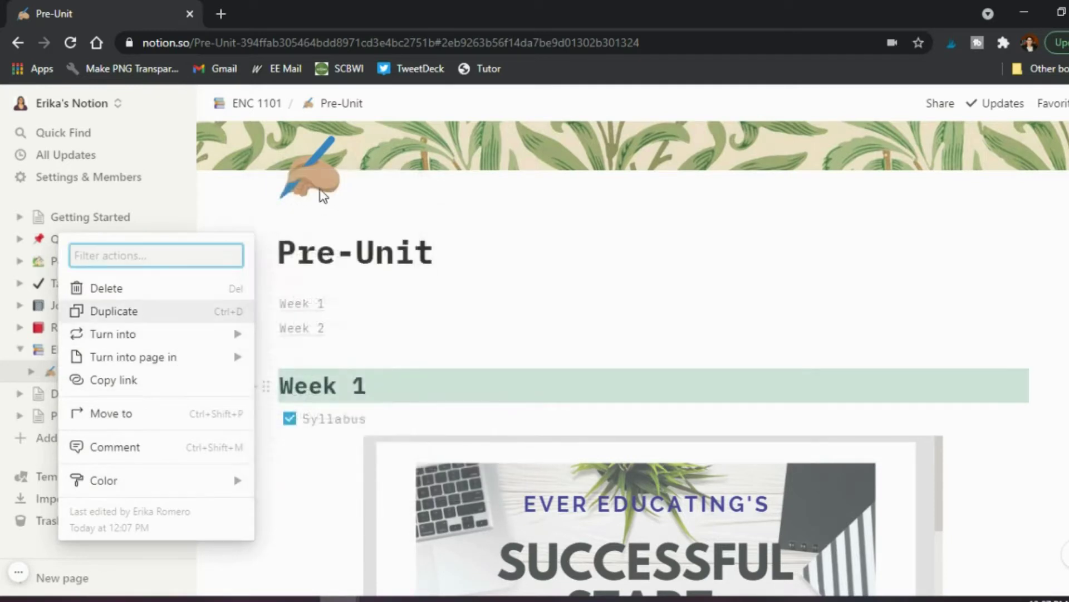
mouse_move(234, 334)
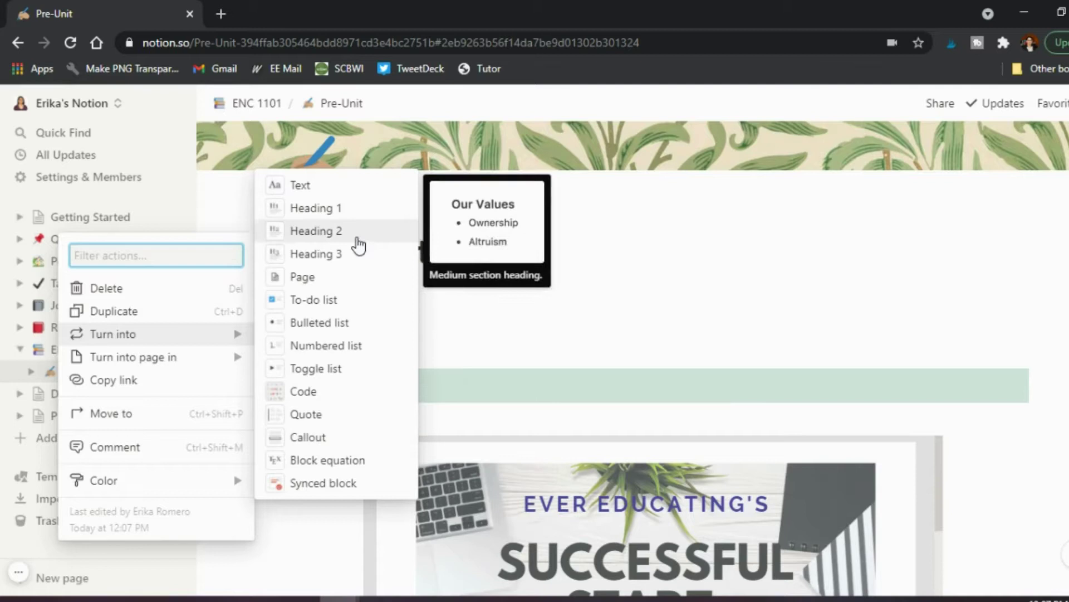
click(246, 419)
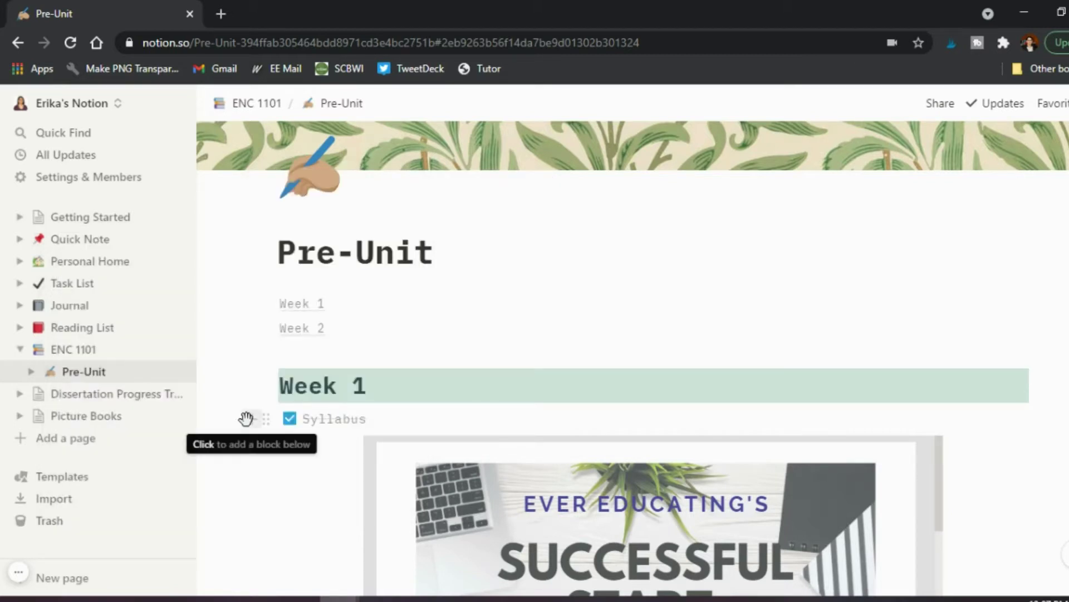
Clear the Syllabus checkbox under the Week 1 heading.
scroll(343, 416, down, 3)
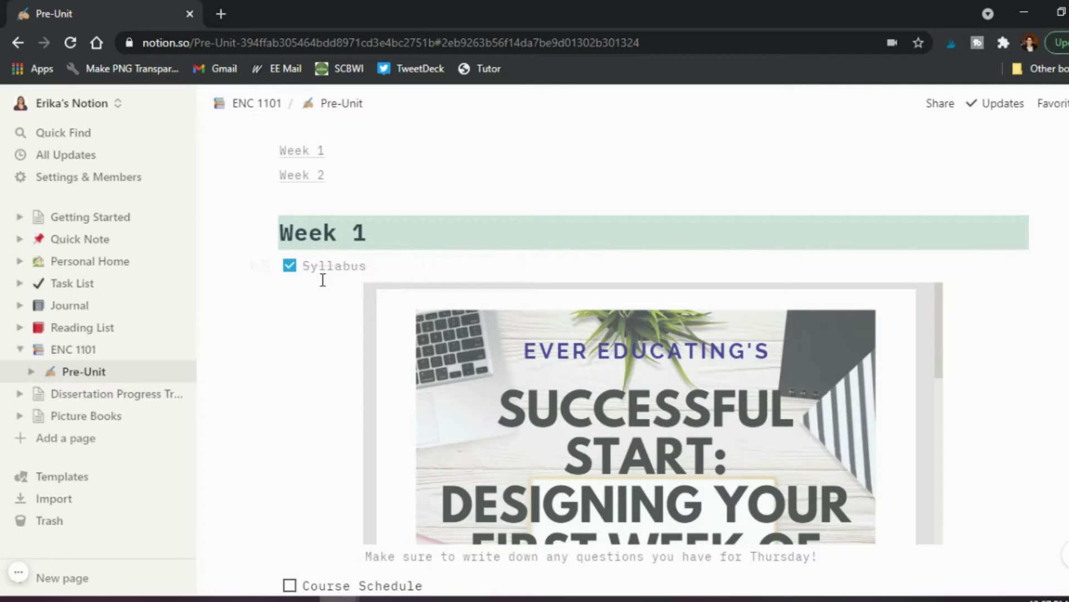
click(289, 266)
scroll(292, 346, down, 2)
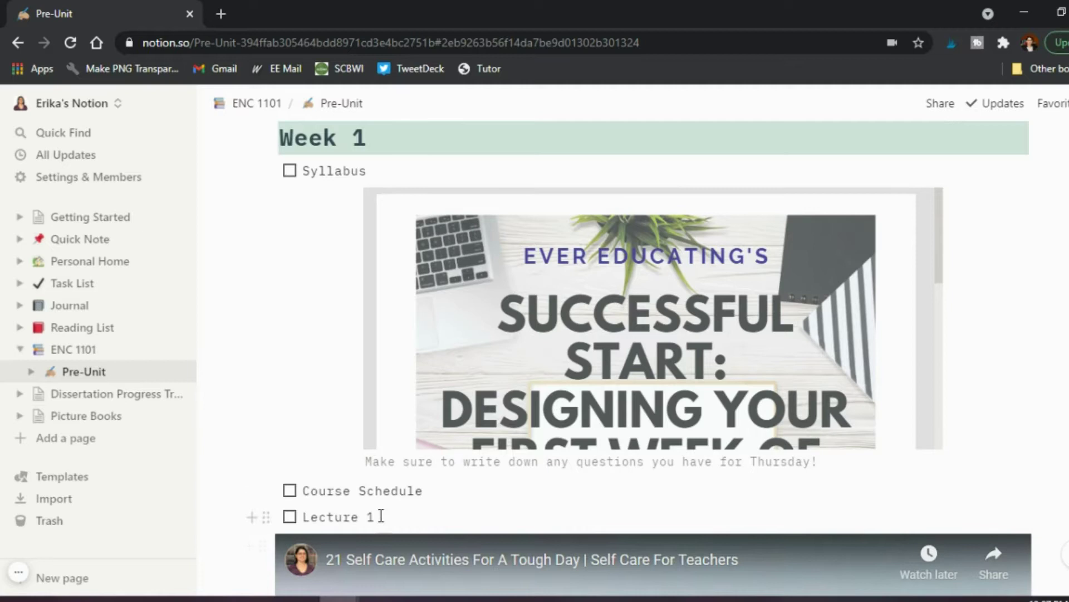
scroll(329, 423, up, 1)
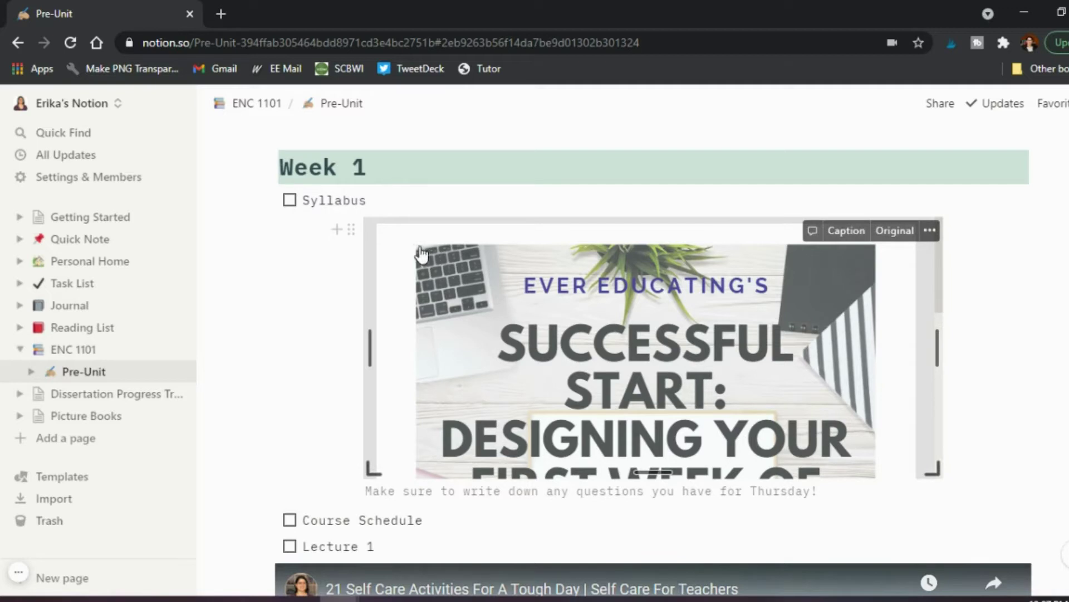
click(351, 230)
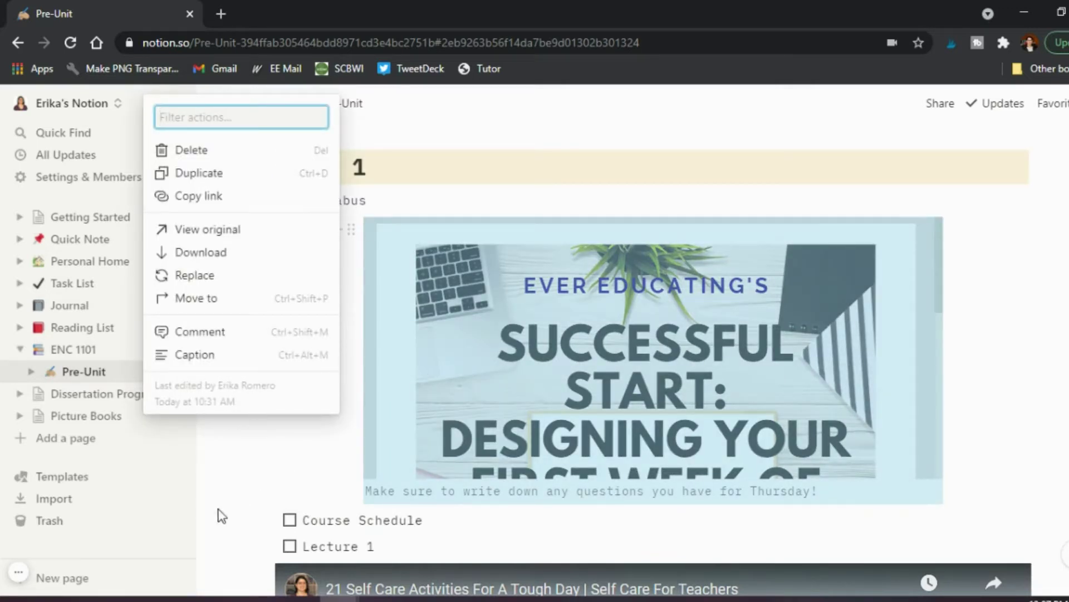
key(Escape)
scroll(510, 547, down, 8)
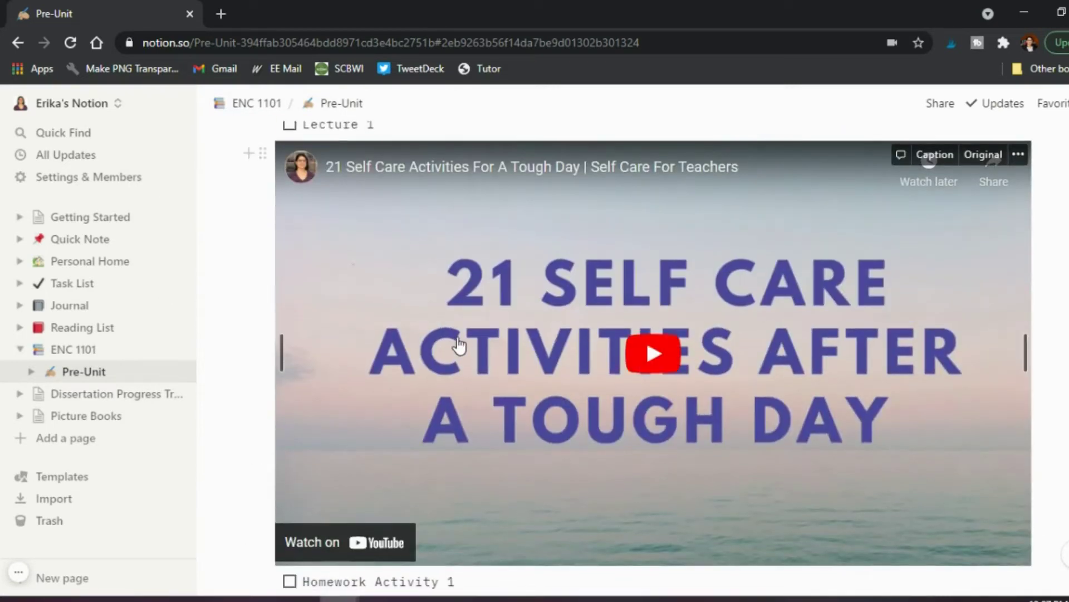
scroll(458, 345, down, 5)
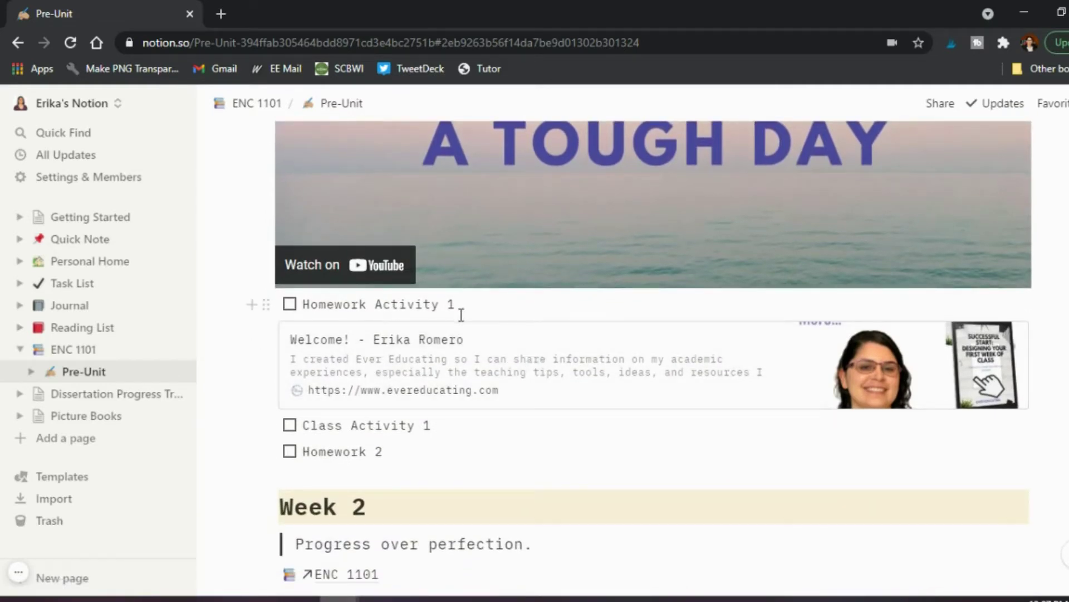
scroll(466, 386, down, 1)
scroll(468, 385, up, 3)
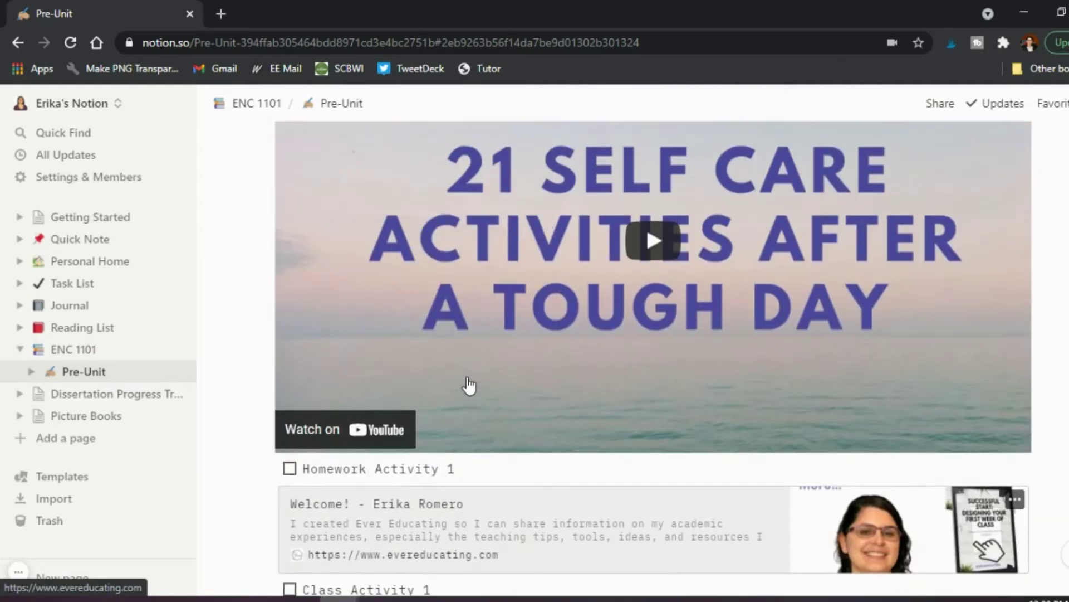
scroll(394, 351, up, 9)
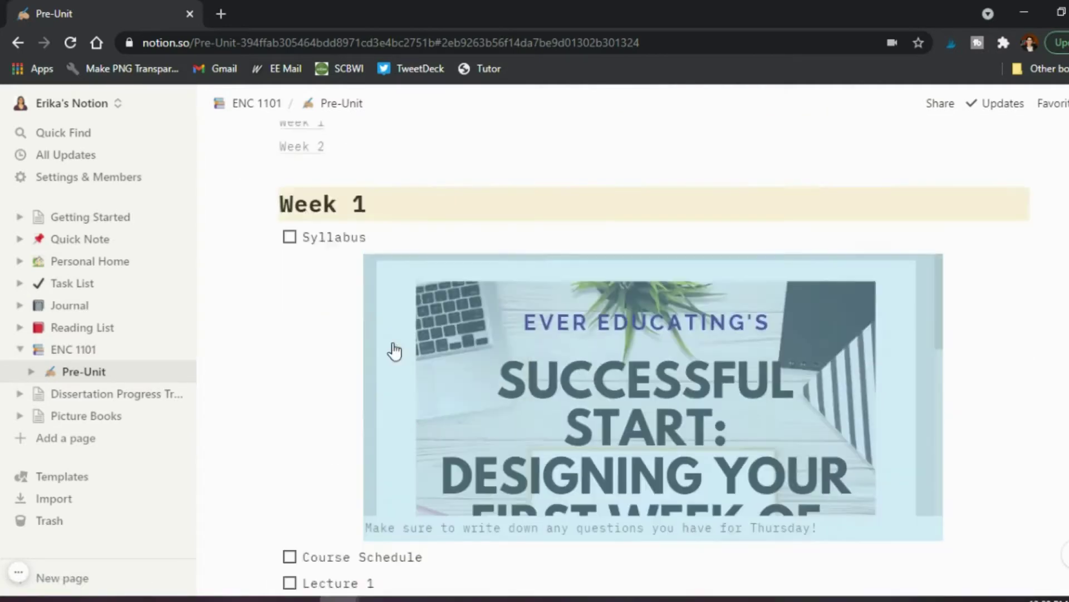
scroll(394, 351, up, 5)
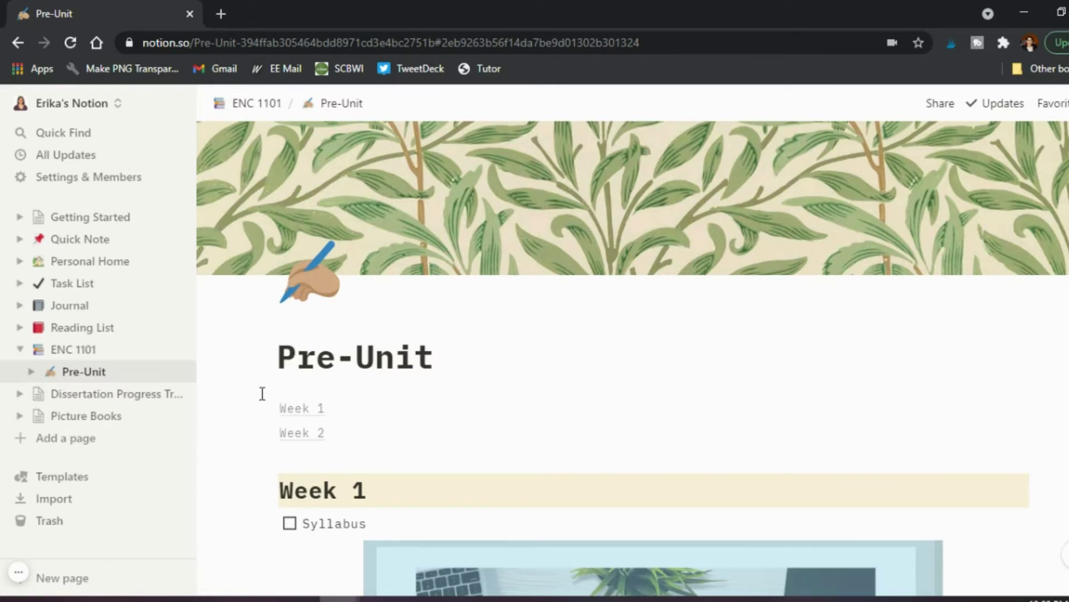
Scroll down the Pre-Unit page to the Week 2 section.
scroll(262, 393, down, 1)
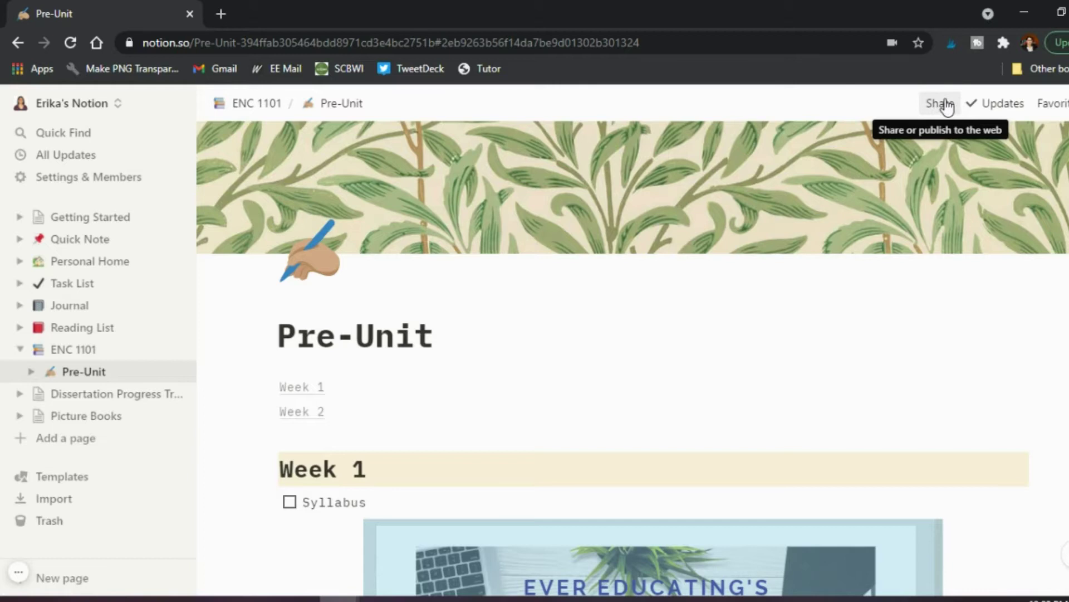
scroll(239, 410, down, 10)
Open and dismiss the browser context menu, then click into the 'Progress over perfection.' quote.
right_click(239, 411)
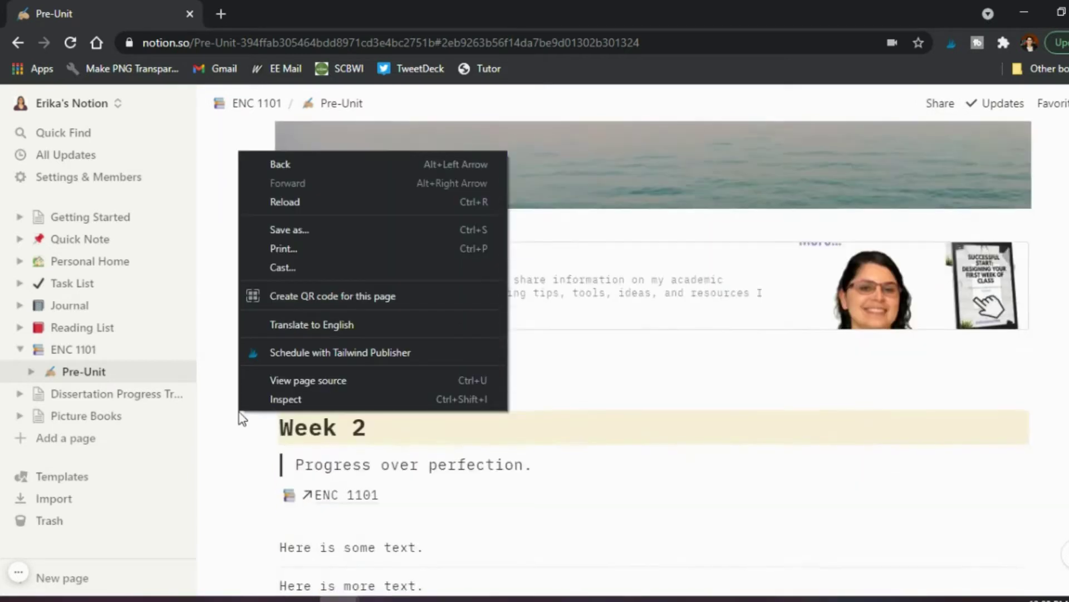
click(238, 488)
scroll(234, 482, down, 3)
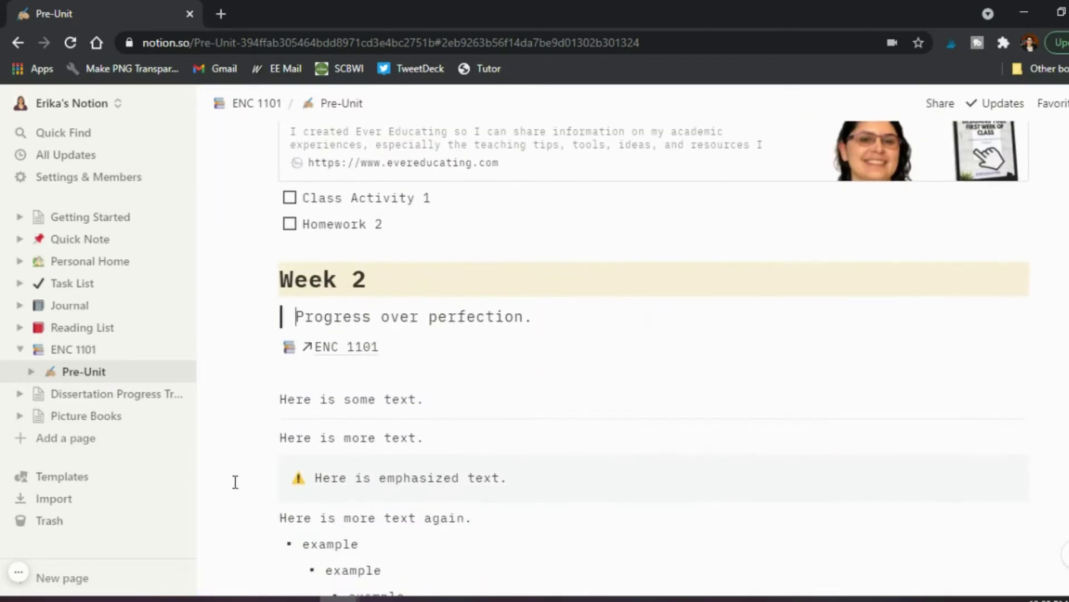
scroll(234, 418, down, 1)
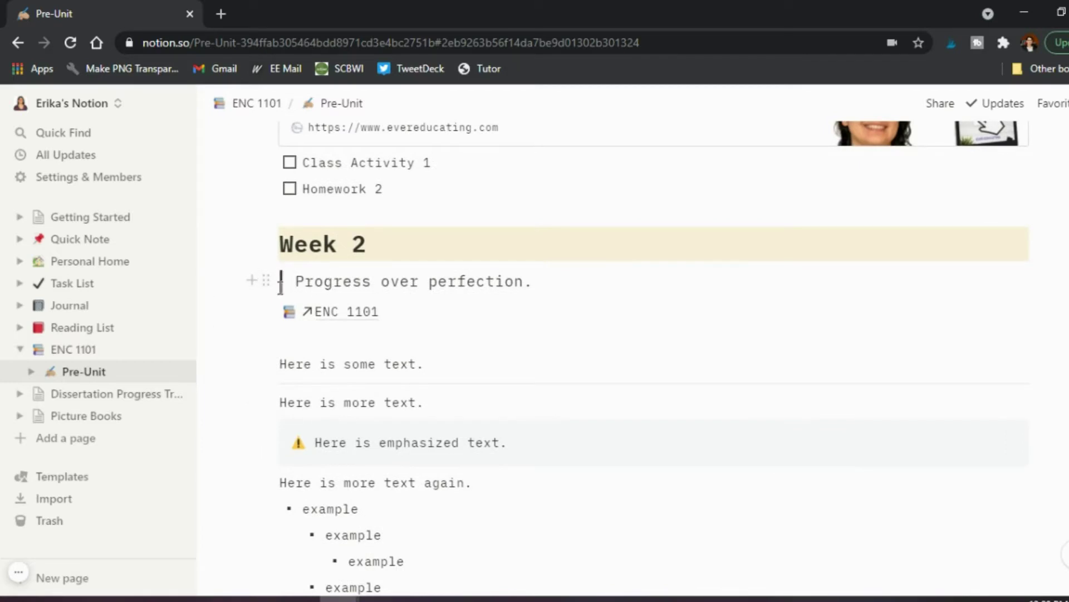
click(281, 281)
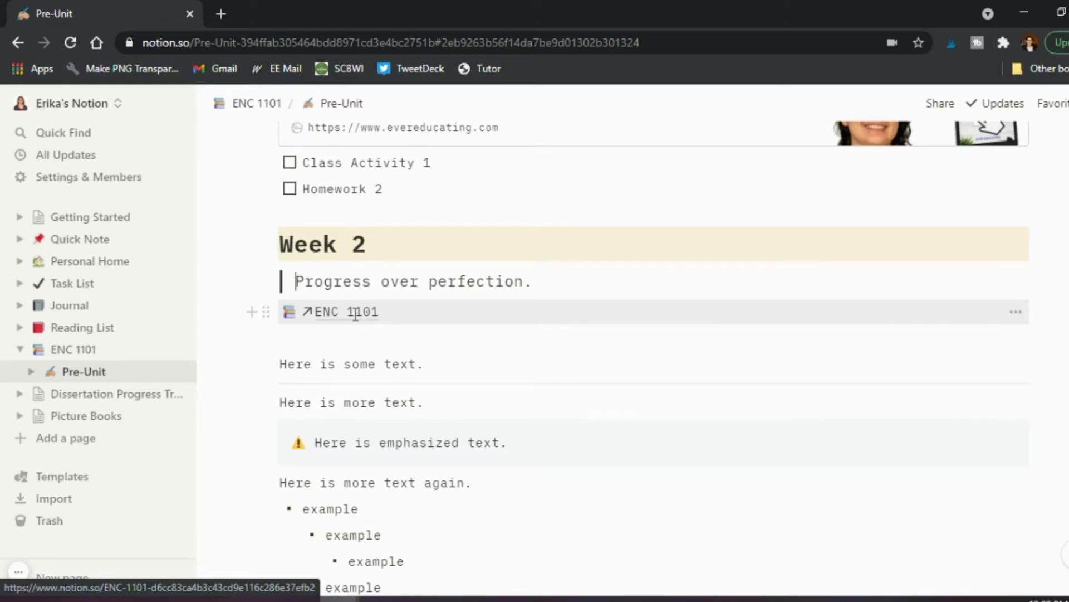
Scroll down to the warning callout and nested 'example' bullets at the page bottom.
scroll(356, 321, down, 3)
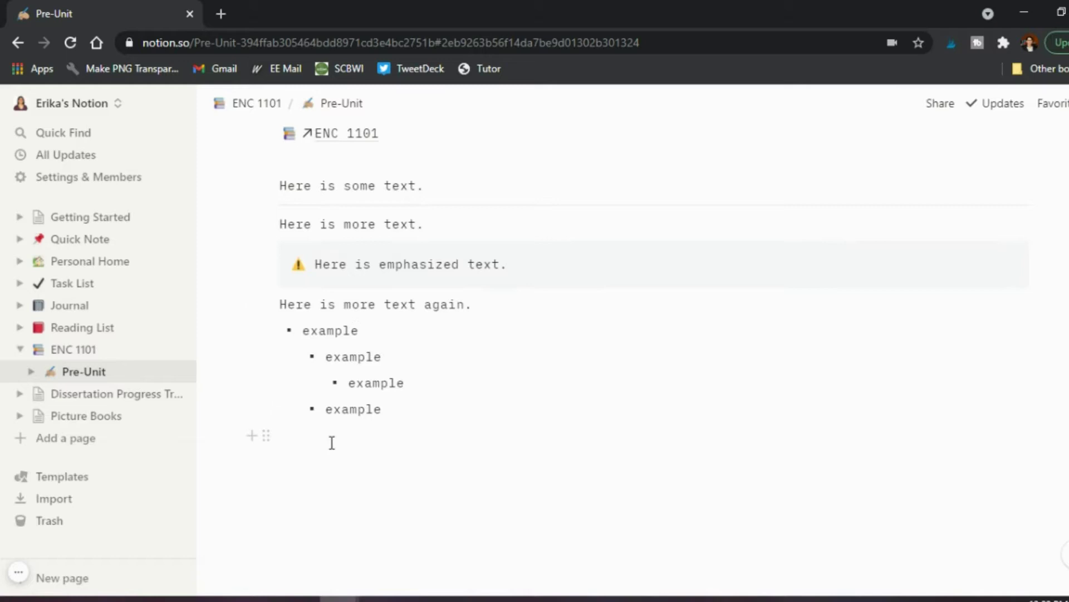
scroll(332, 442, up, 10)
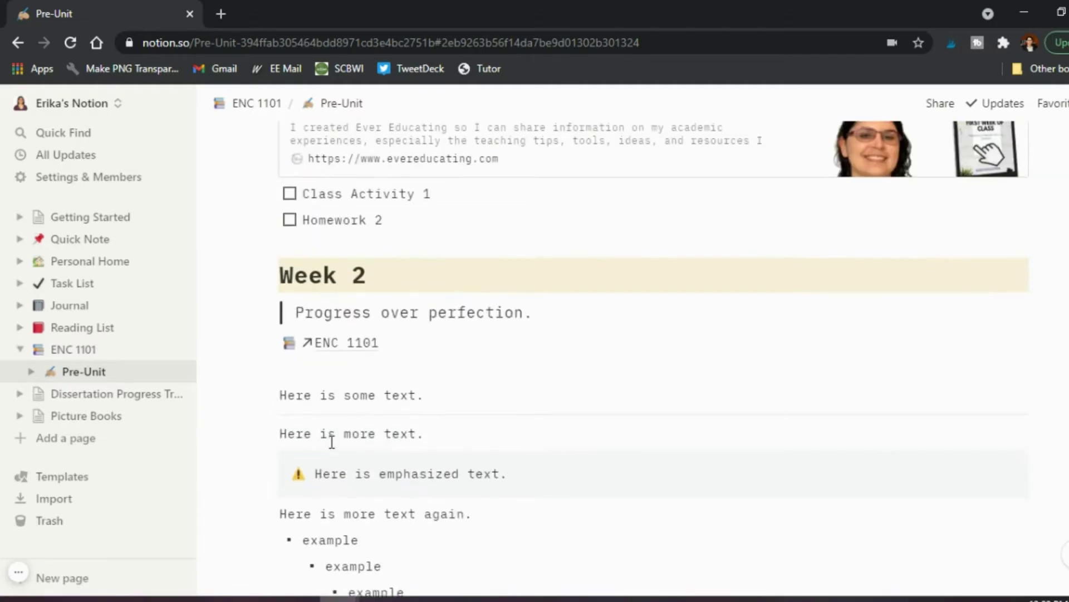
scroll(332, 442, up, 9)
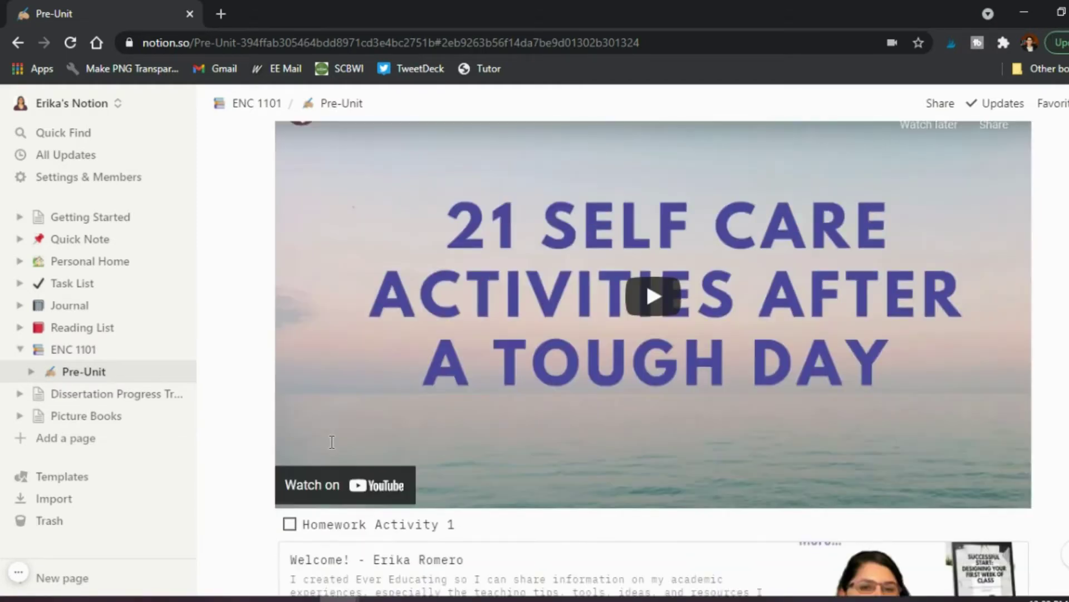
scroll(332, 442, down, 5)
scroll(332, 442, down, 15)
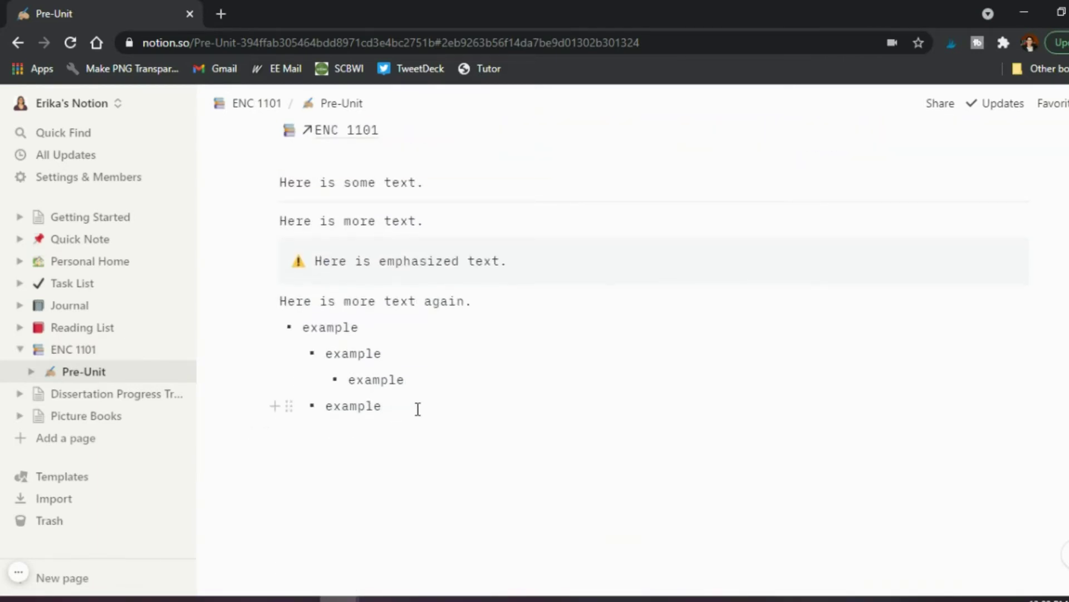
Add an empty line below the last 'example' bullet on the Pre-Unit page.
click(417, 409)
key(Return)
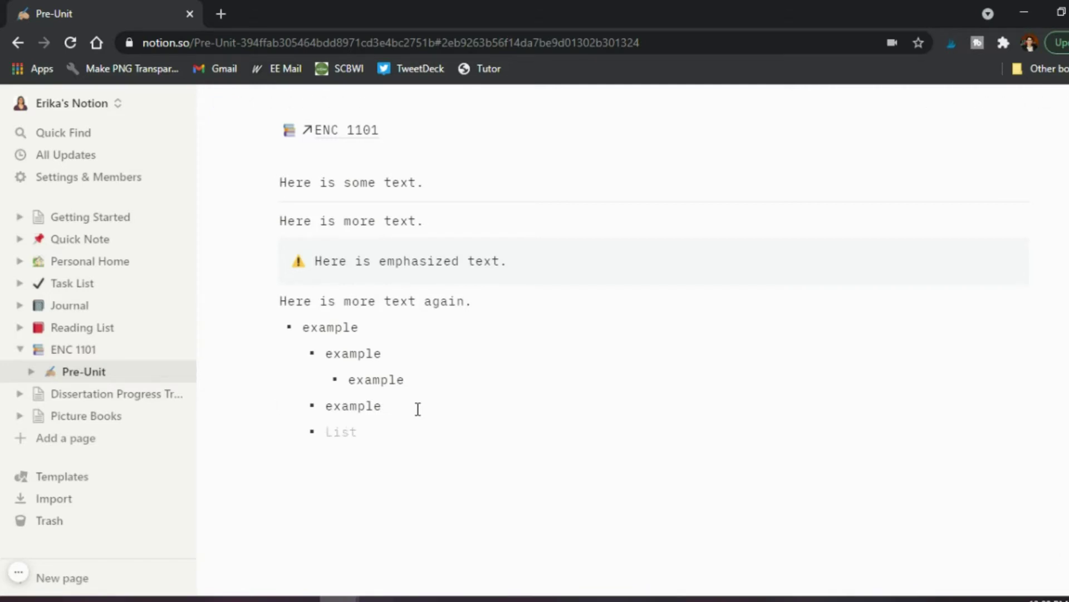
key(BackSpace)
key(BackSpace)
key(BackSpace)
key(Return)
key(BackSpace)
key(BackSpace)
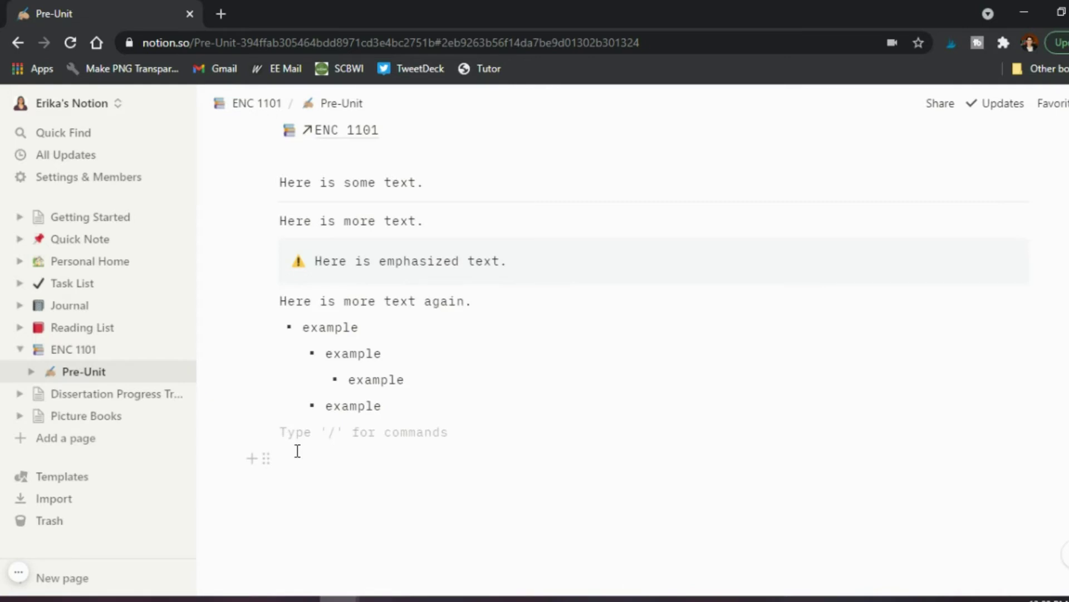
Type the test word 'test' on the empty line, then erase it.
text(tst)
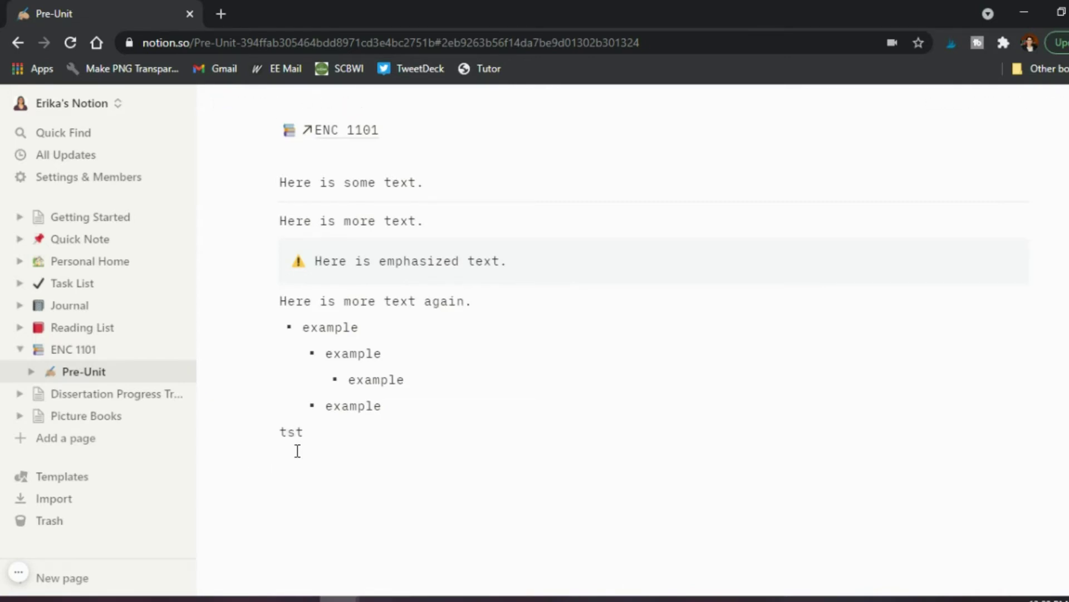
key(BackSpace)
key(BackSpace)
text(est)
key(BackSpace)
key(BackSpace)
key(BackSpace)
key(BackSpace)
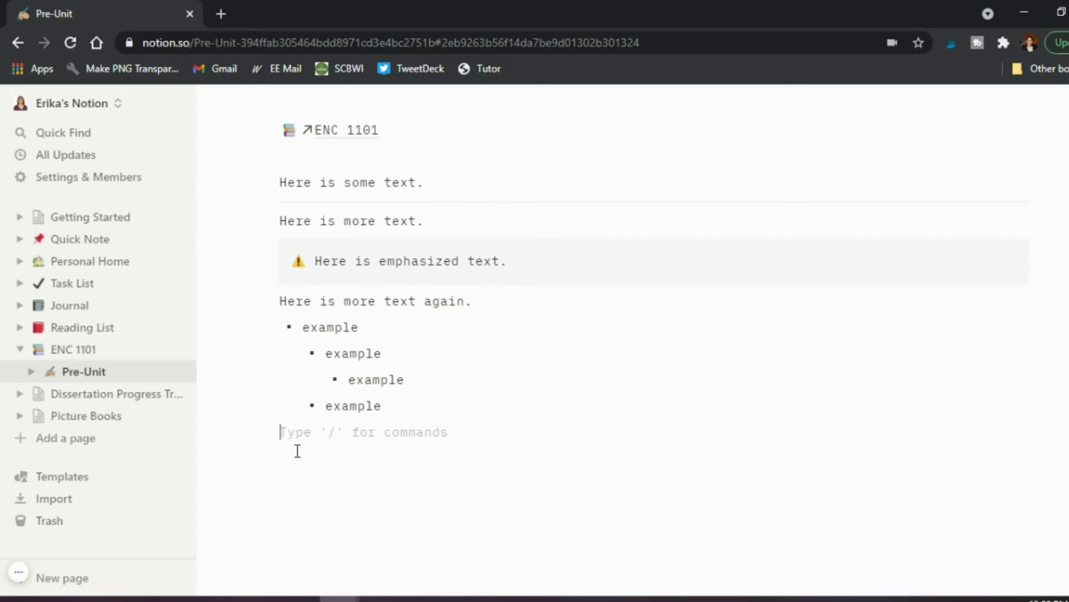
text(/)
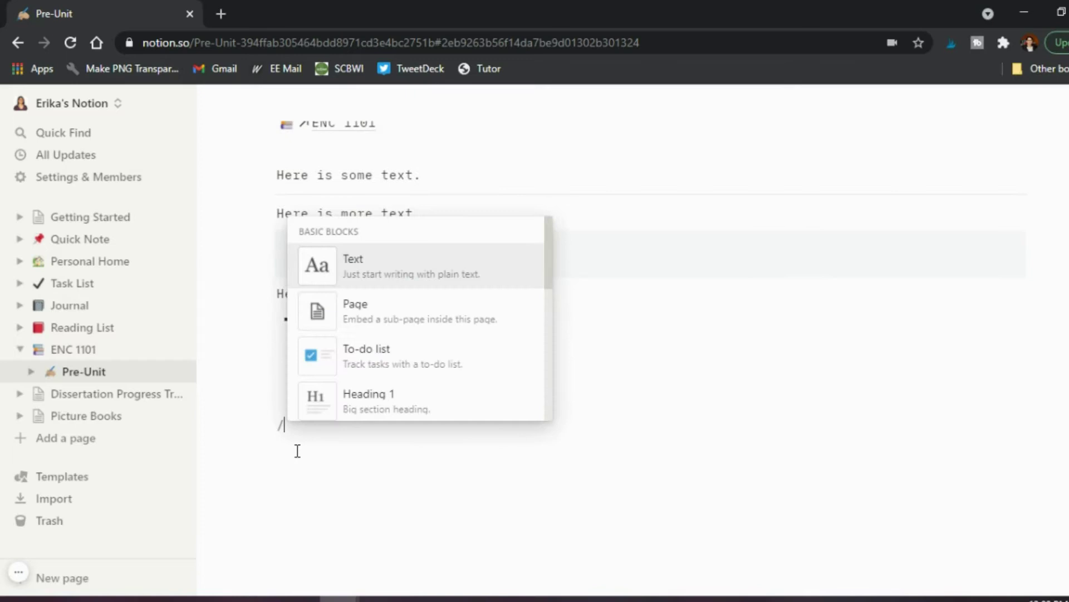
scroll(371, 376, down, 3)
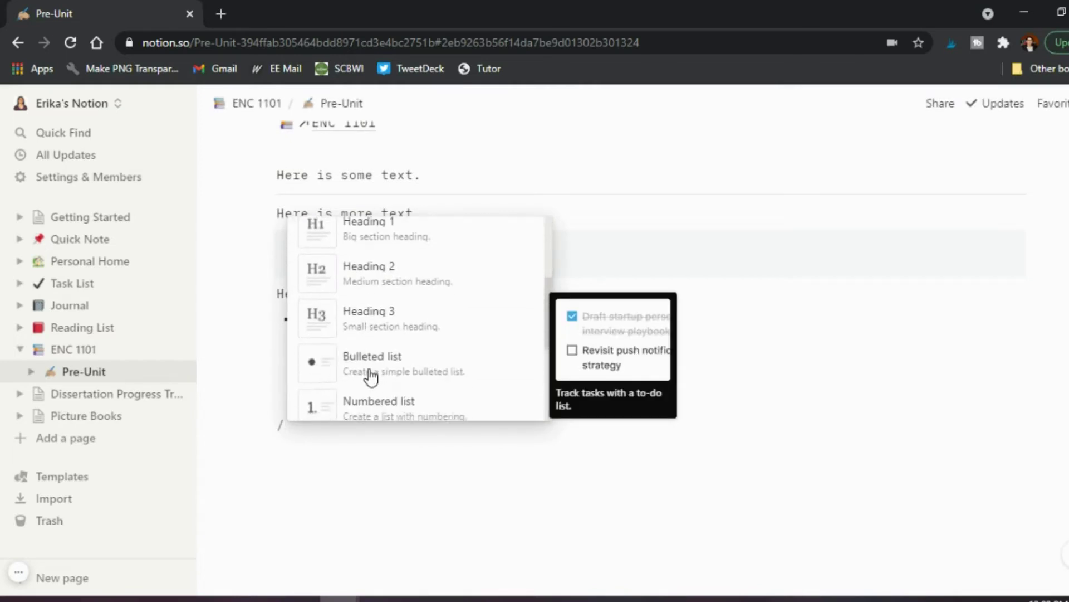
scroll(370, 376, up, 3)
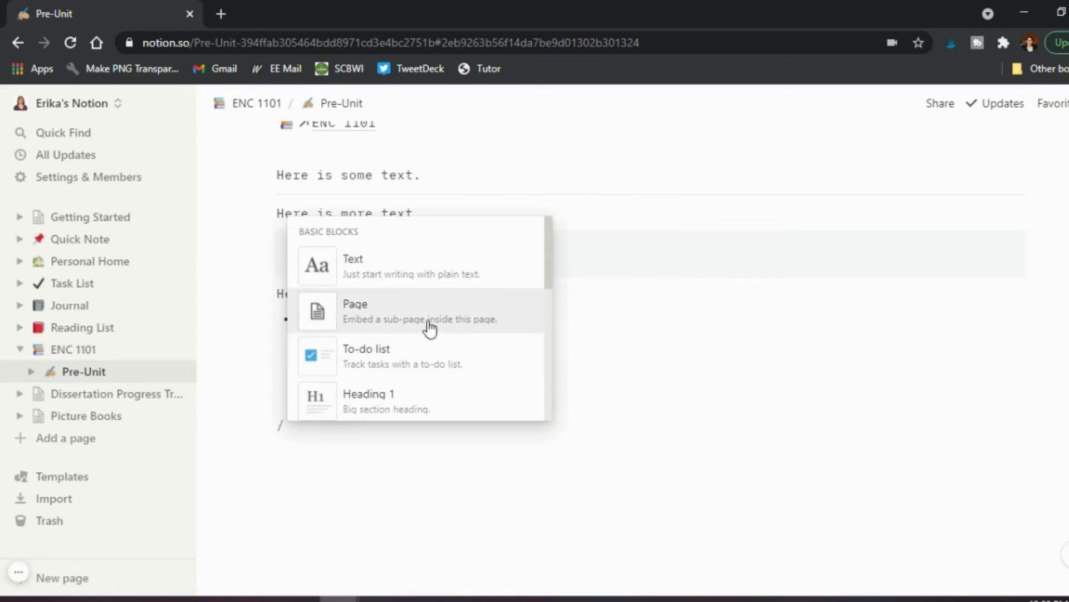
scroll(430, 326, down, 2)
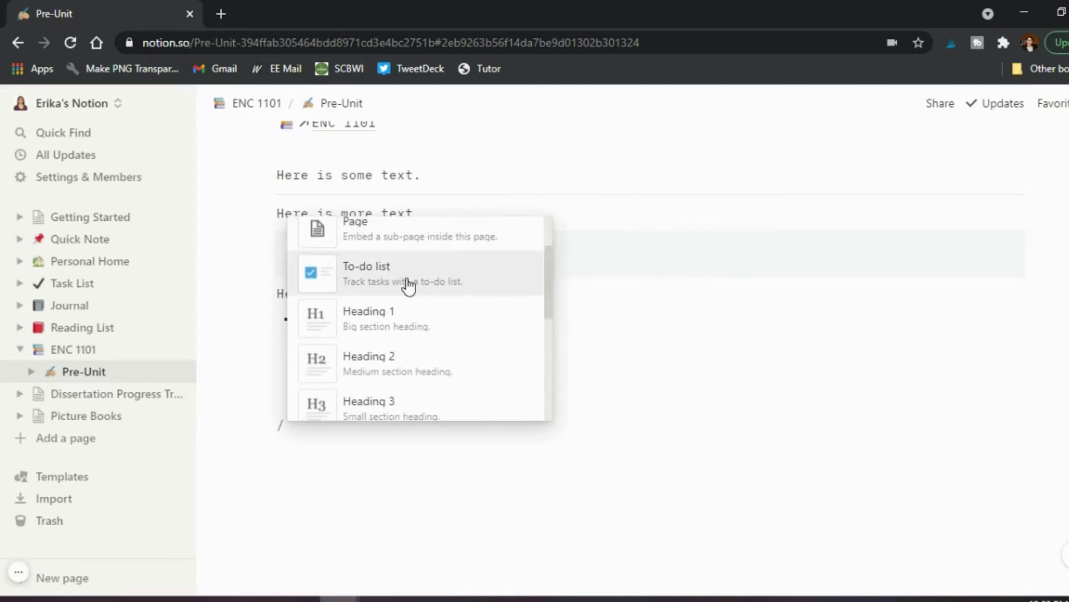
scroll(417, 334, down, 3)
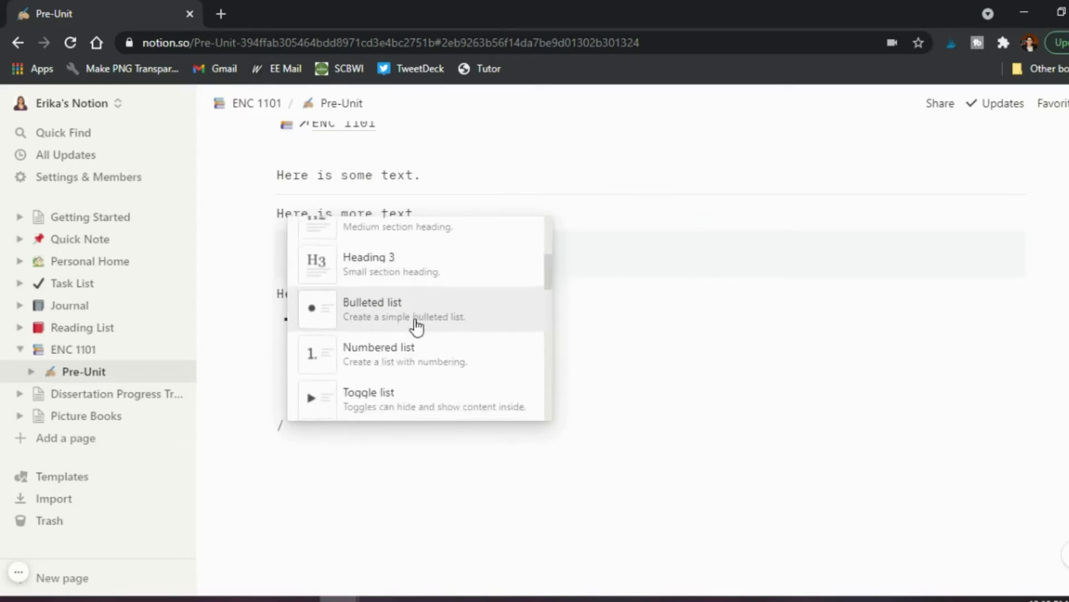
scroll(418, 326, down, 4)
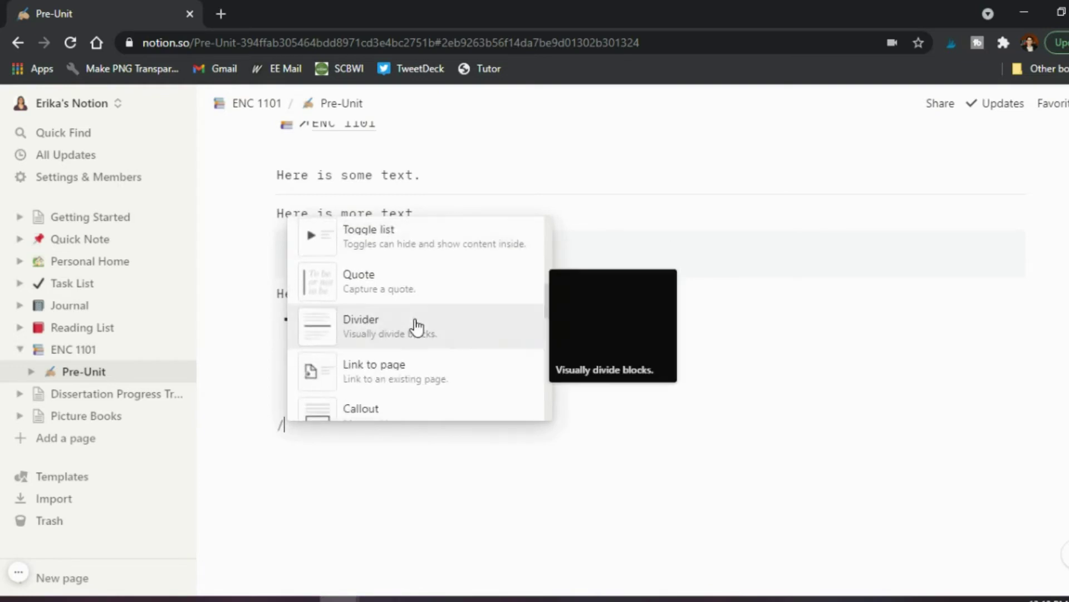
scroll(418, 328, down, 2)
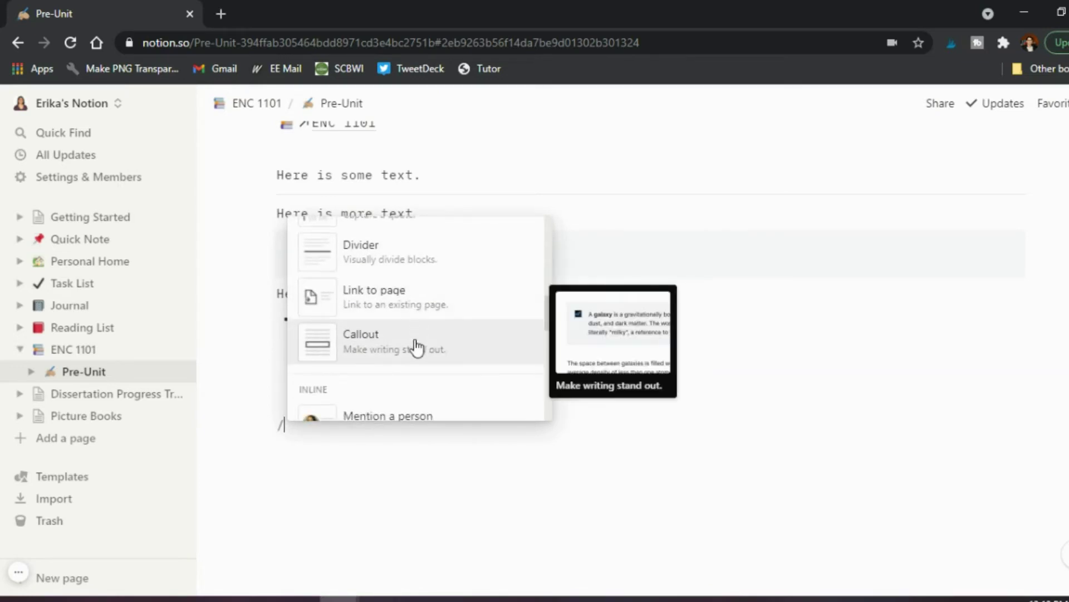
scroll(413, 287, down, 3)
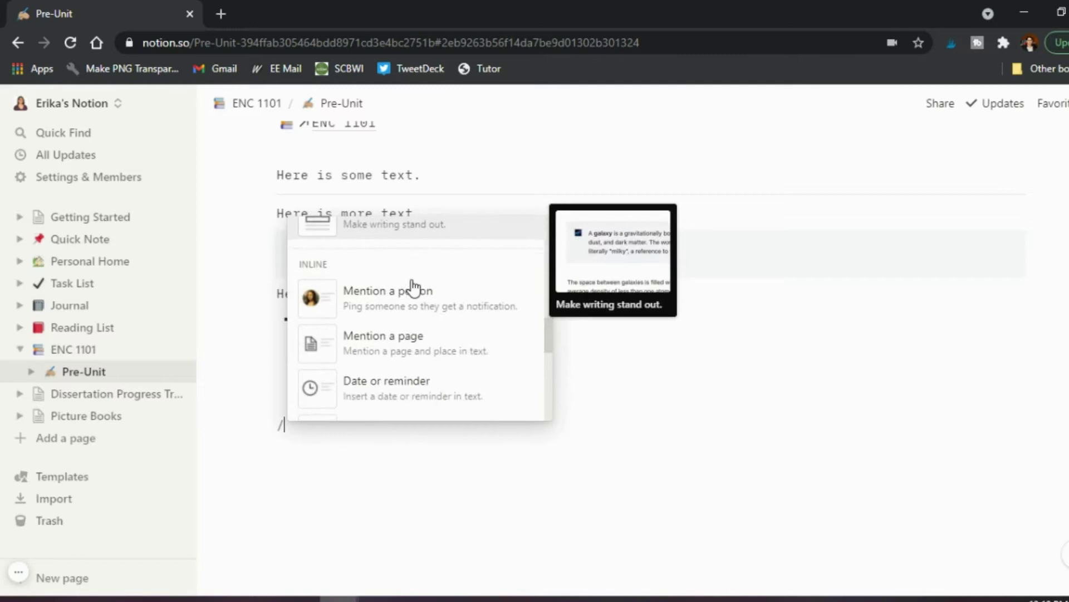
scroll(412, 286, down, 2)
scroll(412, 287, up, 1)
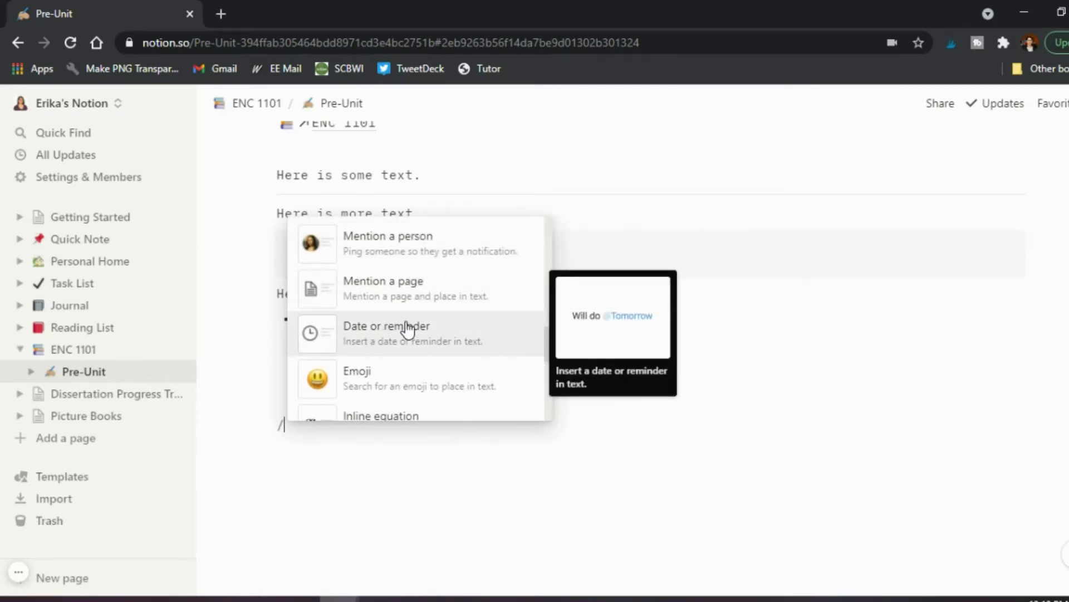
scroll(408, 329, down, 2)
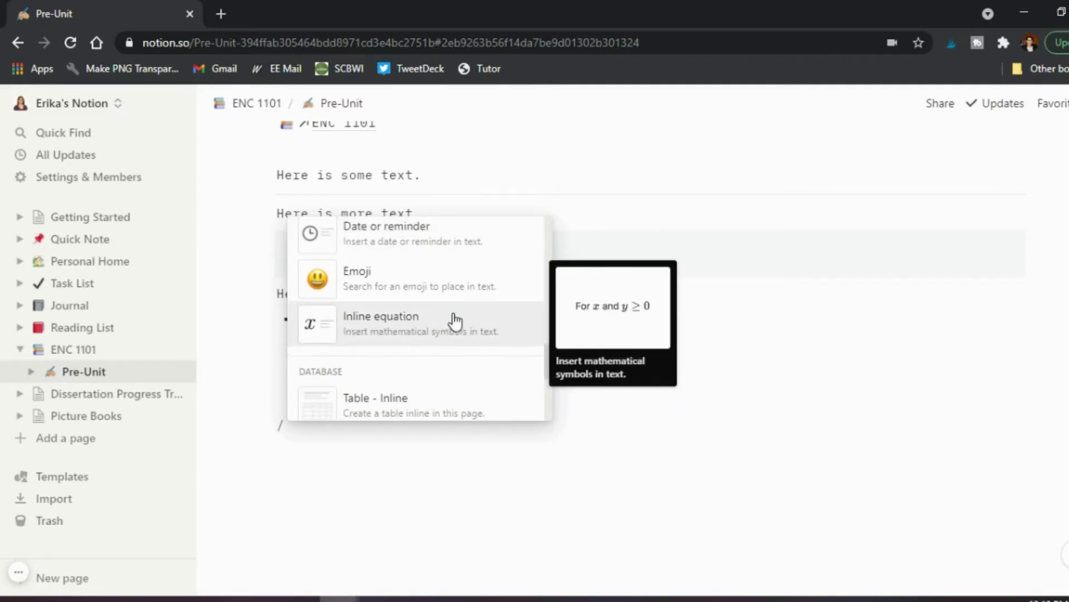
scroll(454, 320, down, 2)
scroll(454, 321, down, 2)
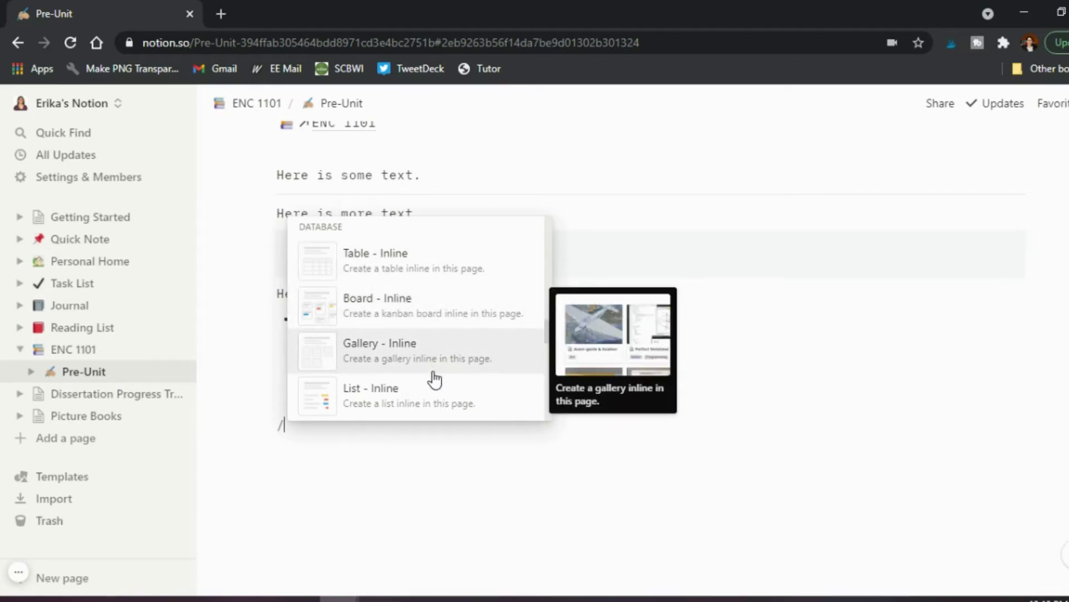
scroll(435, 381, down, 1)
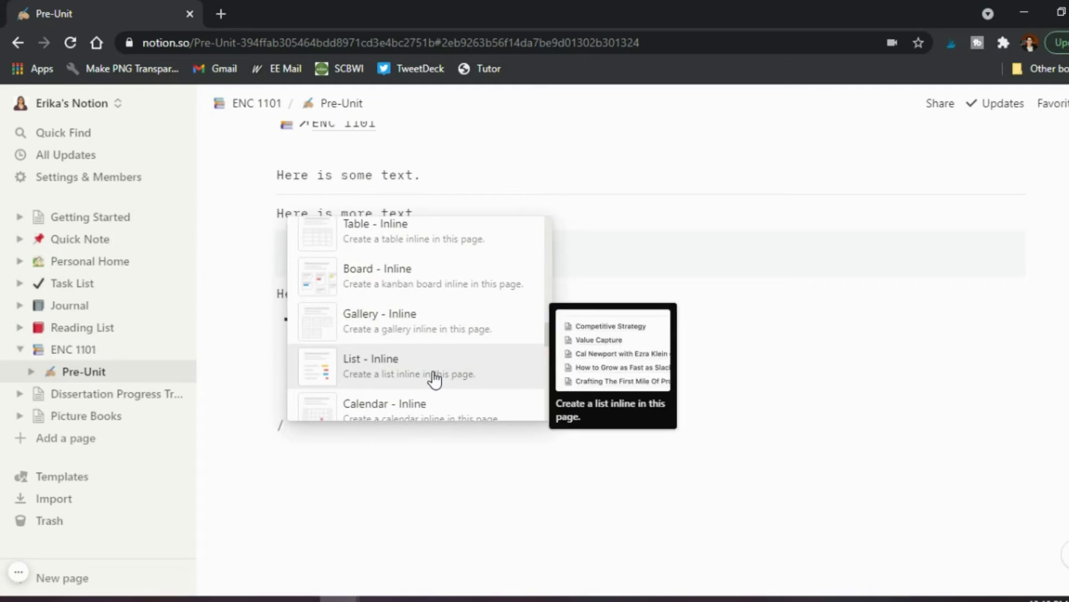
scroll(435, 380, down, 3)
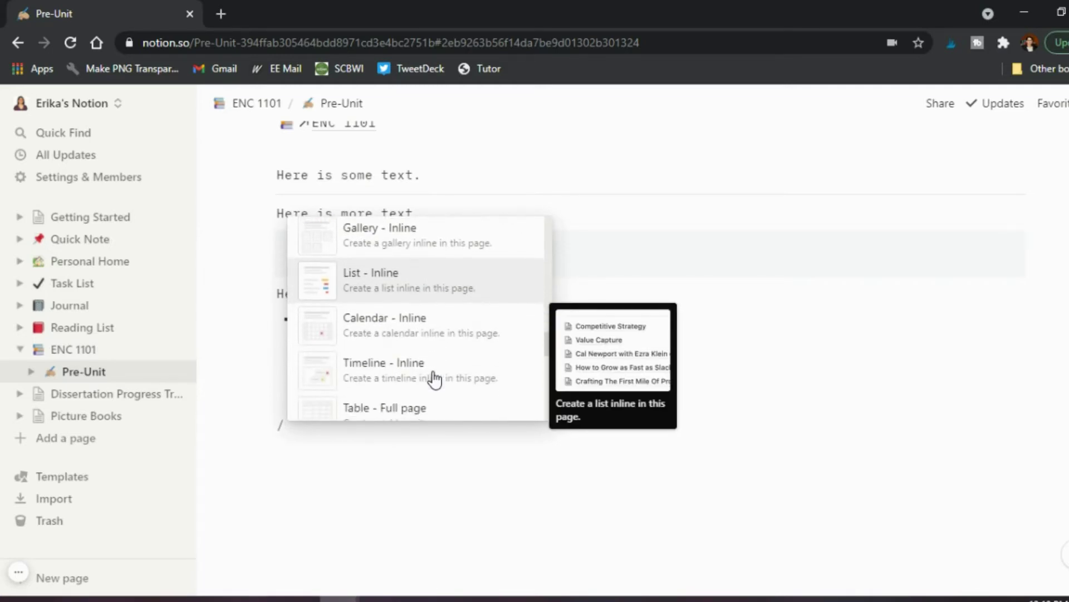
scroll(435, 380, down, 3)
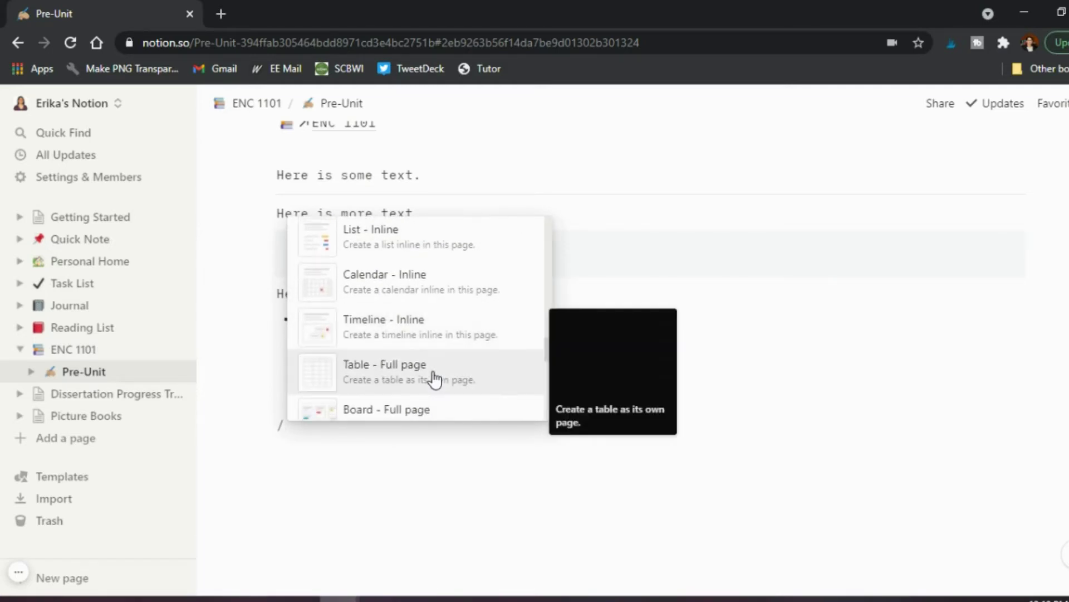
scroll(435, 380, down, 3)
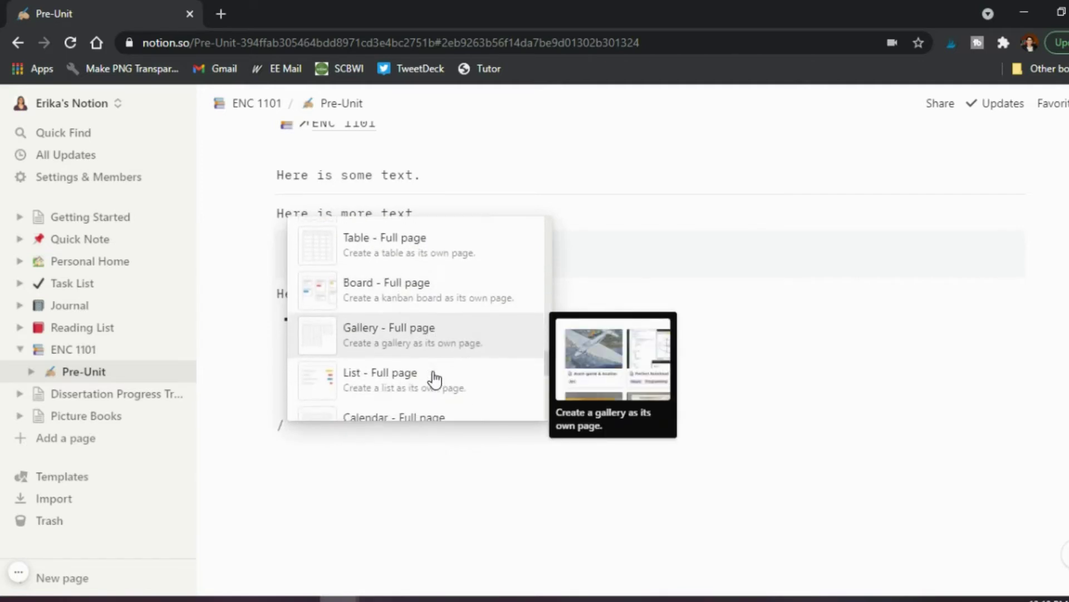
scroll(435, 380, down, 5)
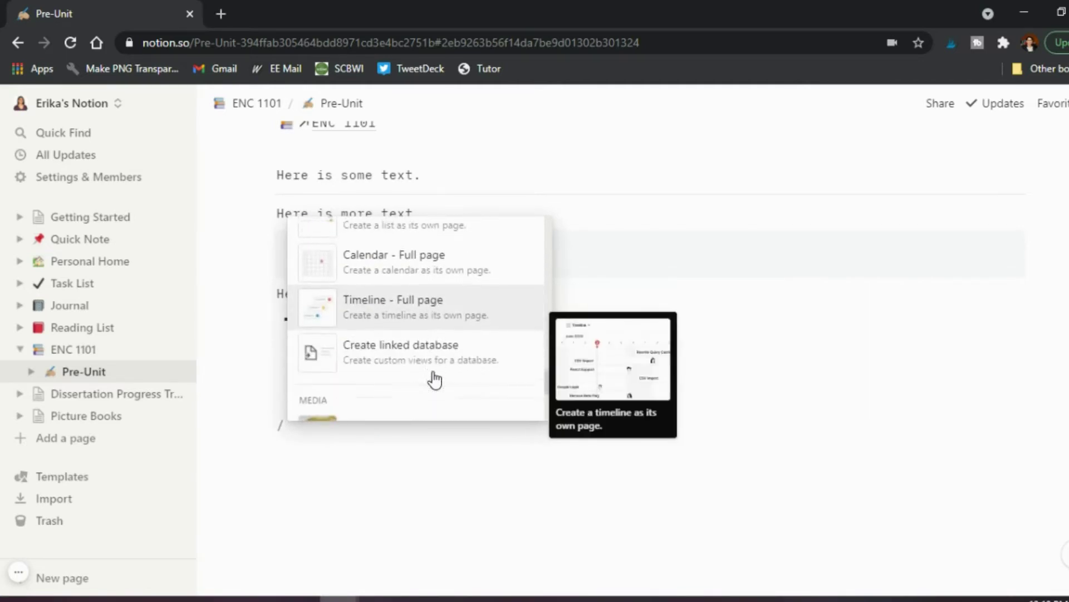
scroll(435, 380, down, 3)
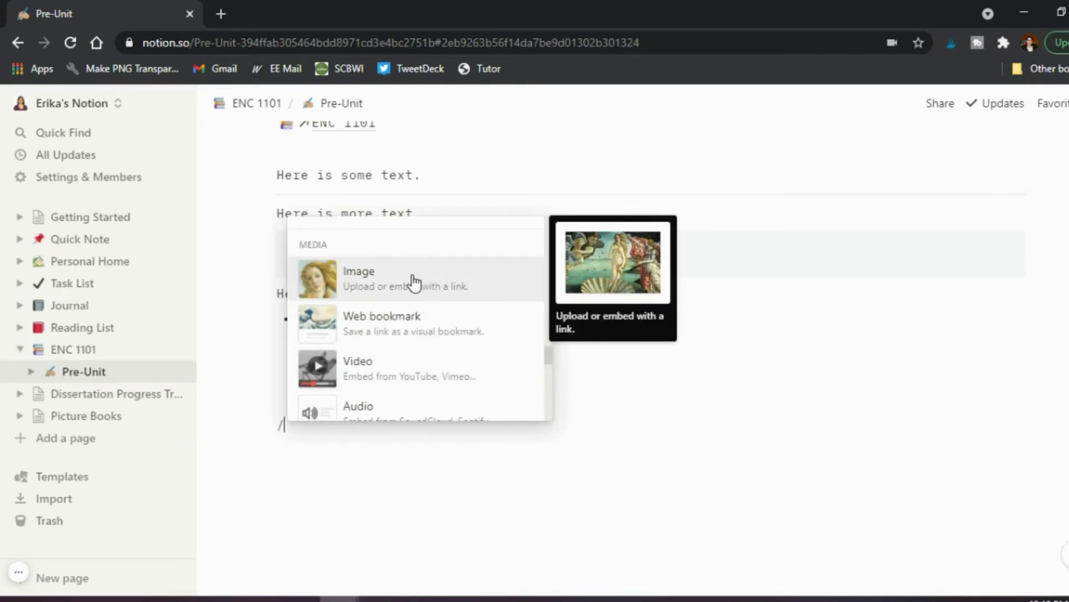
Scroll through the slash-command menu to browse the available block types.
scroll(413, 283, down, 2)
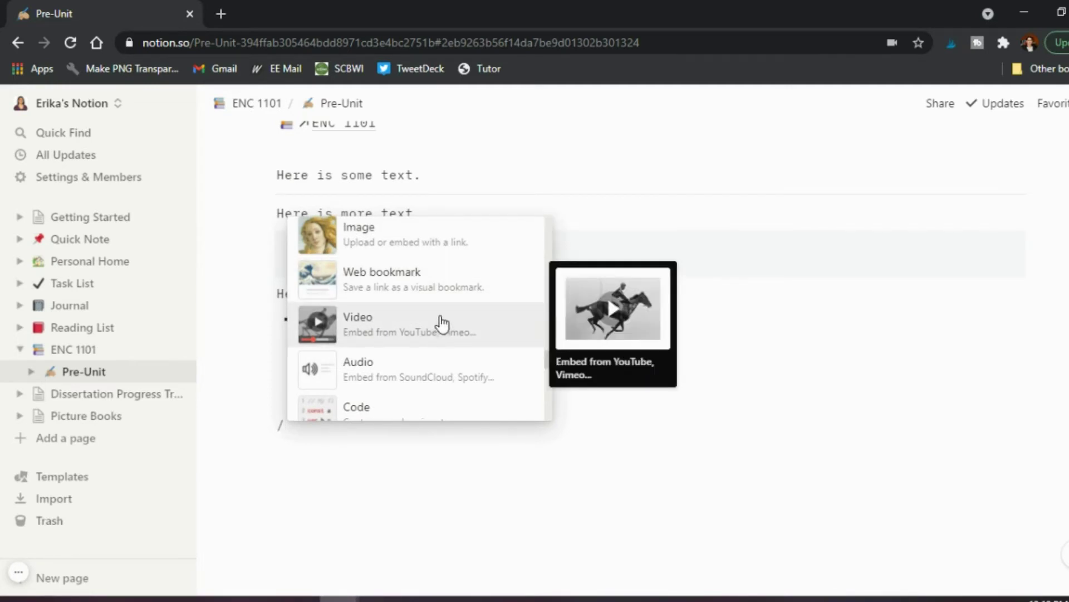
scroll(439, 323, down, 2)
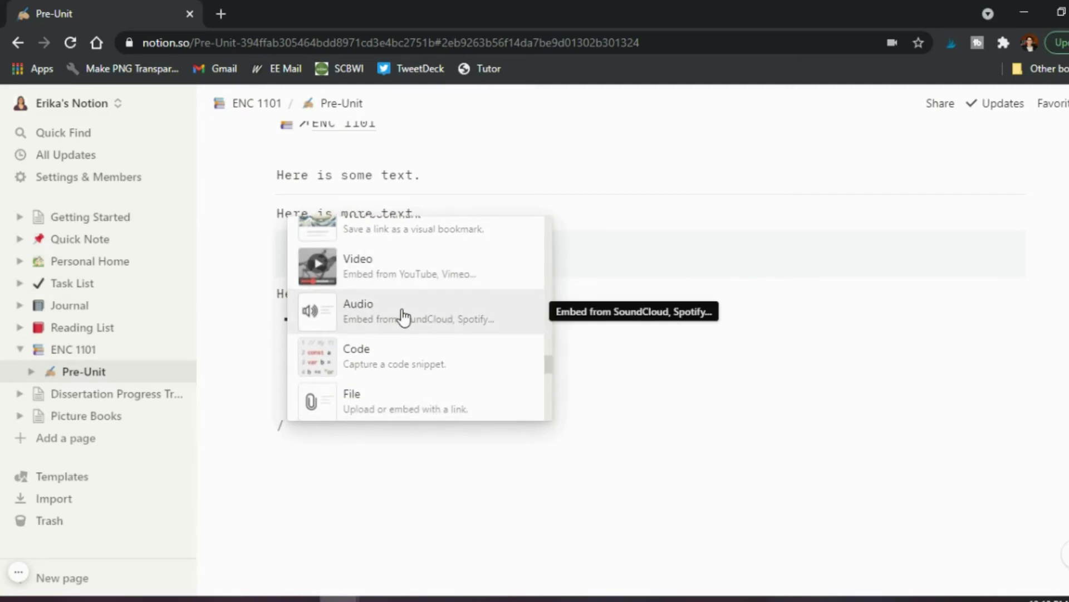
scroll(398, 317, down, 2)
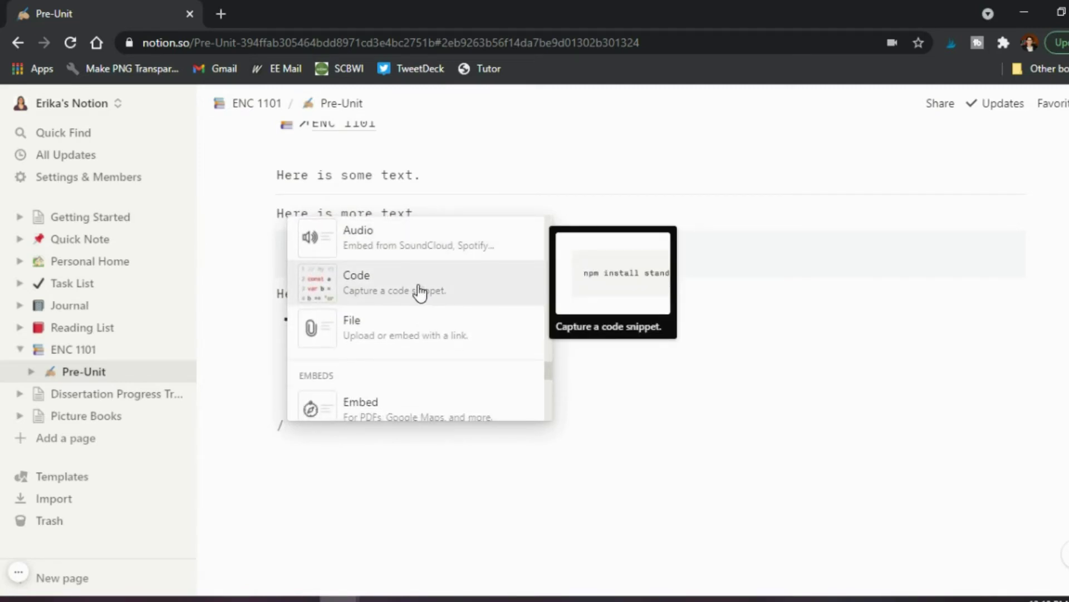
scroll(415, 312, down, 1)
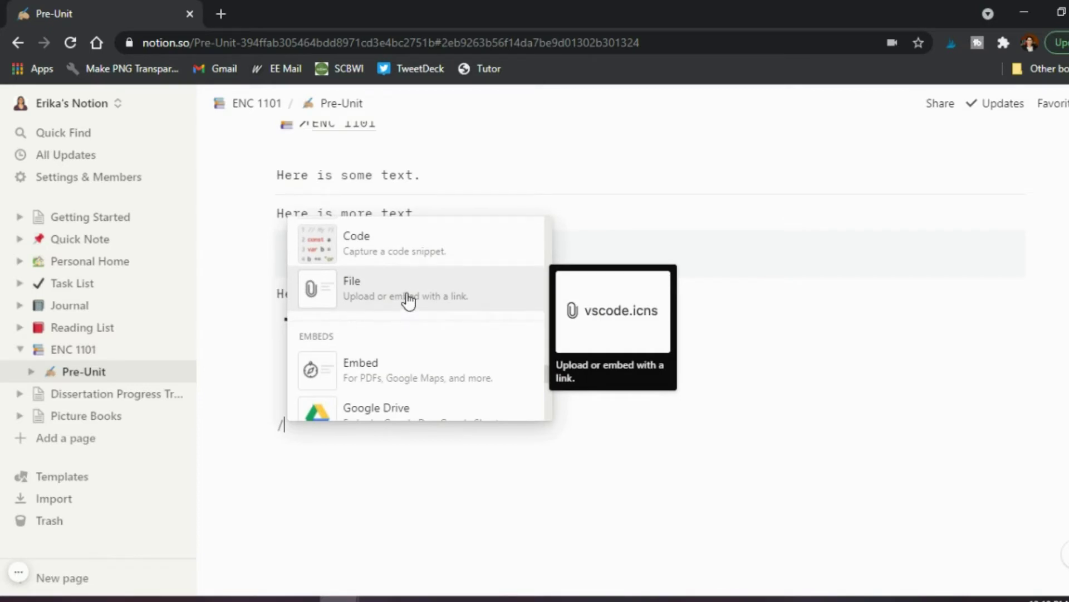
scroll(409, 301, down, 2)
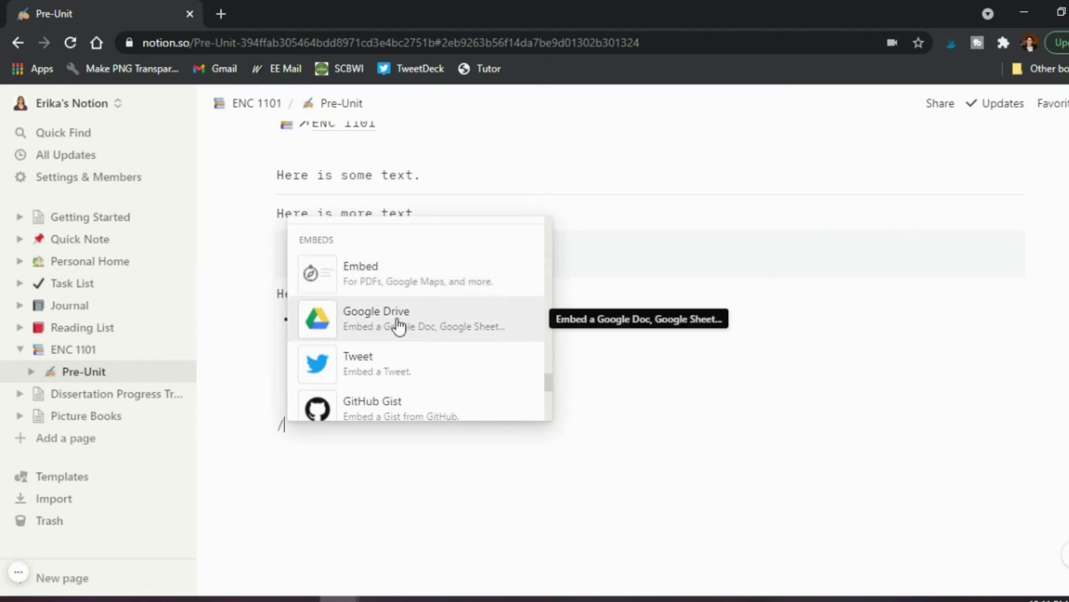
scroll(399, 326, down, 3)
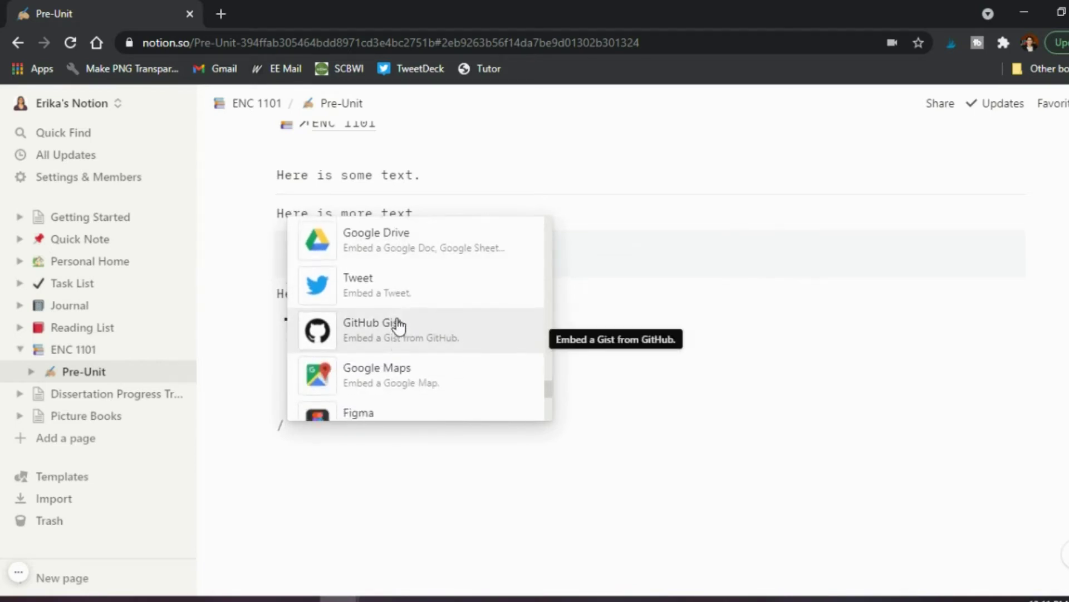
scroll(399, 326, down, 3)
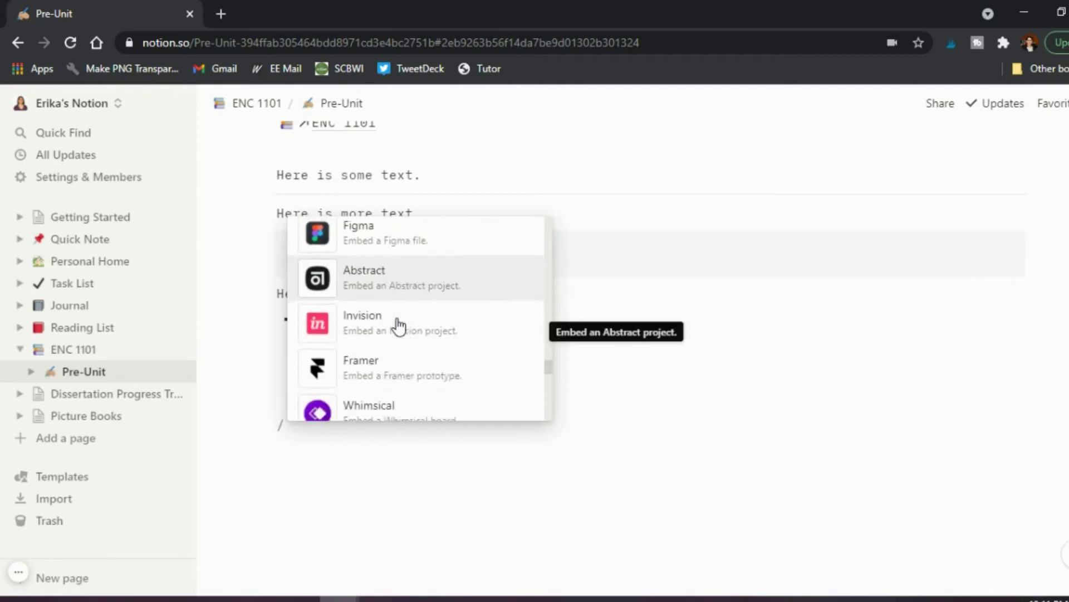
scroll(398, 326, down, 5)
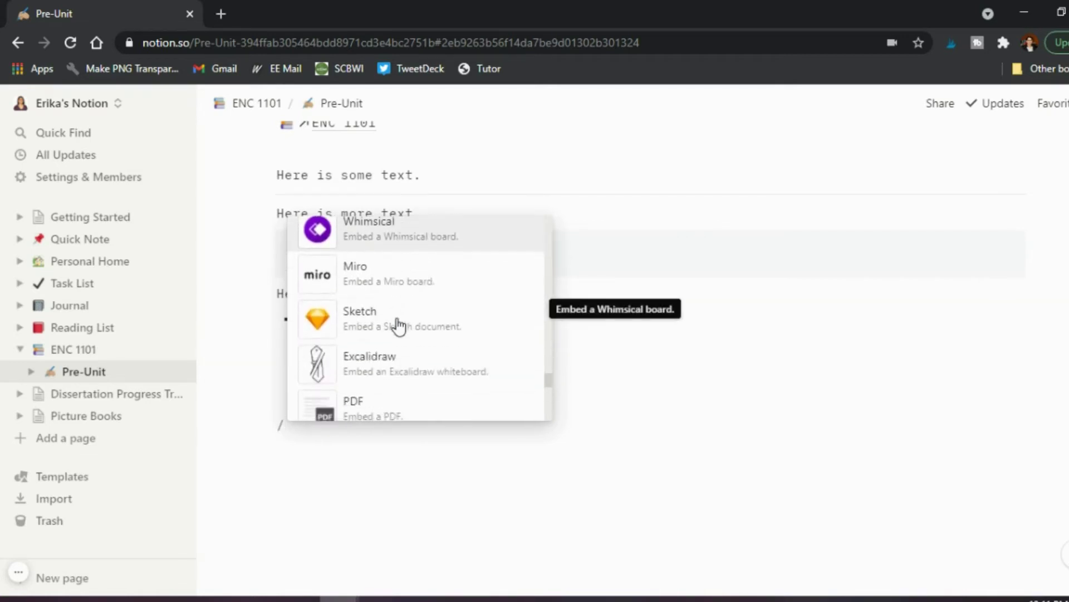
scroll(399, 326, down, 2)
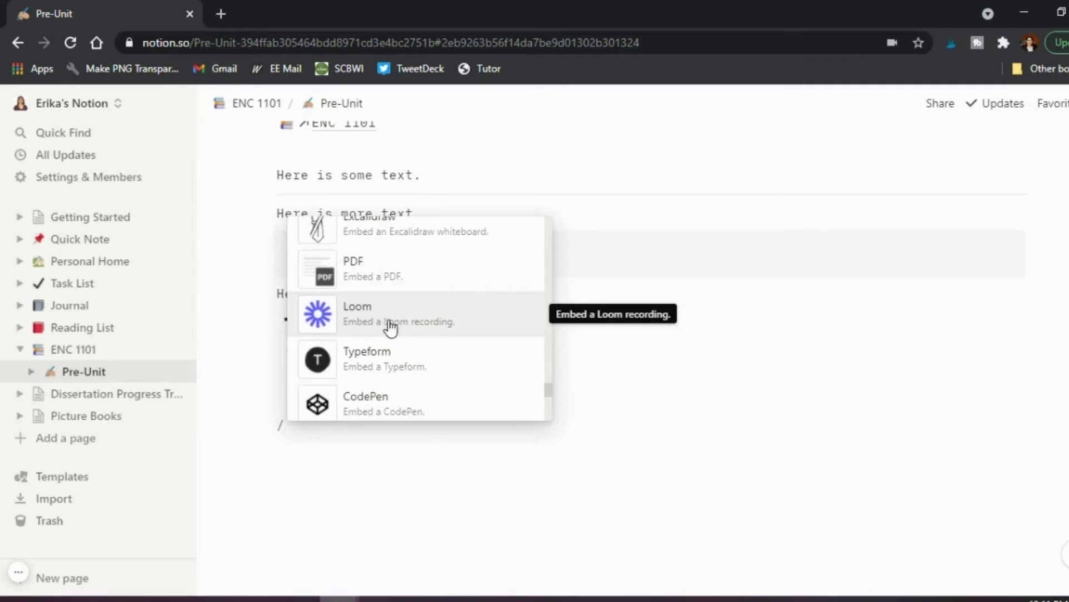
scroll(392, 327, down, 4)
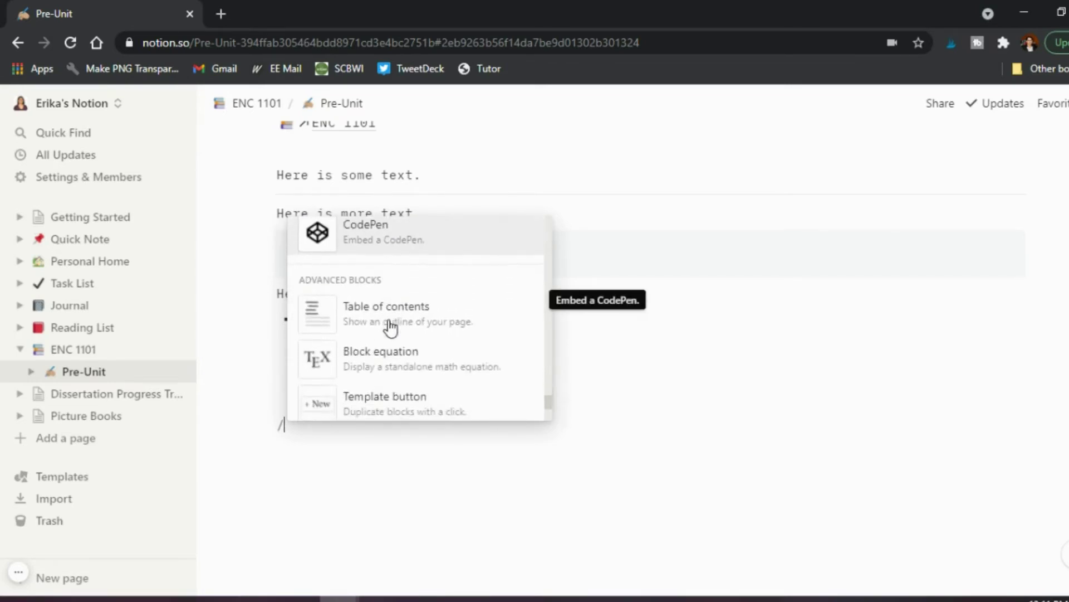
scroll(390, 328, down, 1)
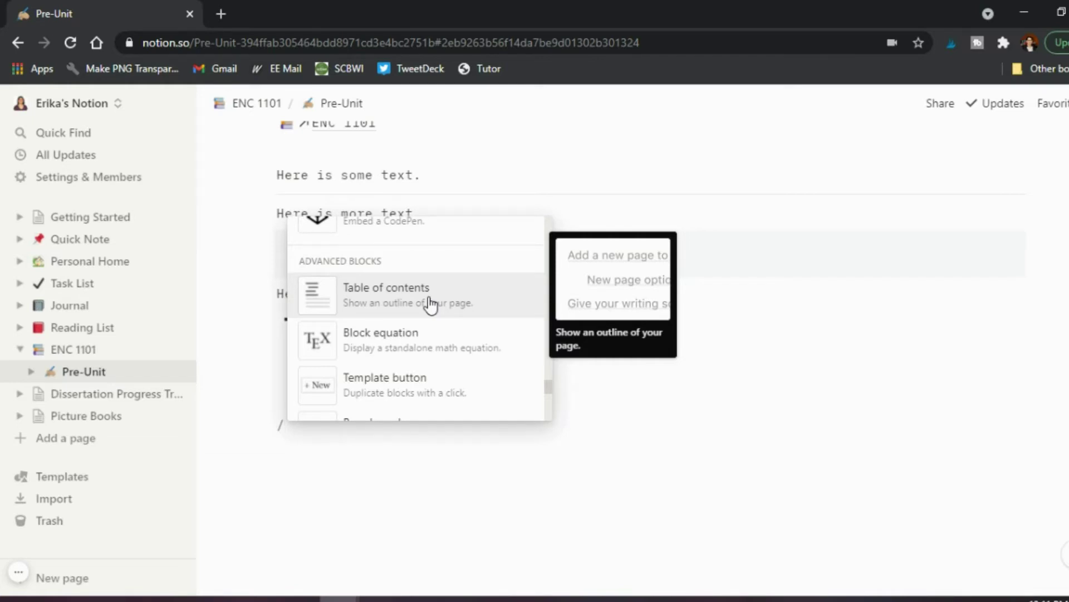
scroll(431, 305, down, 3)
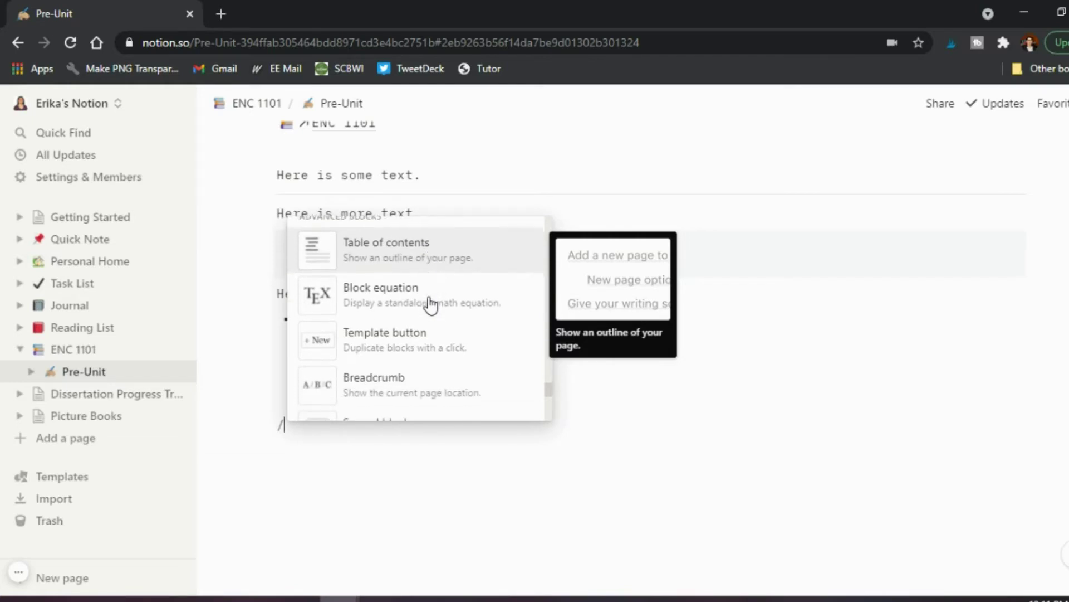
scroll(431, 306, down, 3)
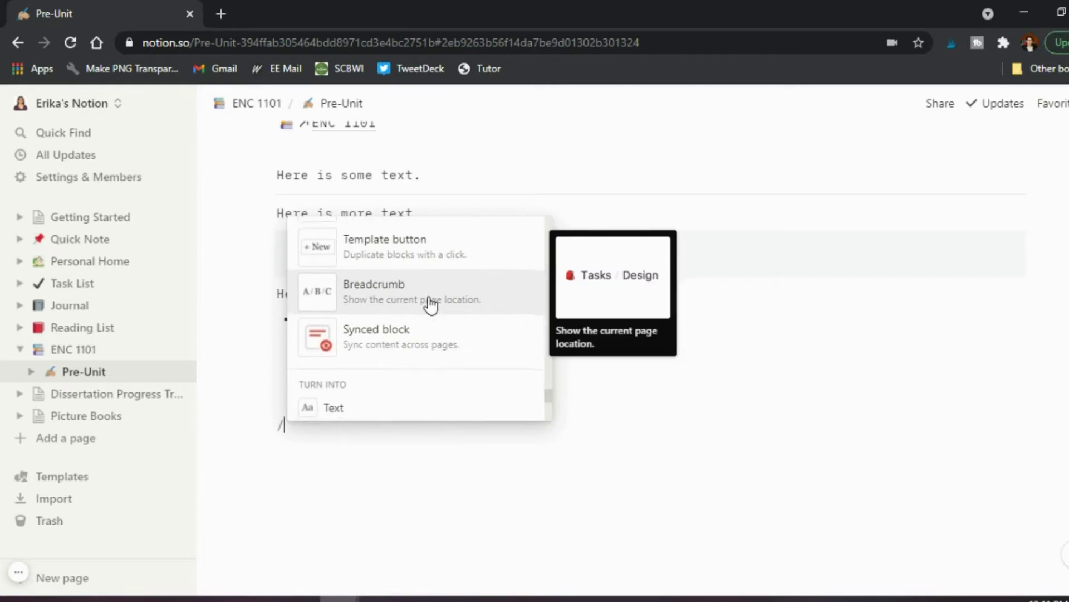
scroll(430, 305, down, 3)
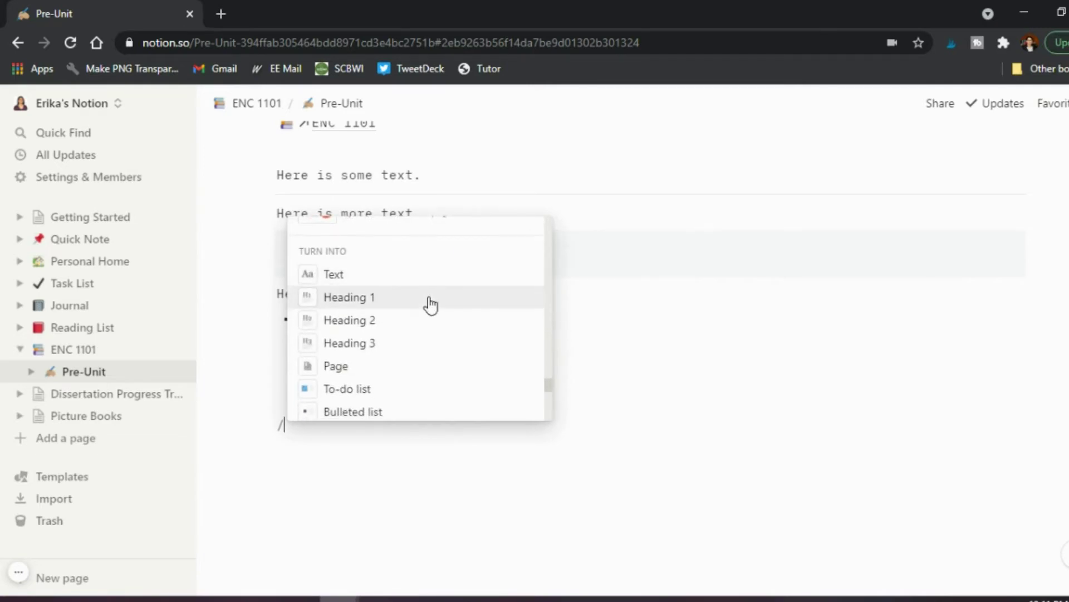
scroll(431, 305, down, 3)
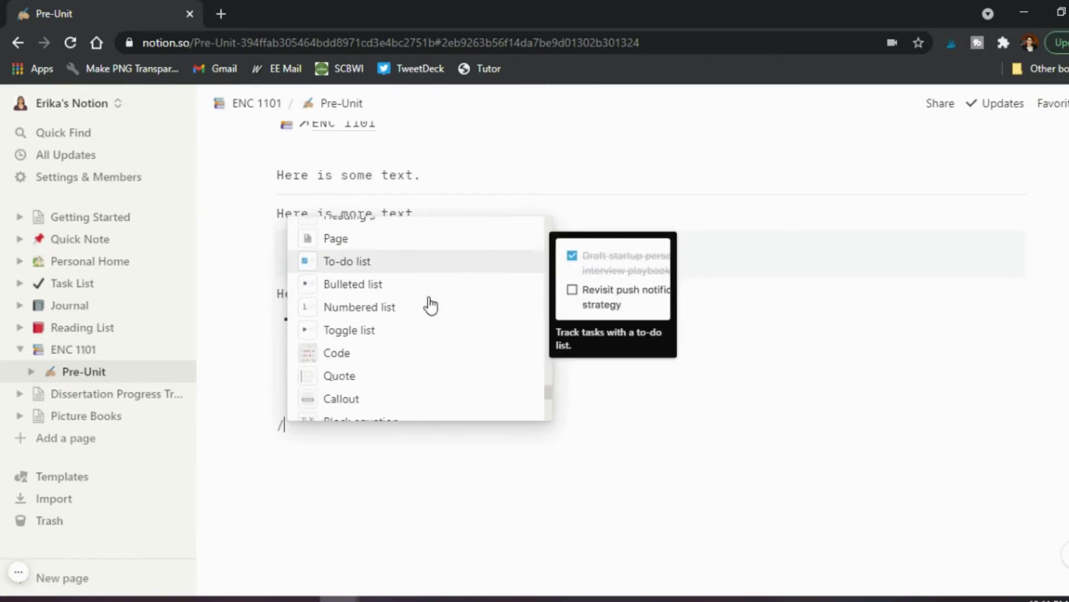
scroll(430, 306, down, 2)
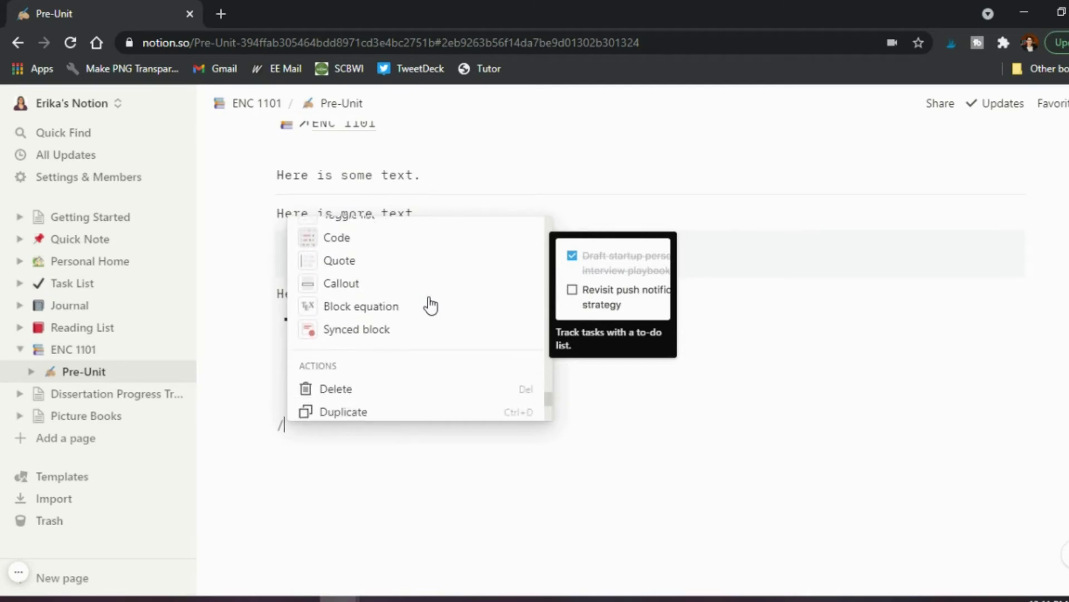
scroll(430, 305, down, 1)
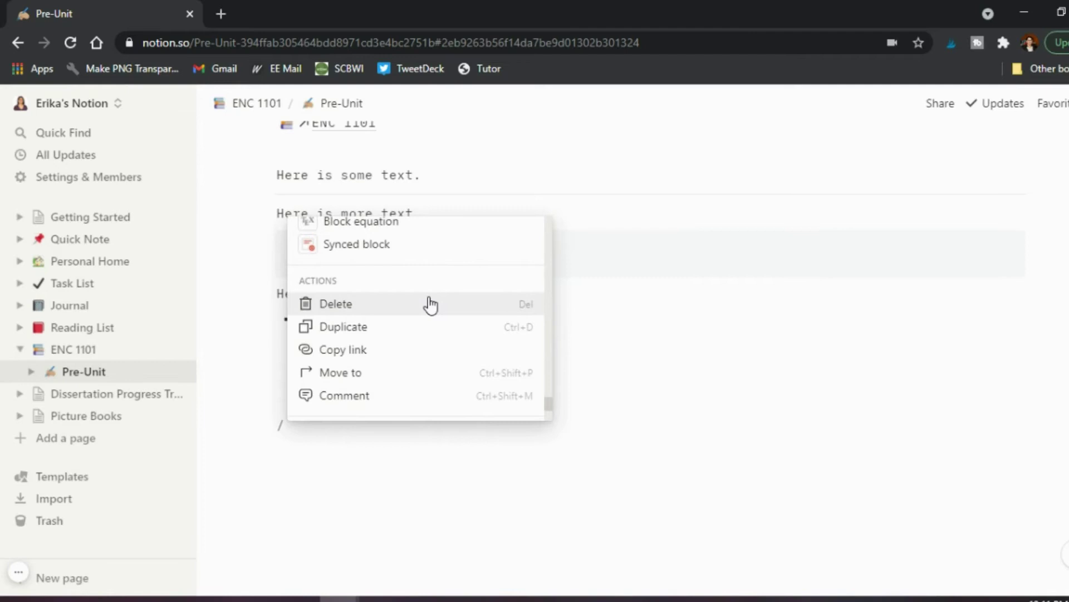
scroll(430, 305, up, 10)
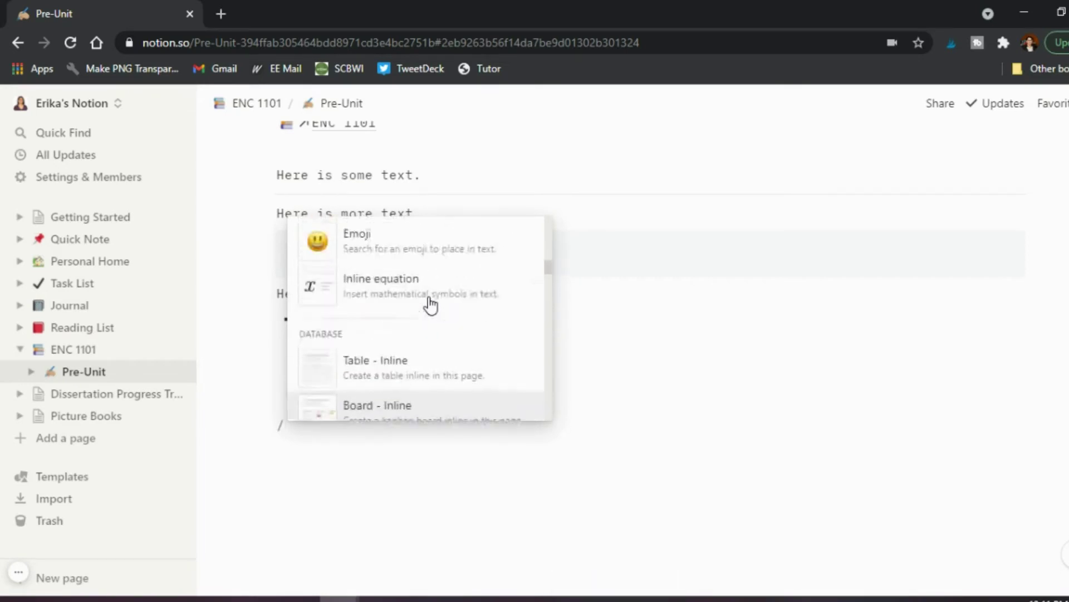
scroll(431, 305, up, 8)
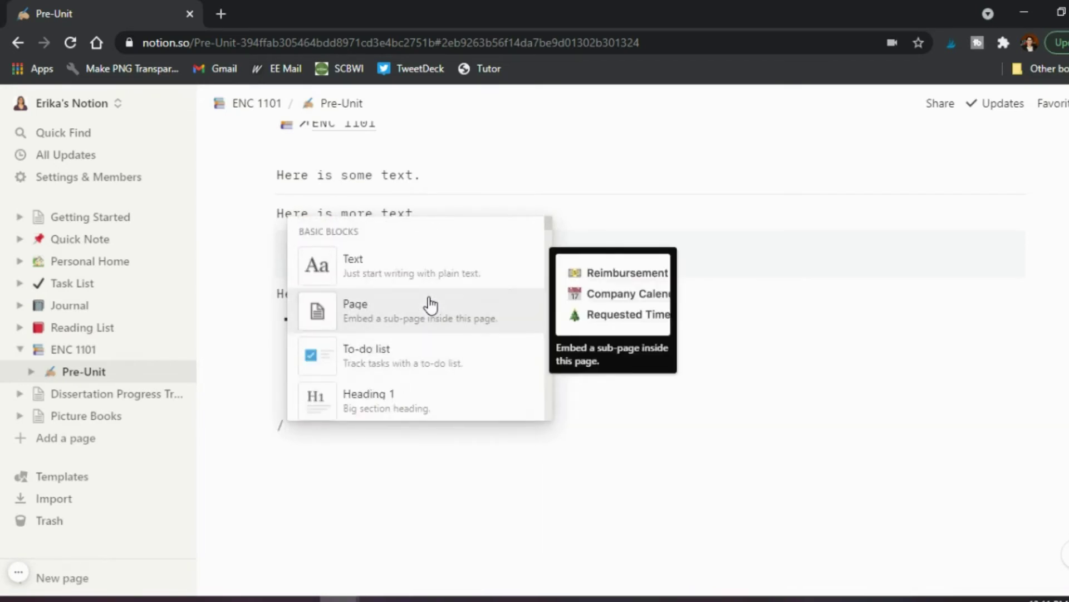
scroll(382, 394, down, 1)
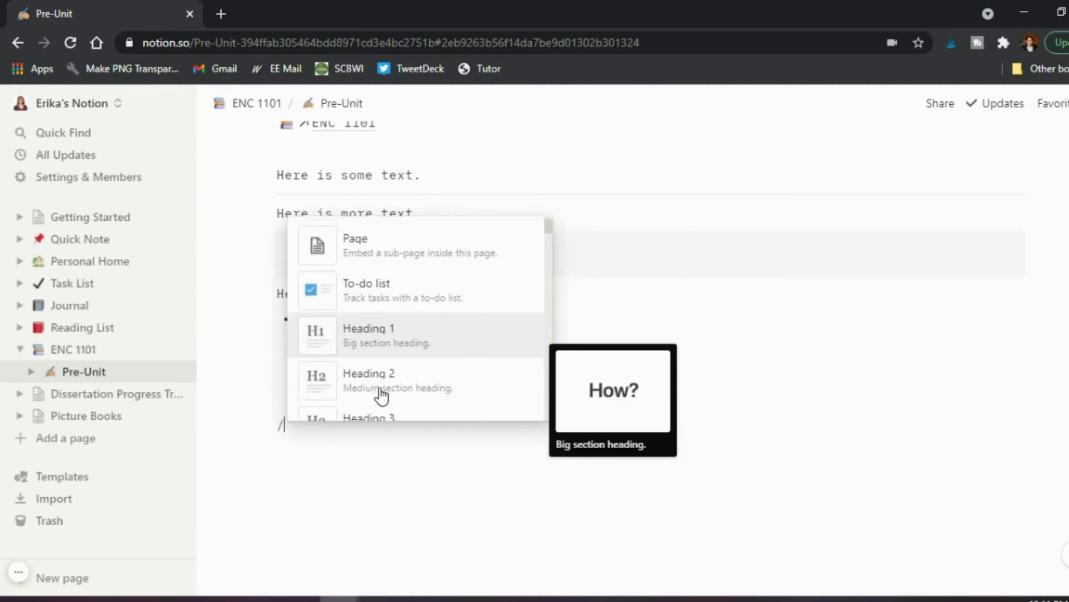
Turn the new line into a Heading 2 reading 'Week 1 Self Assessment'.
click(382, 395)
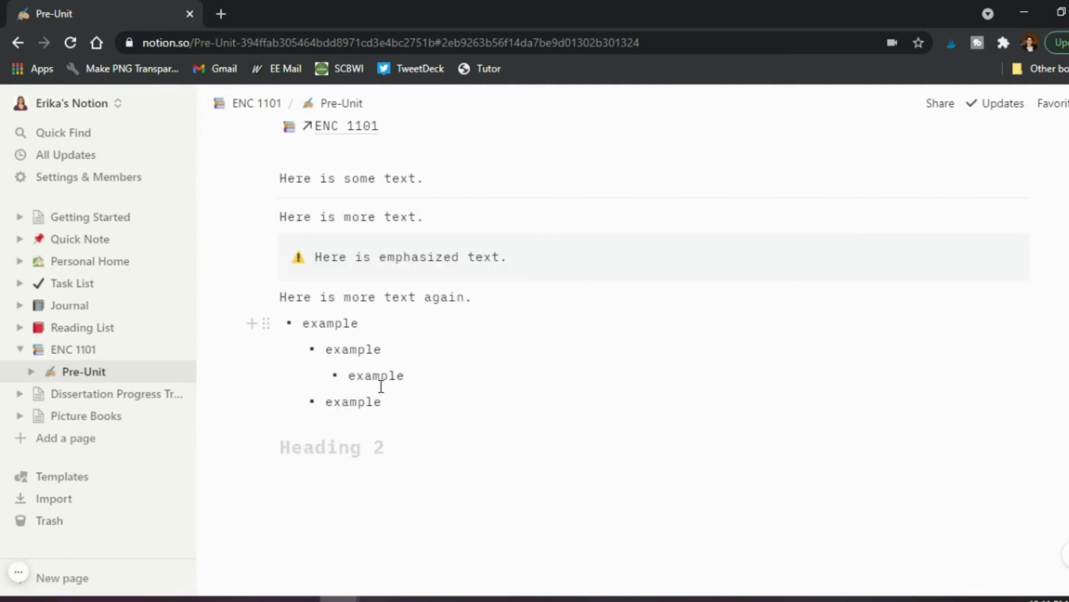
text(Week 1 Self Adds)
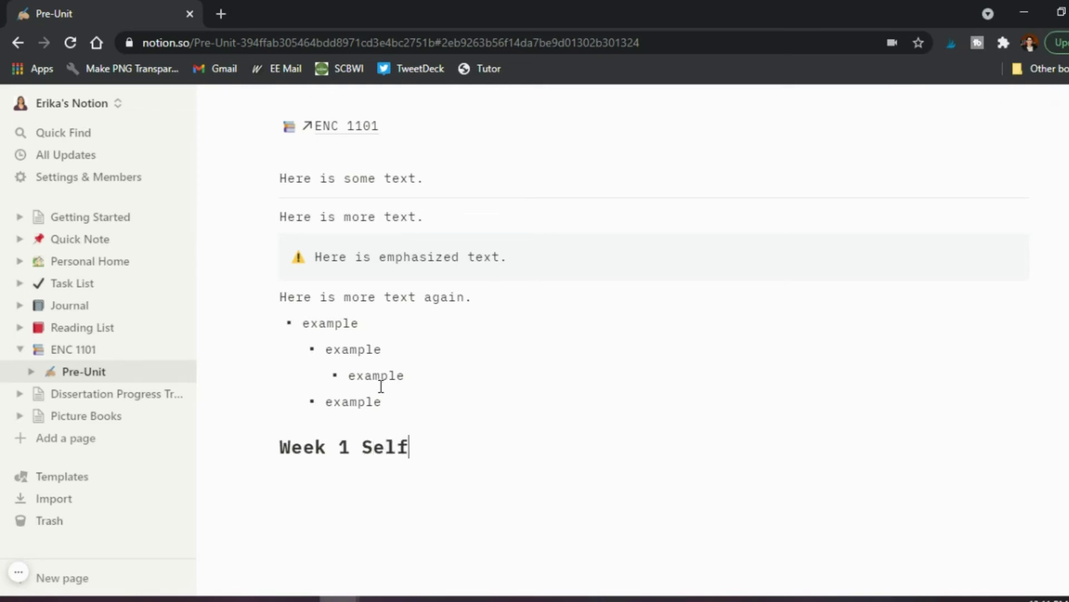
key(BackSpace)
key(BackSpace)
key(BackSpace)
text(ssessment)
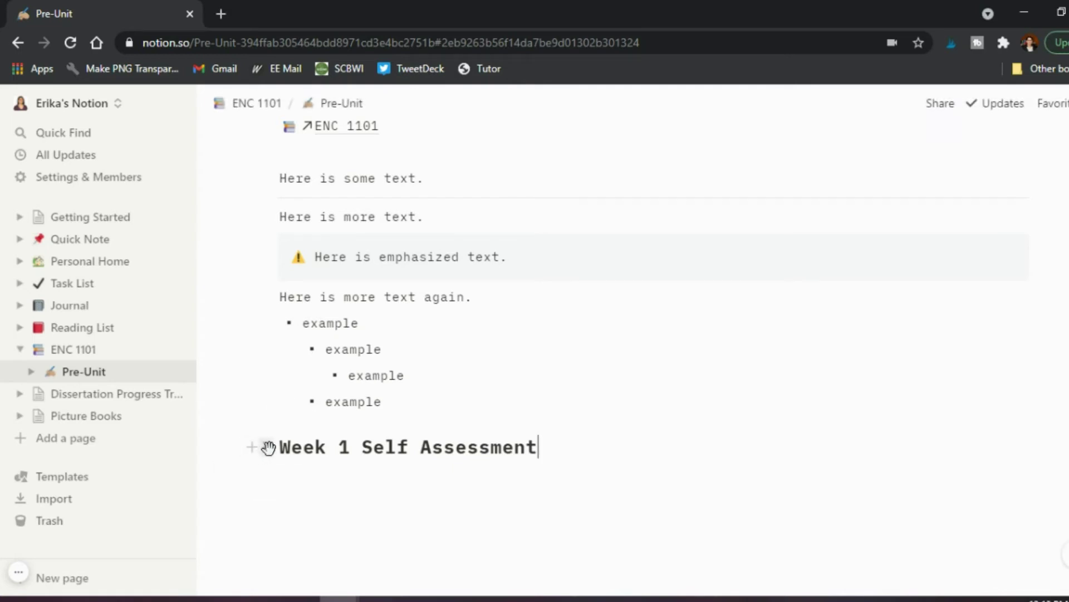
Move the Week 1 Self Assessment heading to sit just above the Week 2 section.
drag(268, 448, 265, 179)
scroll(265, 181, up, 5)
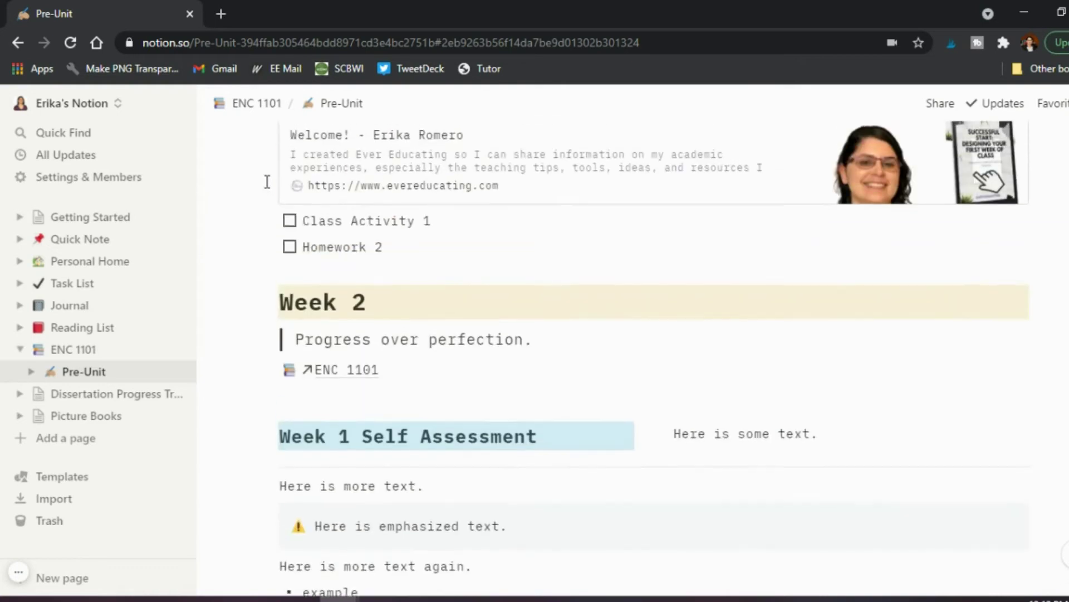
scroll(267, 182, up, 2)
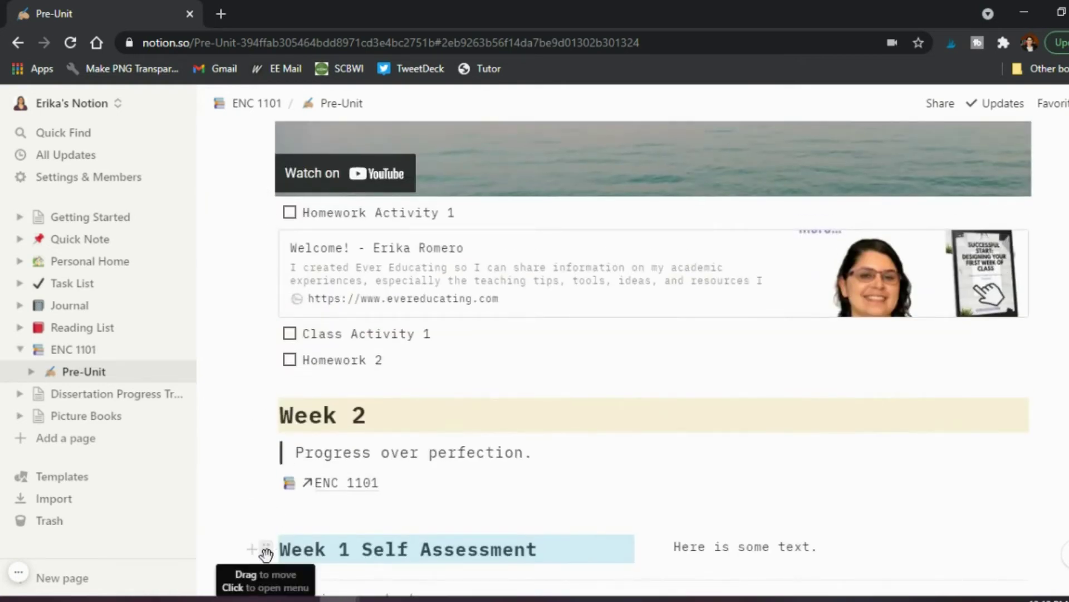
drag(266, 553, 272, 417)
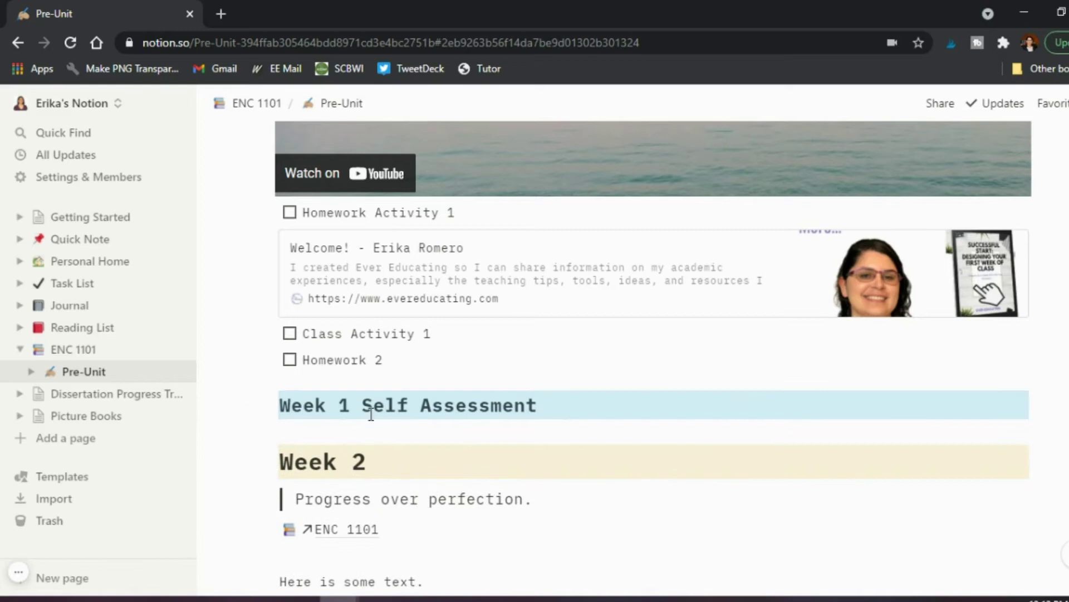
click(552, 418)
scroll(552, 417, up, 15)
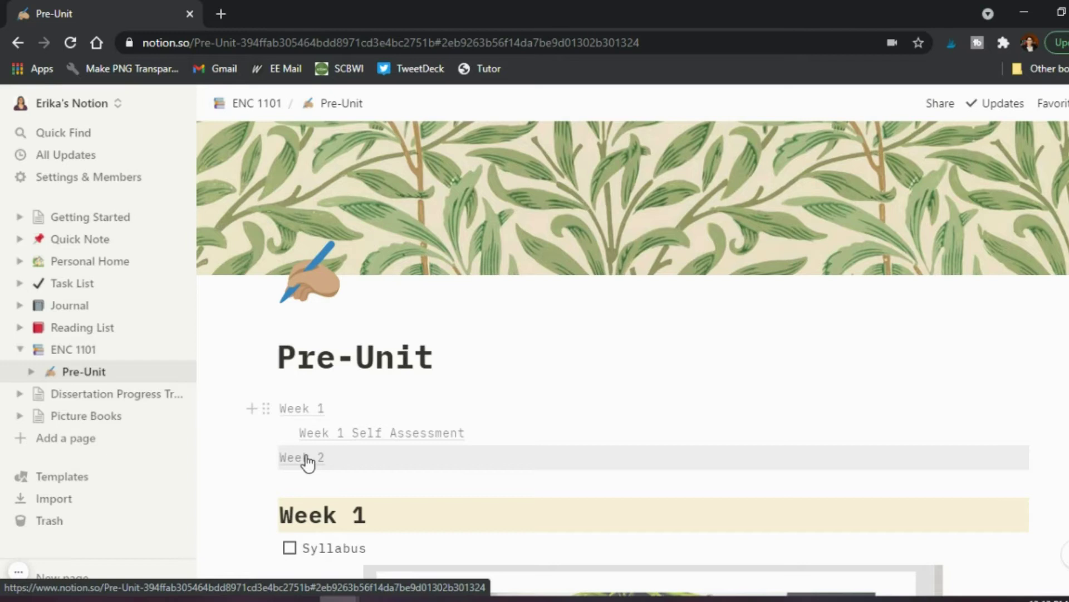
Place 'Here is more text again.' in a column beside 'Here is more text.', then open Dissertation Progress Tracker.
click(308, 463)
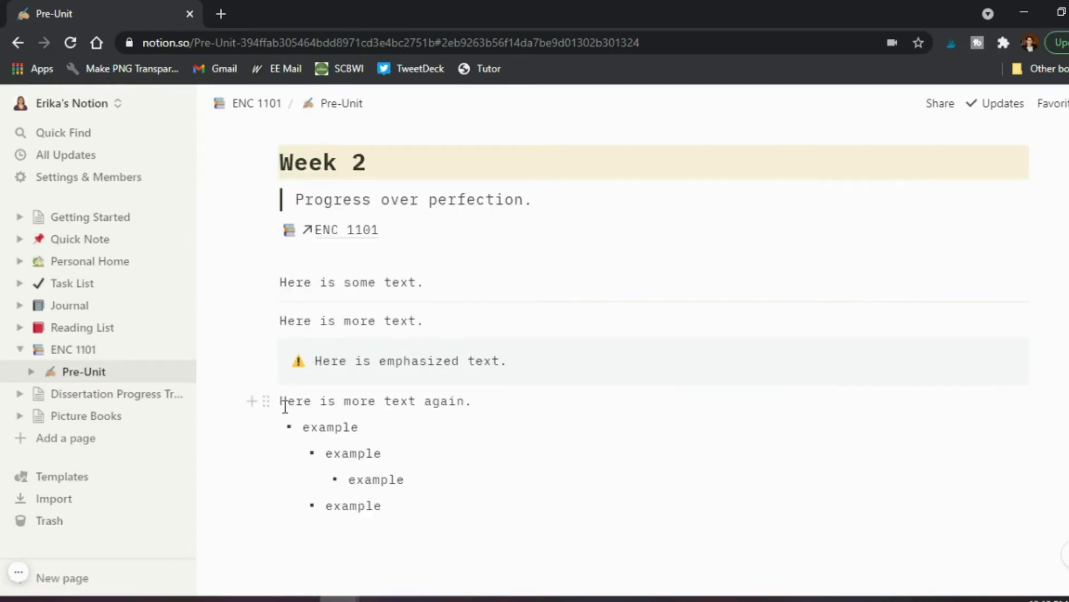
drag(267, 398, 1043, 201)
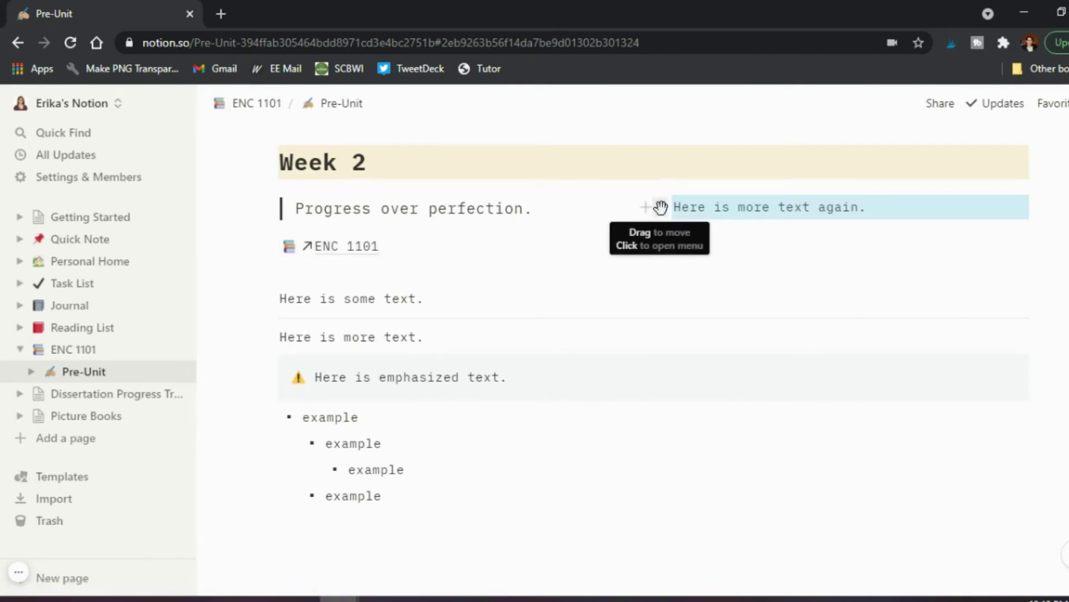
drag(661, 207, 264, 532)
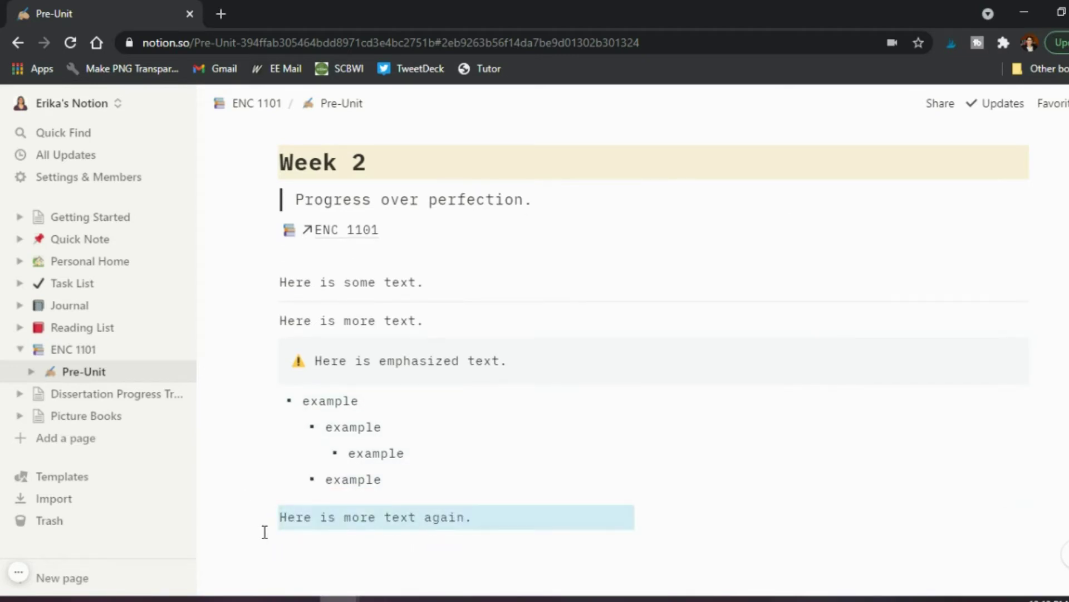
drag(268, 516, 1056, 324)
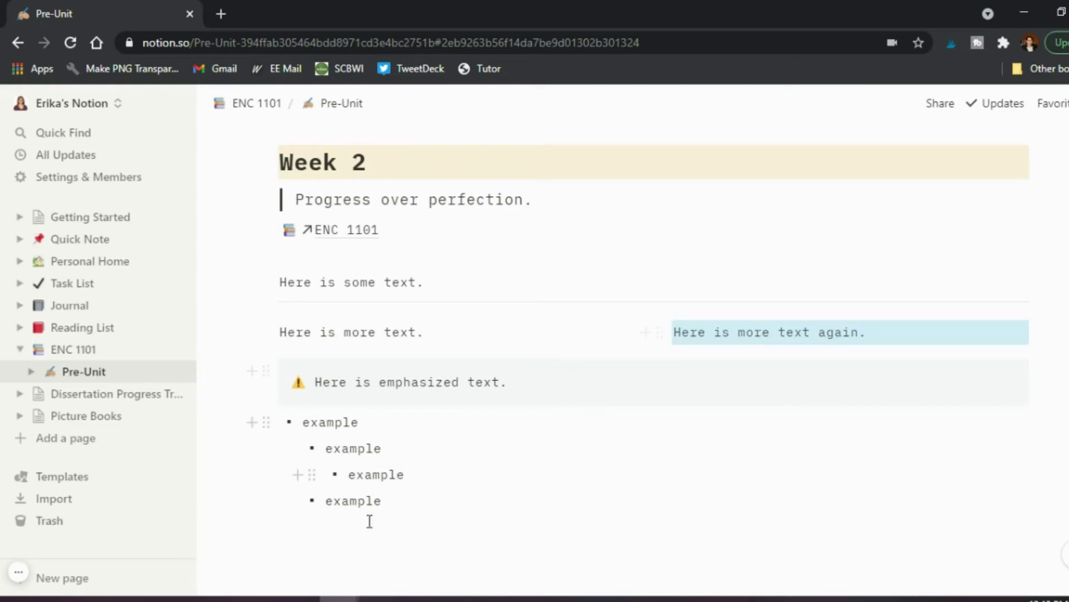
click(355, 550)
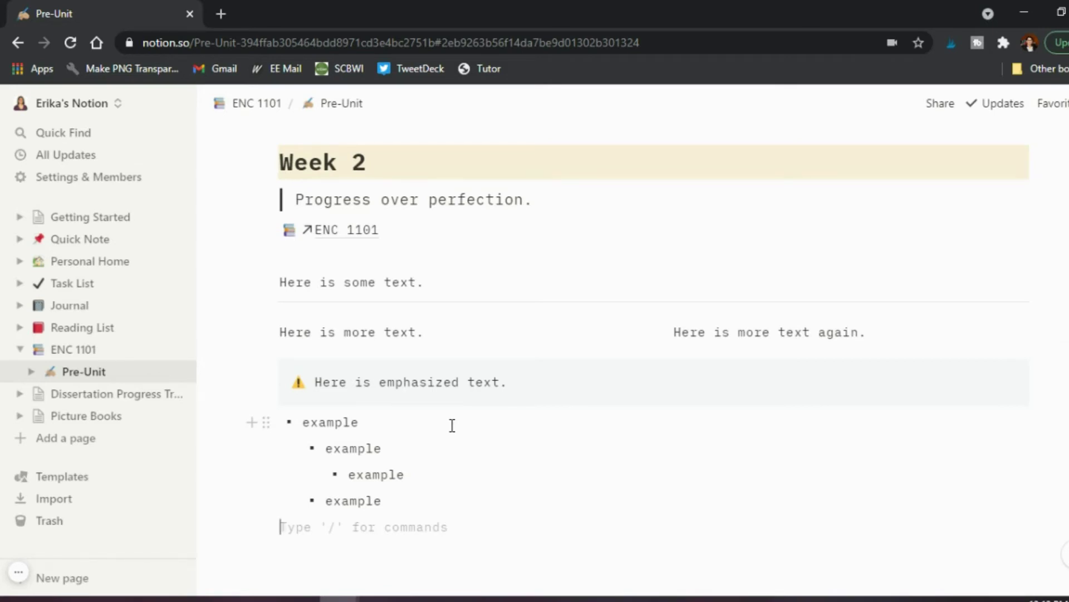
click(109, 400)
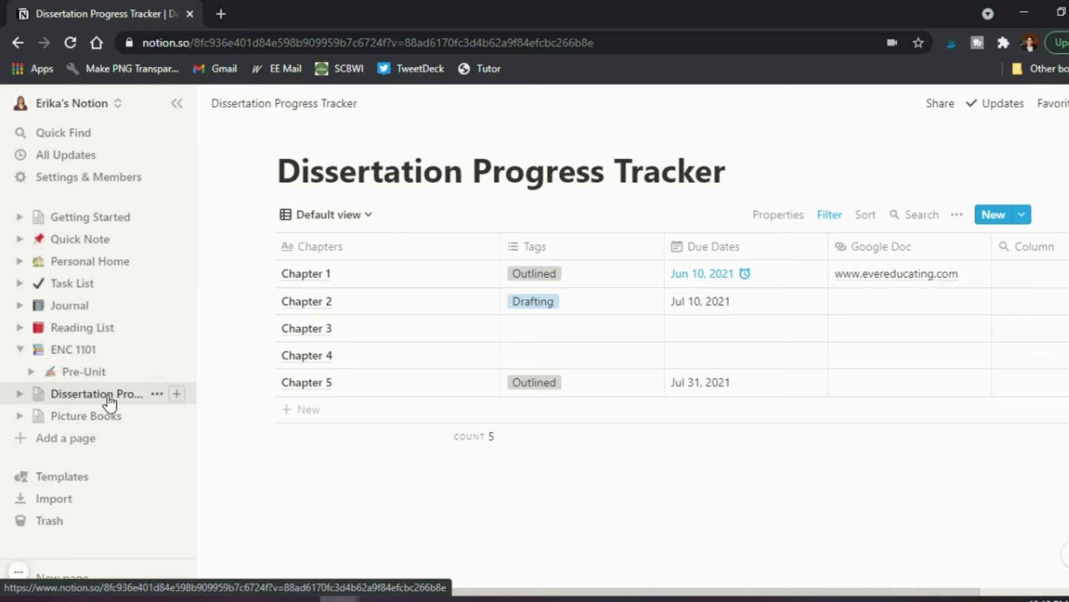
Create a new Untitled page with the sidebar's Add a page button.
drag(110, 400, 119, 402)
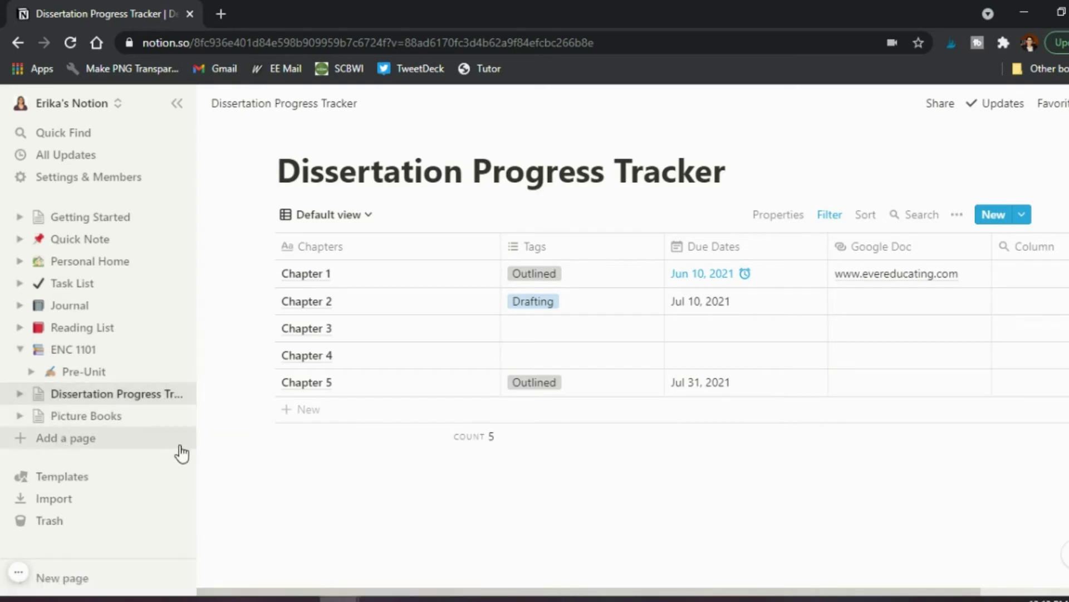
click(21, 441)
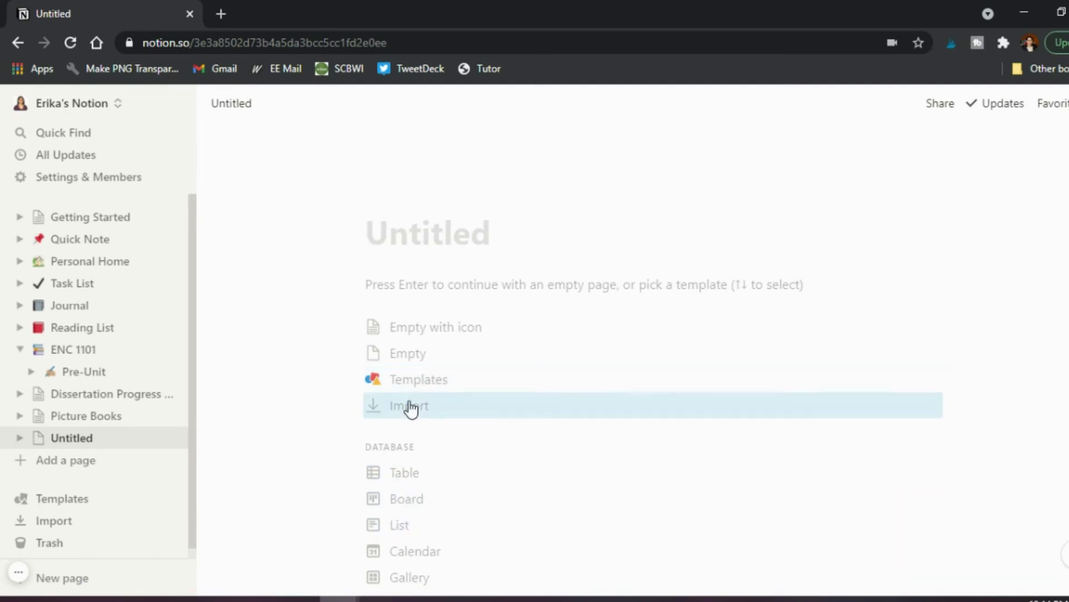
Browse the Education templates, previewing Syllabus, Cornell Notes System and Lesson Plans.
click(409, 381)
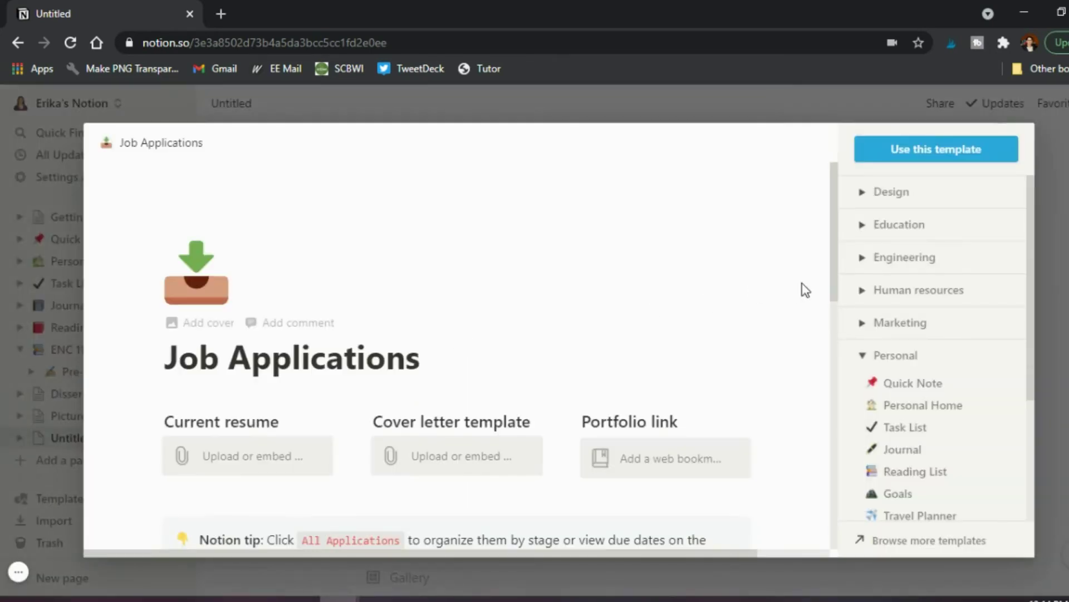
click(862, 226)
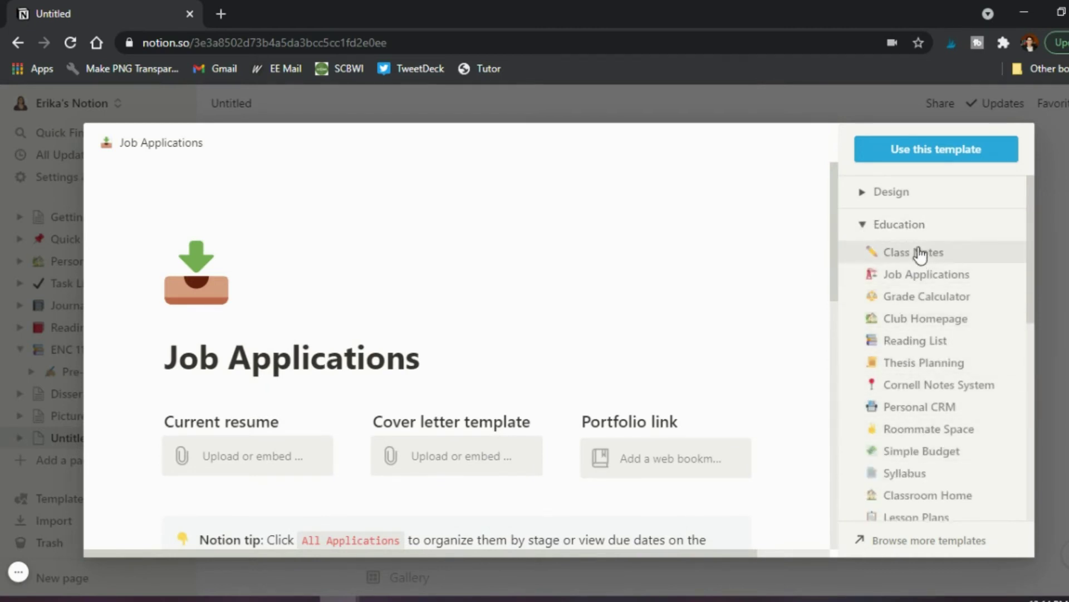
click(906, 479)
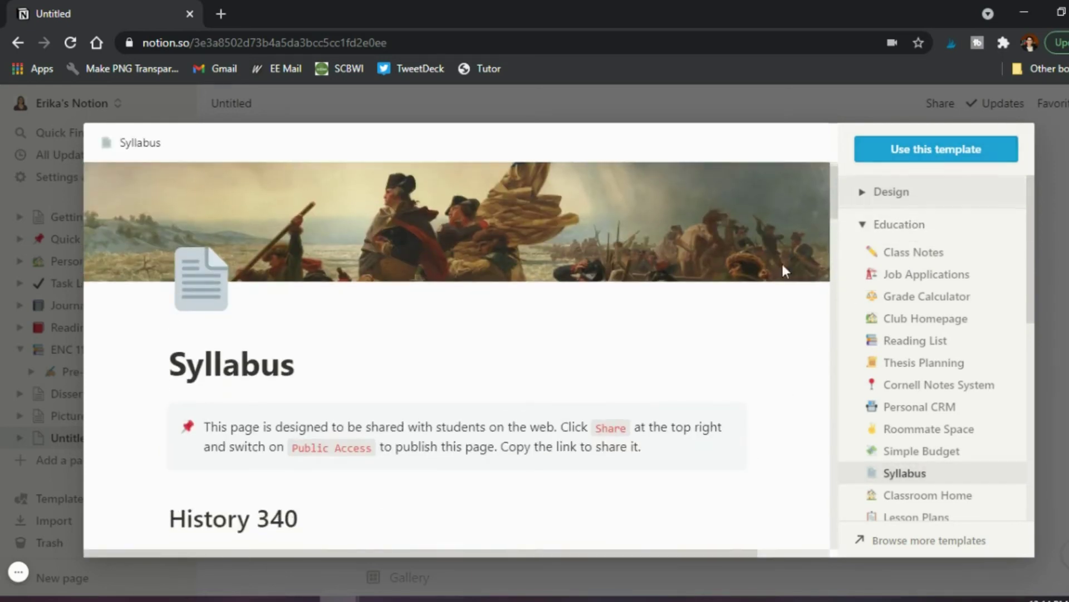
scroll(724, 281, down, 3)
scroll(726, 280, down, 10)
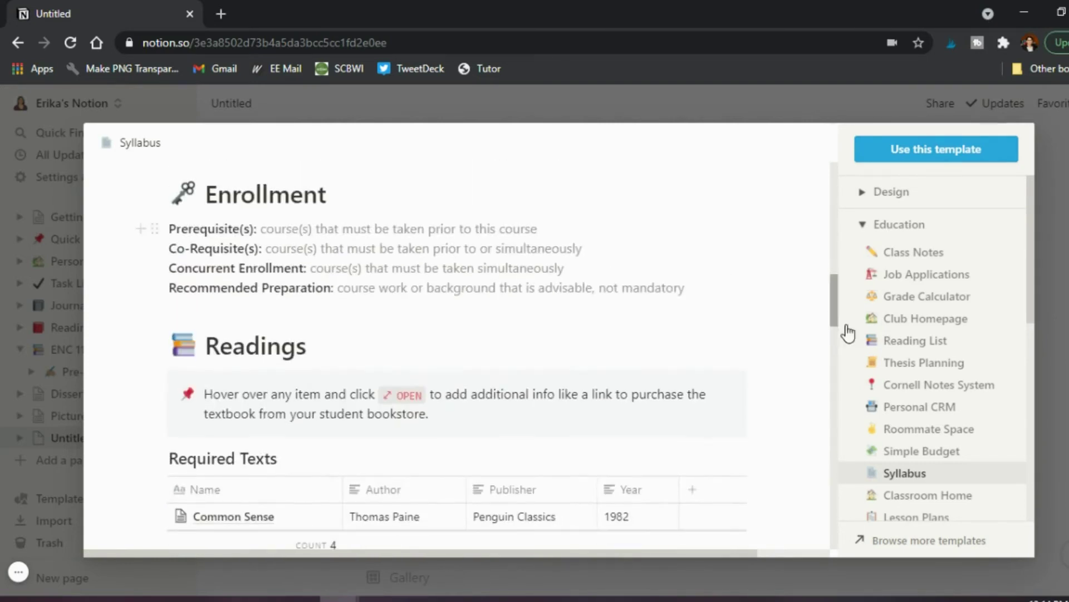
click(906, 390)
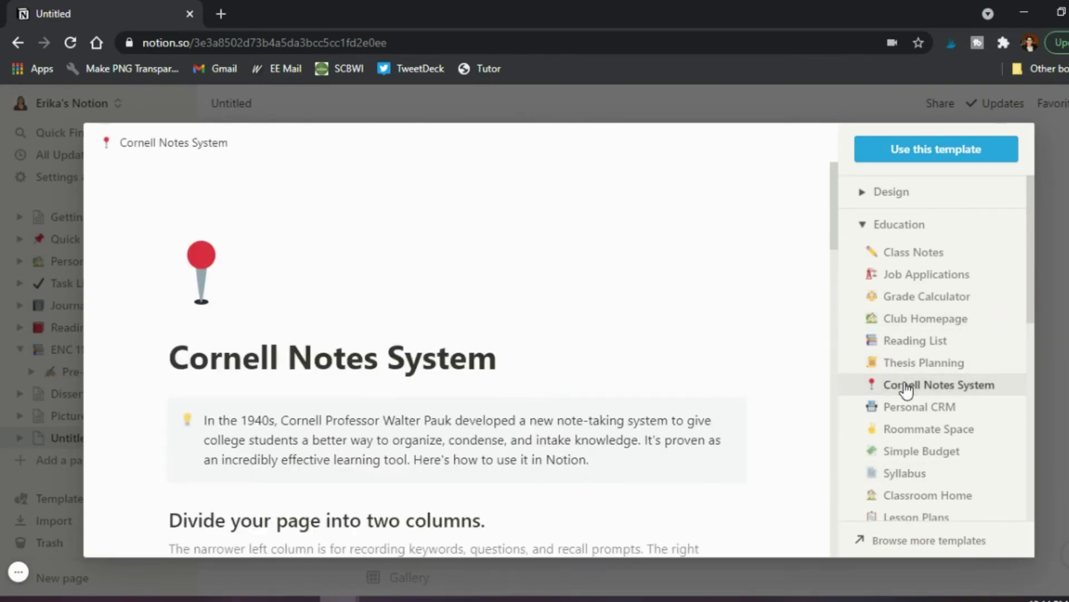
scroll(765, 400, down, 5)
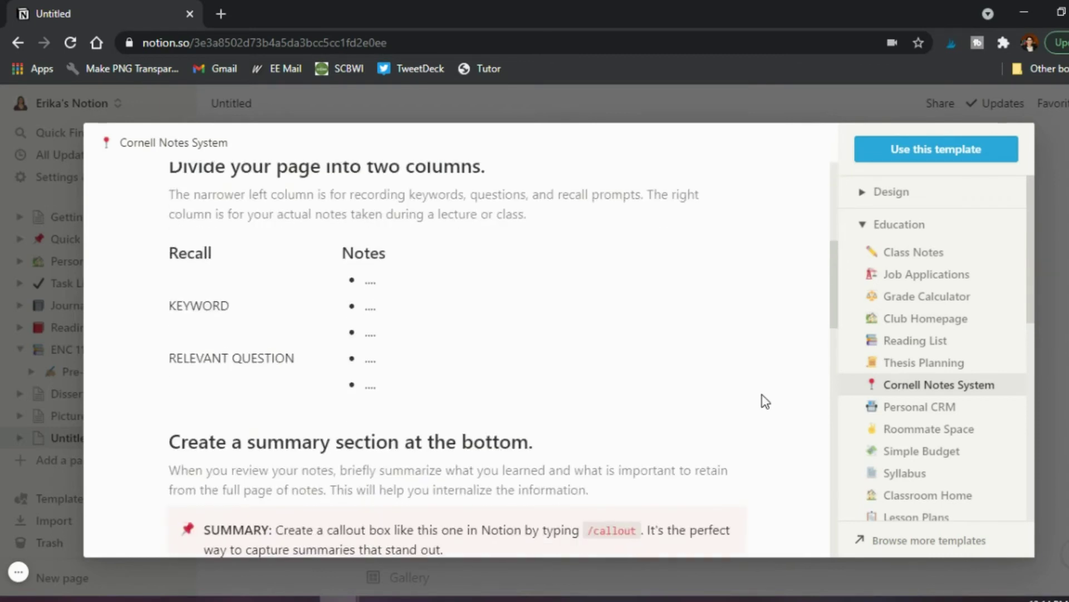
scroll(765, 400, up, 1)
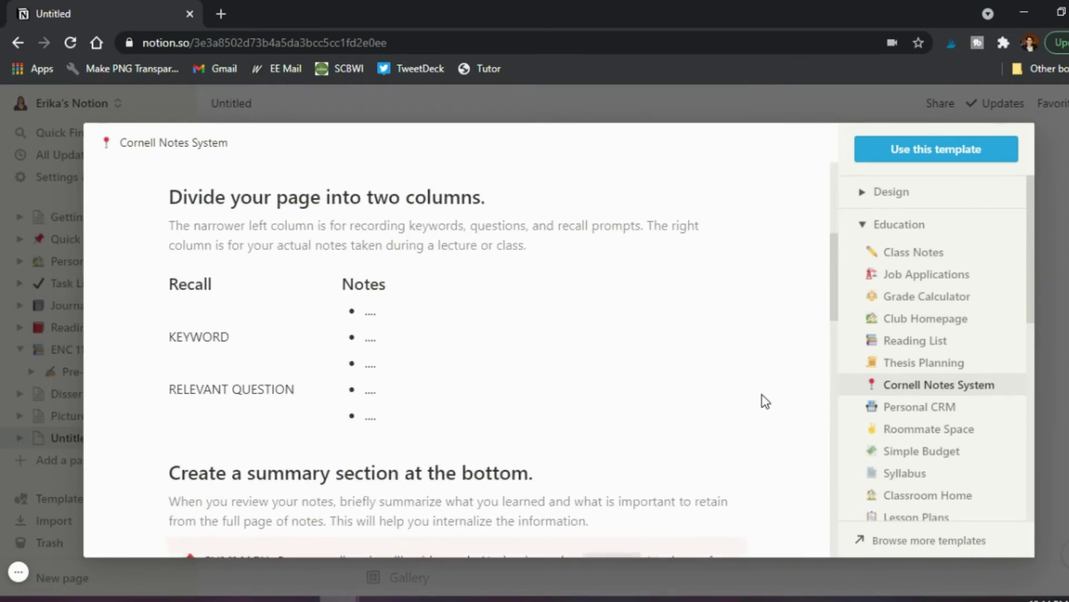
scroll(902, 390, down, 3)
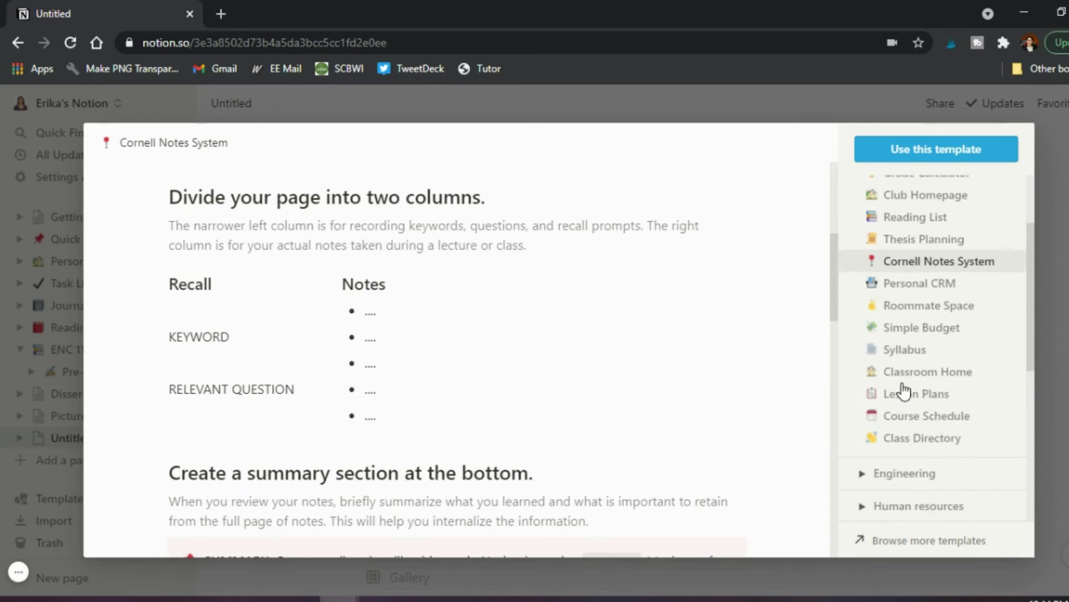
click(908, 395)
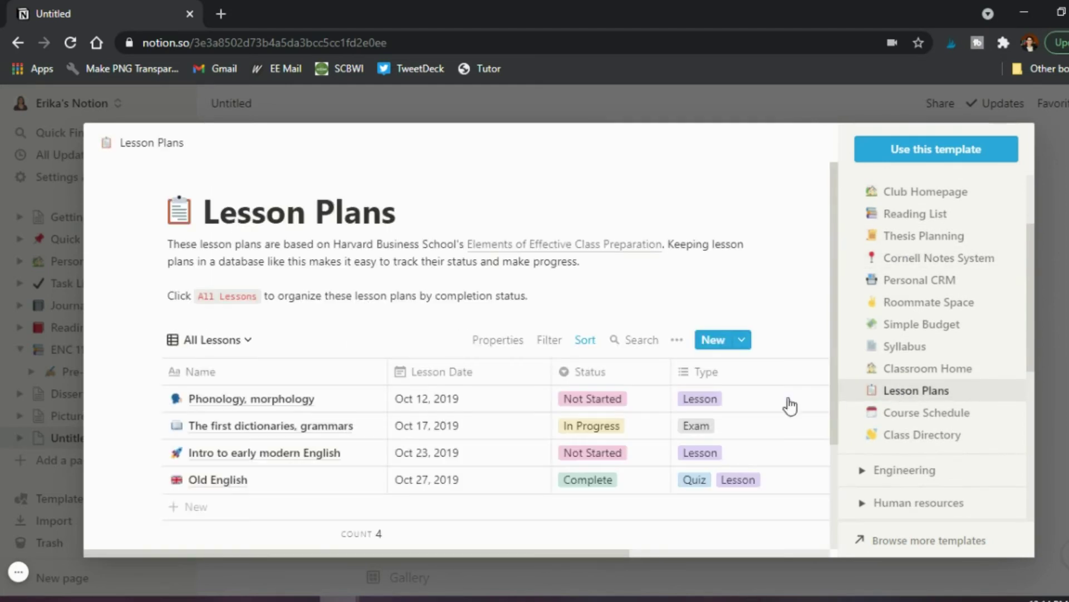
scroll(759, 403, down, 3)
scroll(760, 407, up, 3)
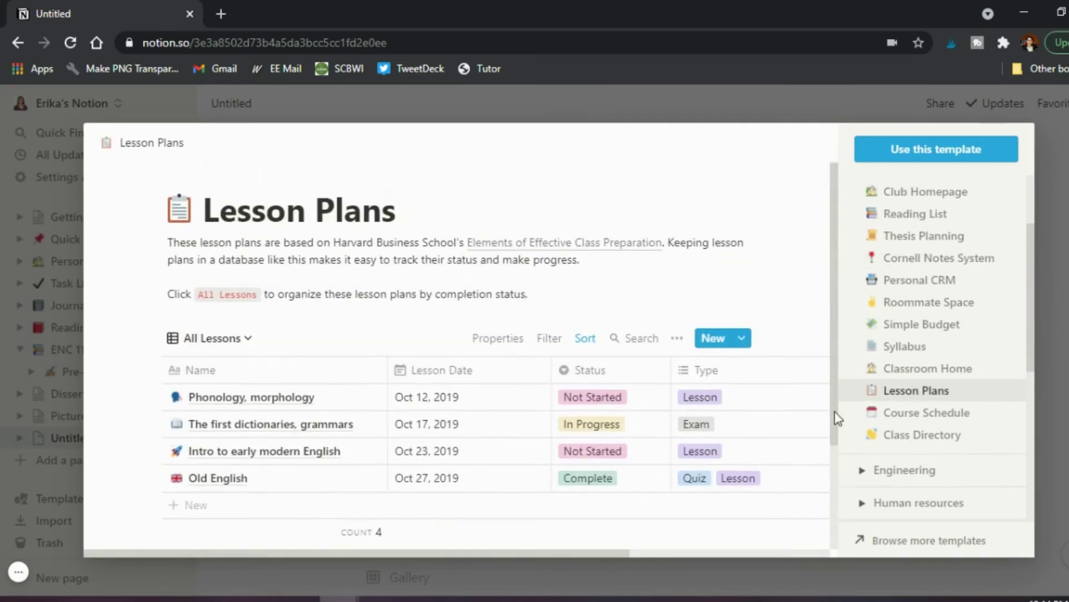
scroll(914, 417, down, 3)
Preview the Personal category's Job Applications template, then close the template gallery.
click(910, 415)
scroll(911, 422, down, 5)
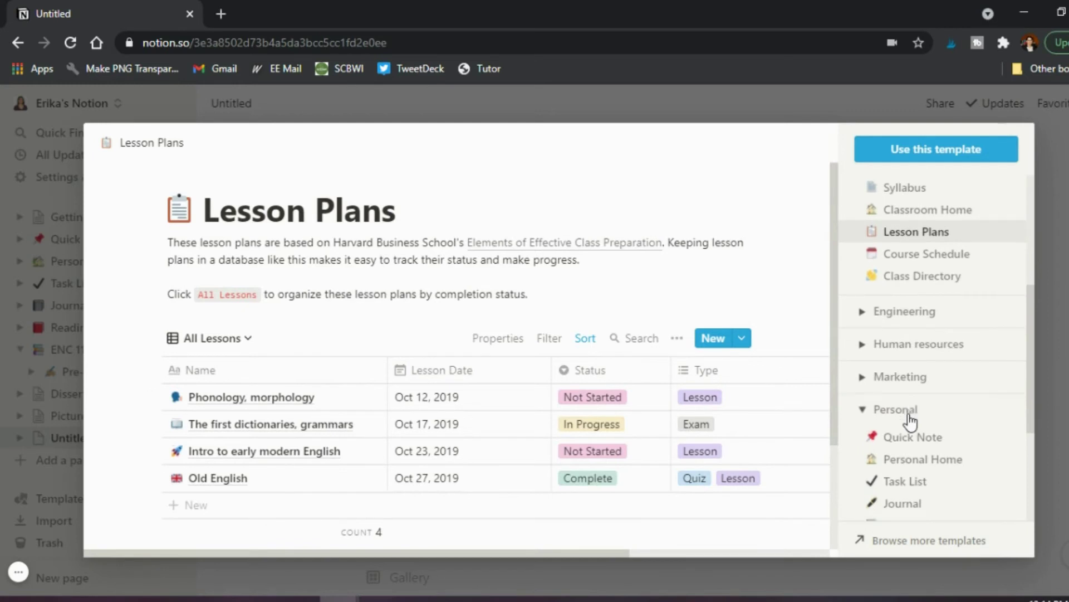
scroll(911, 422, down, 2)
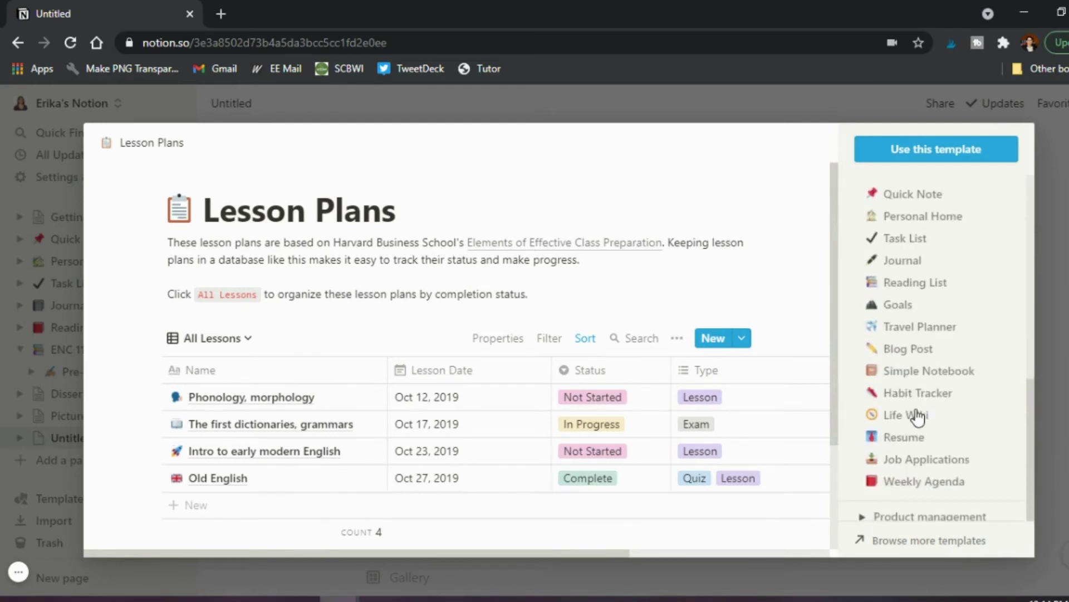
click(896, 462)
scroll(761, 418, down, 5)
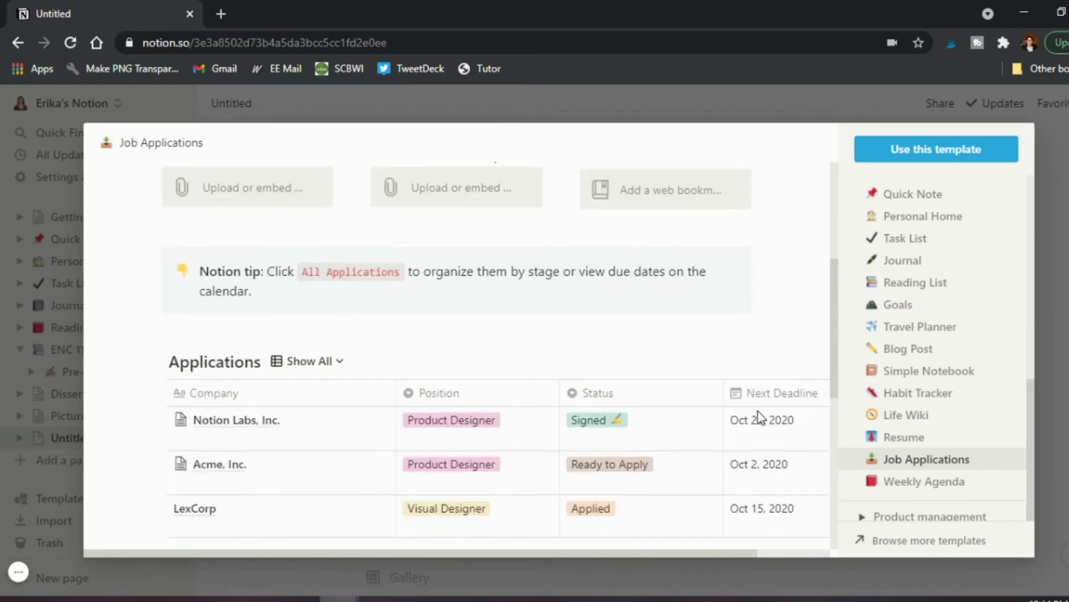
scroll(760, 417, up, 5)
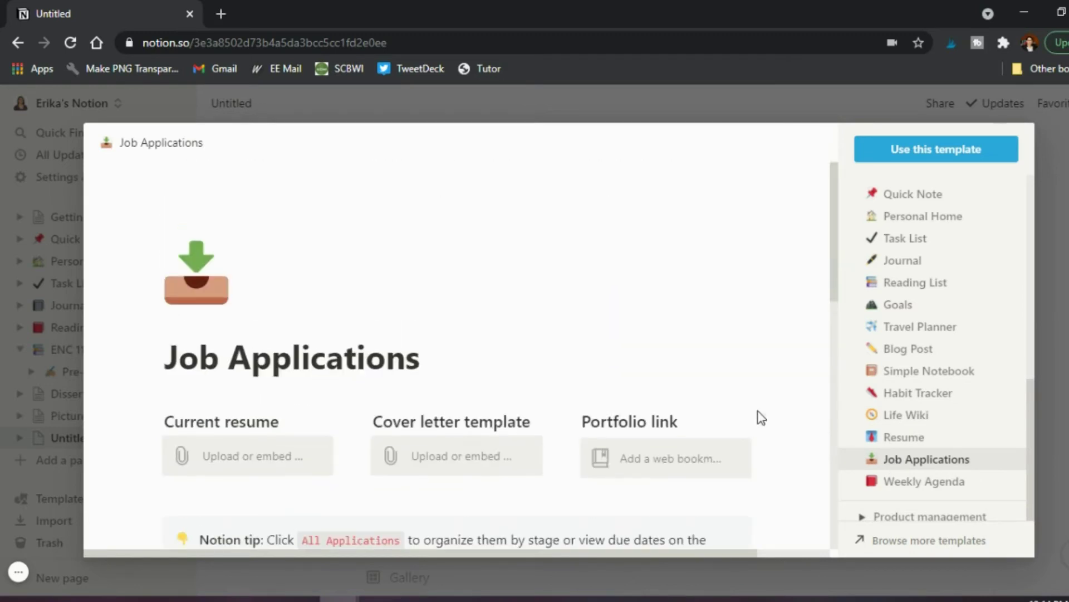
click(1052, 306)
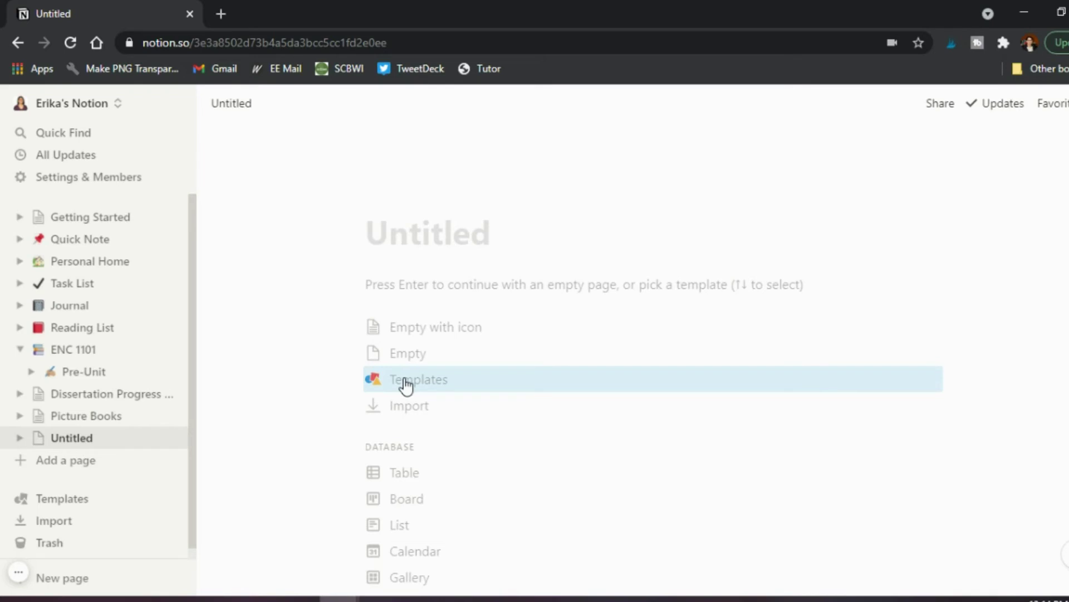
scroll(405, 385, down, 3)
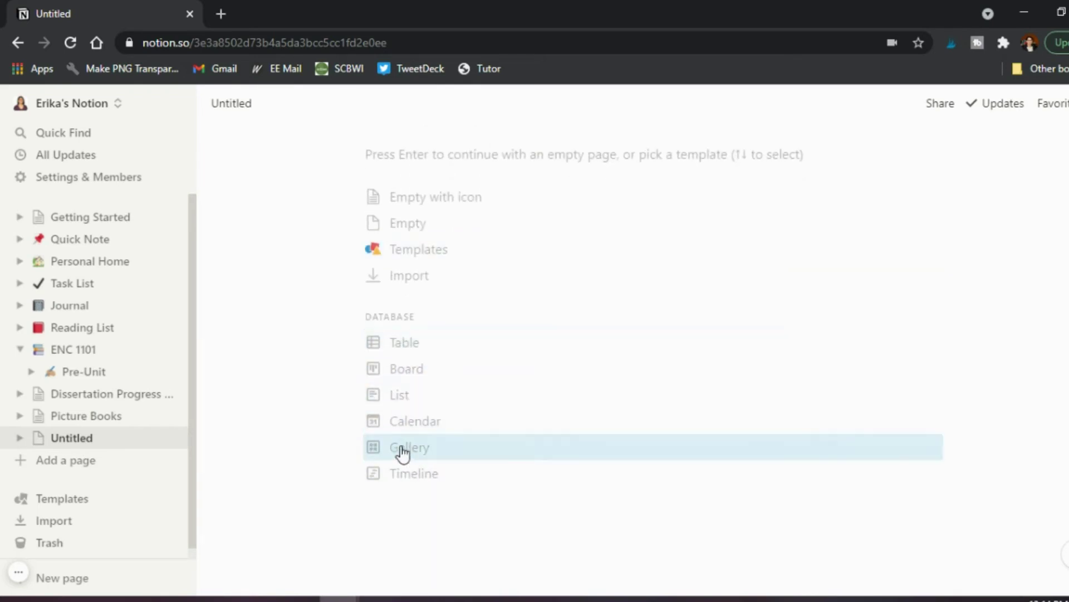
scroll(403, 475, up, 2)
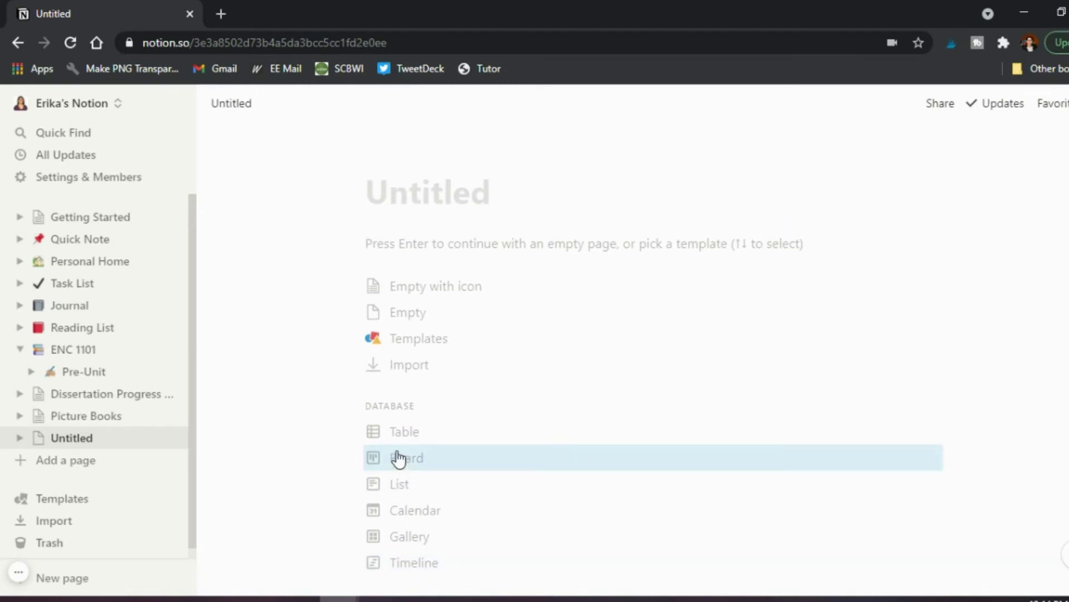
Open Dissertation Progress Tracker and create an 'Editing' tag on Chapter 1, then remove it again.
click(132, 397)
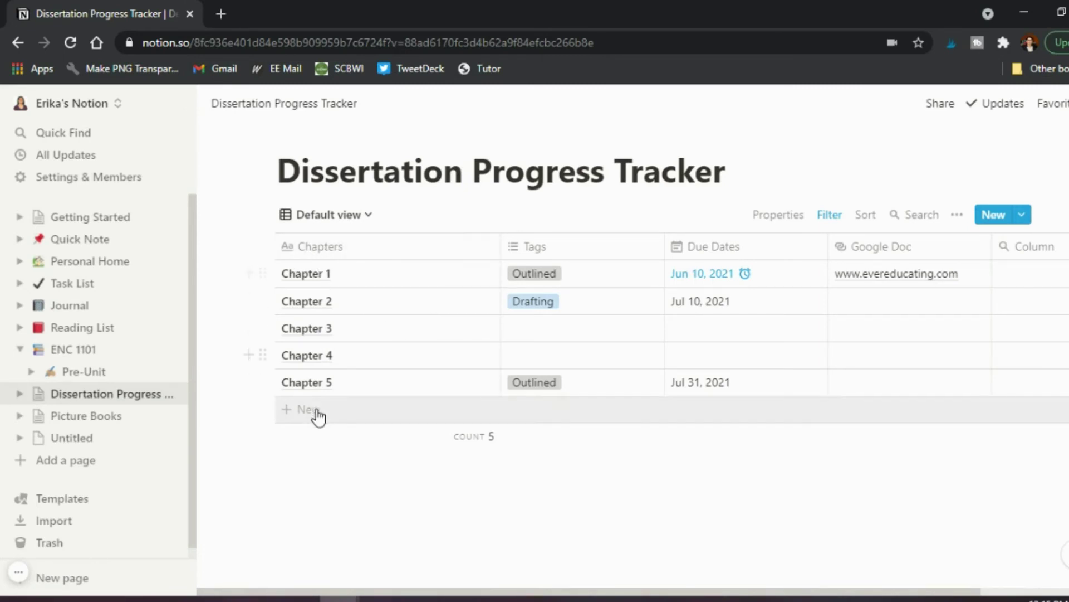
click(587, 273)
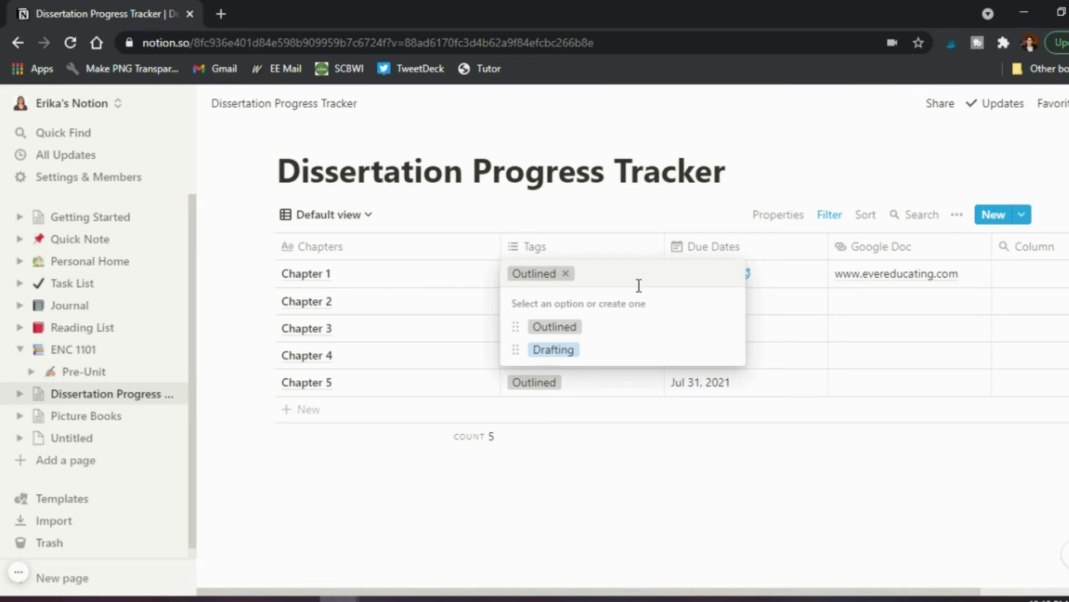
text(Editing)
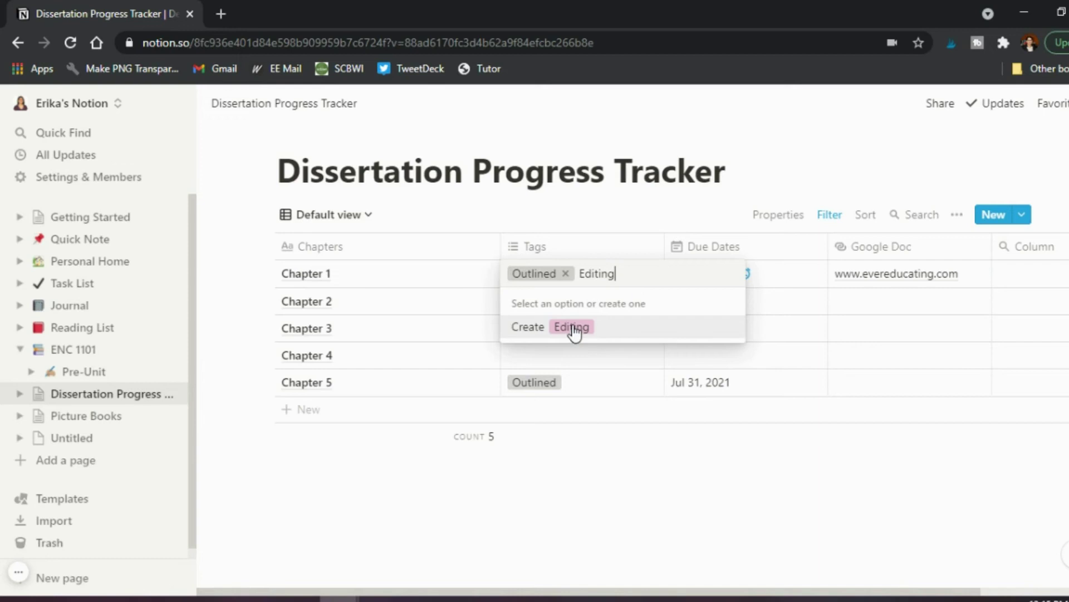
click(573, 327)
click(630, 274)
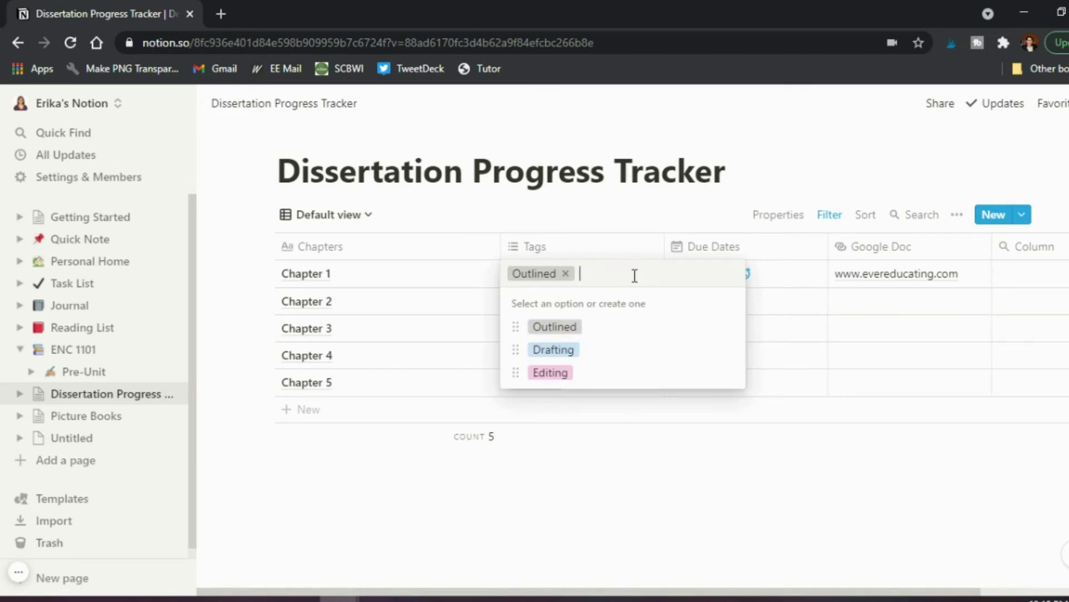
click(556, 450)
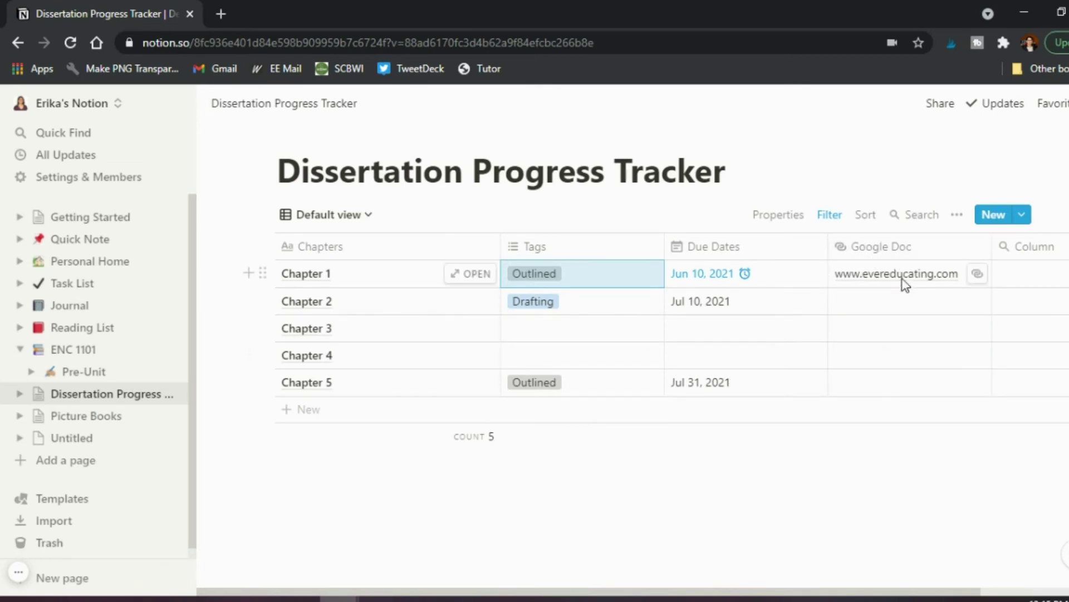
scroll(1031, 371, right, 4)
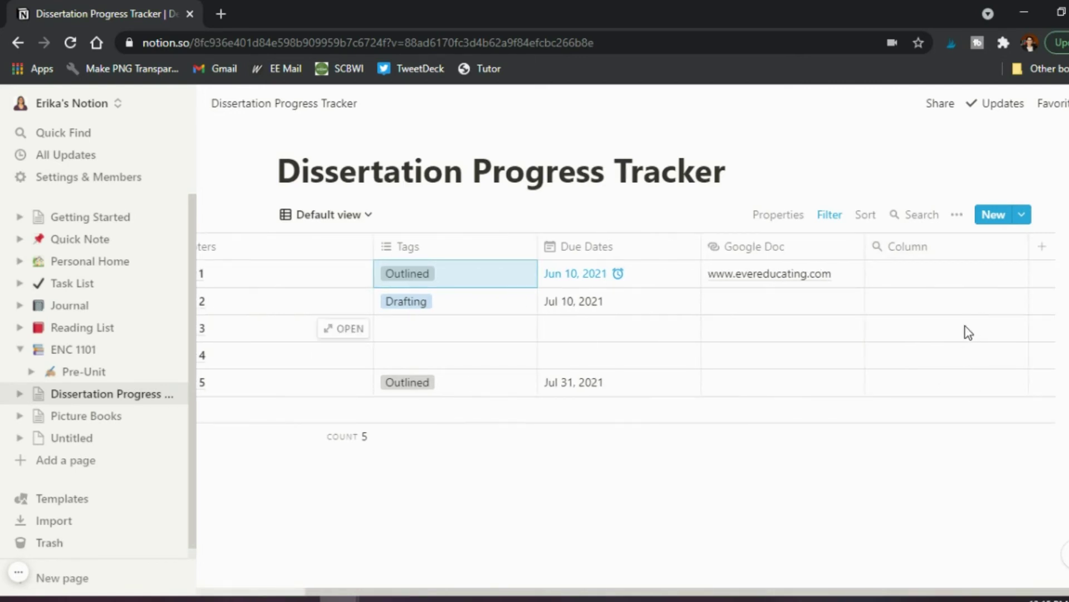
scroll(835, 359, left, 4)
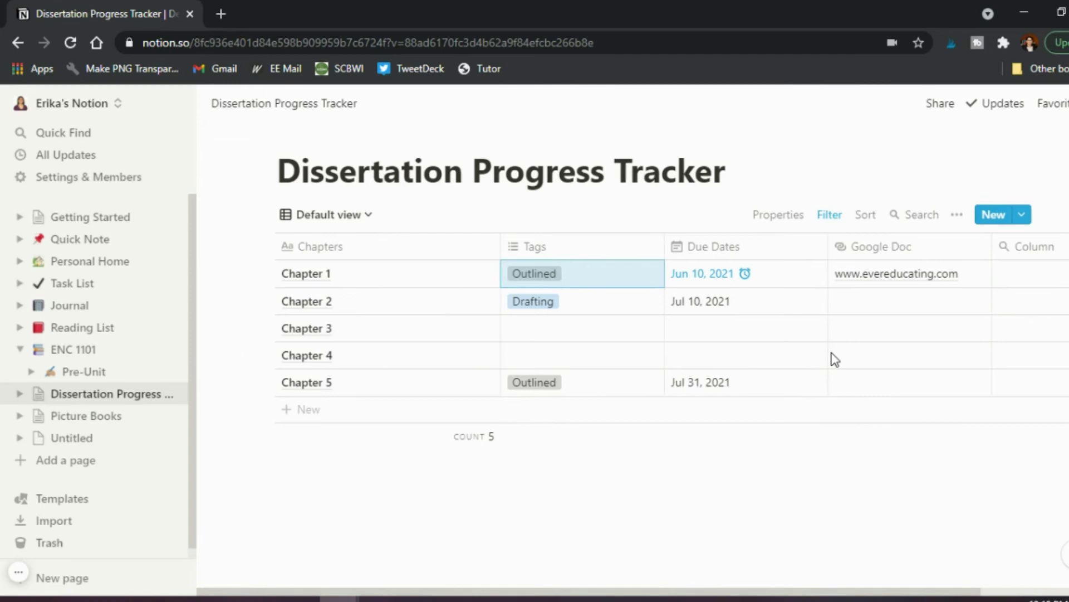
Switch the tracker to Gallery view, then briefly open and close the Chapter 1 card preview.
click(354, 222)
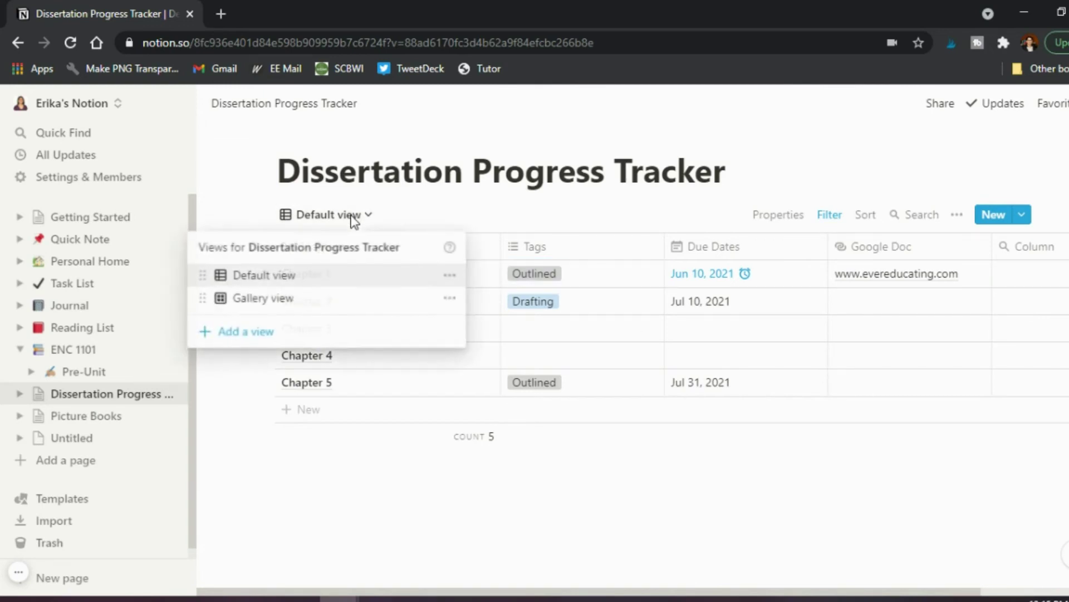
click(293, 309)
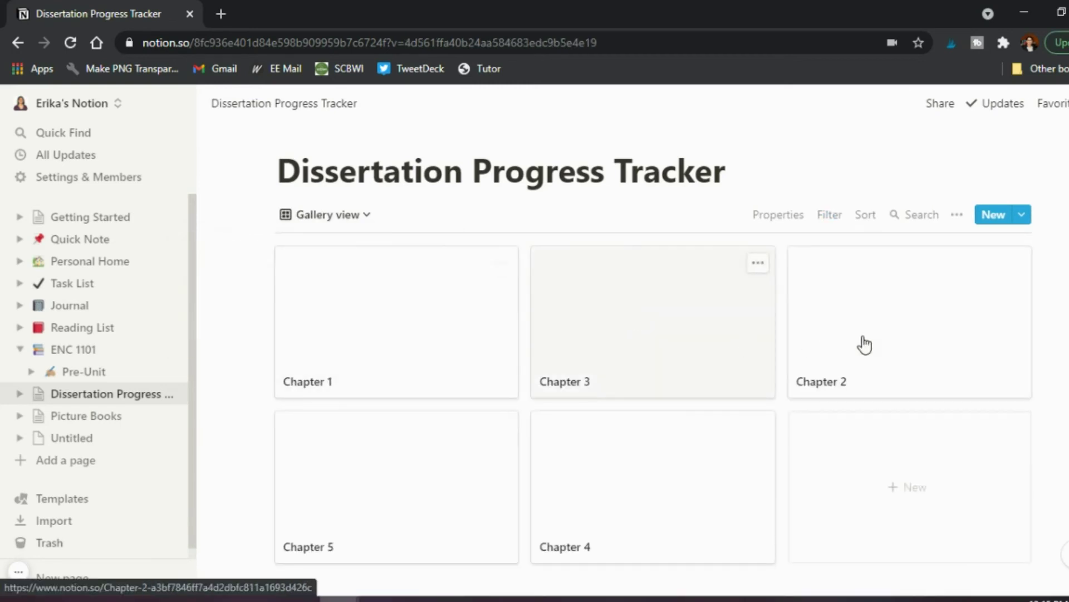
click(378, 306)
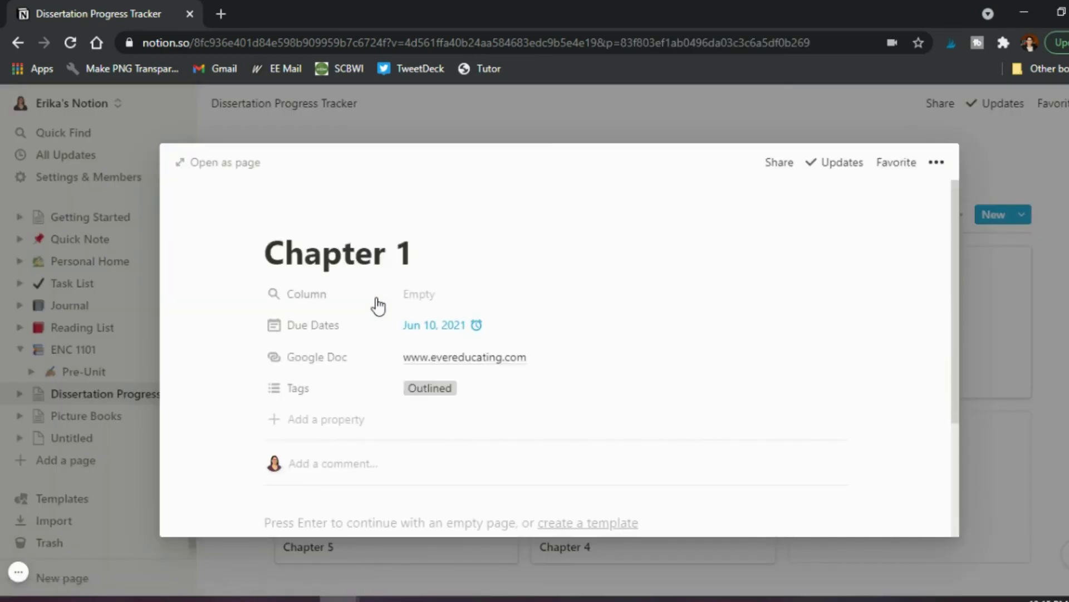
scroll(378, 306, down, 1)
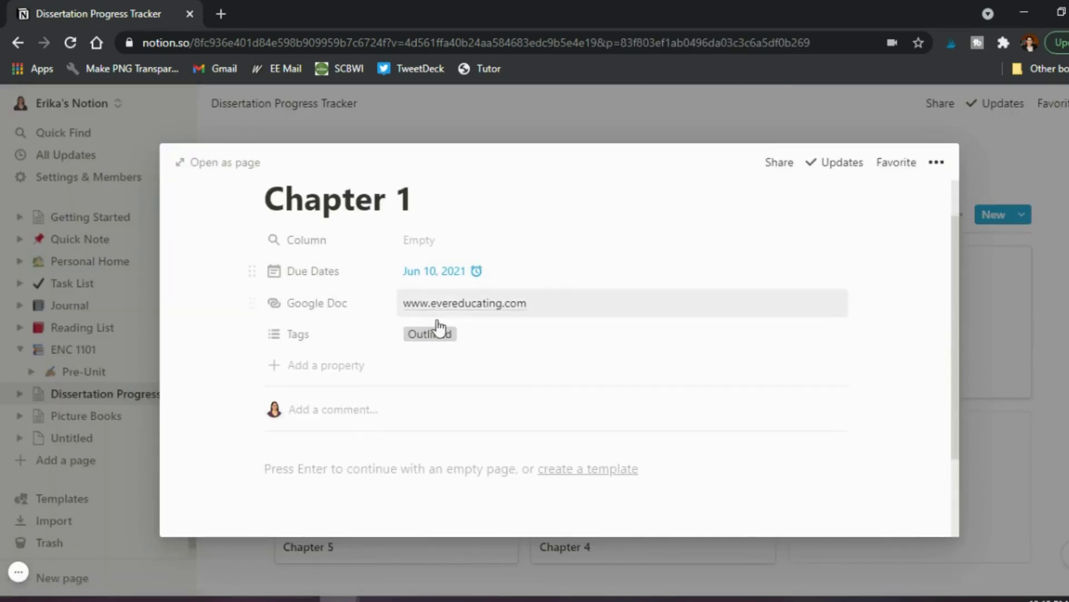
click(342, 479)
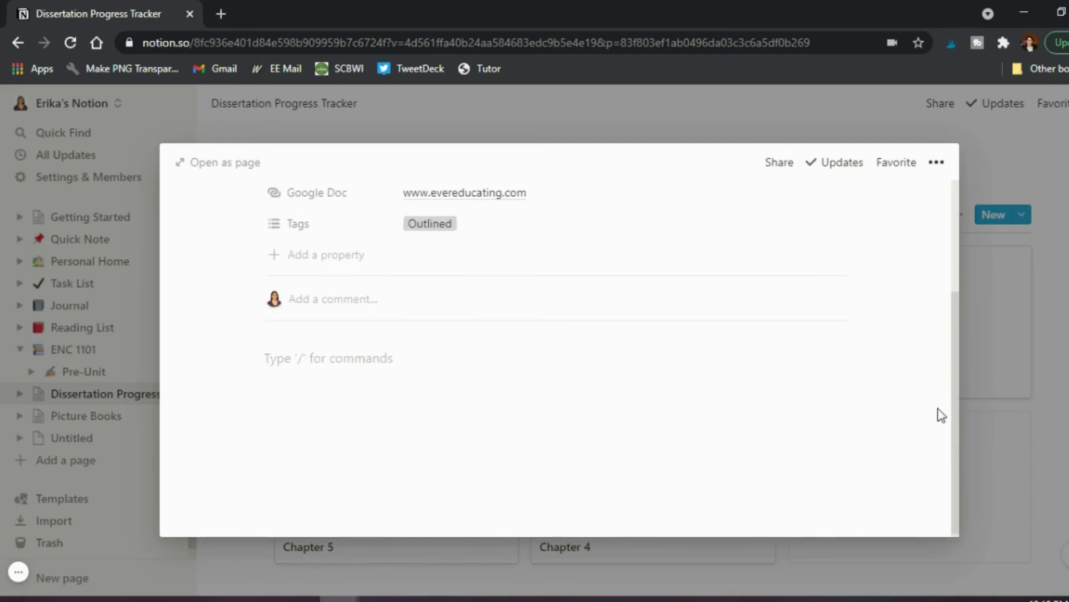
click(997, 345)
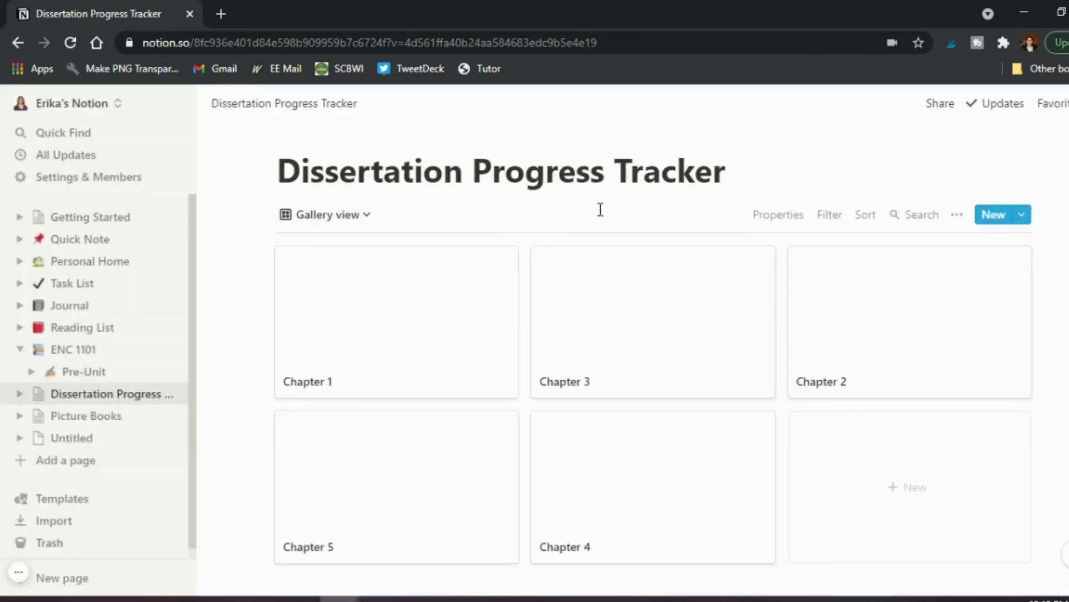
Add a new Calendar view to the Dissertation Progress Tracker.
click(363, 215)
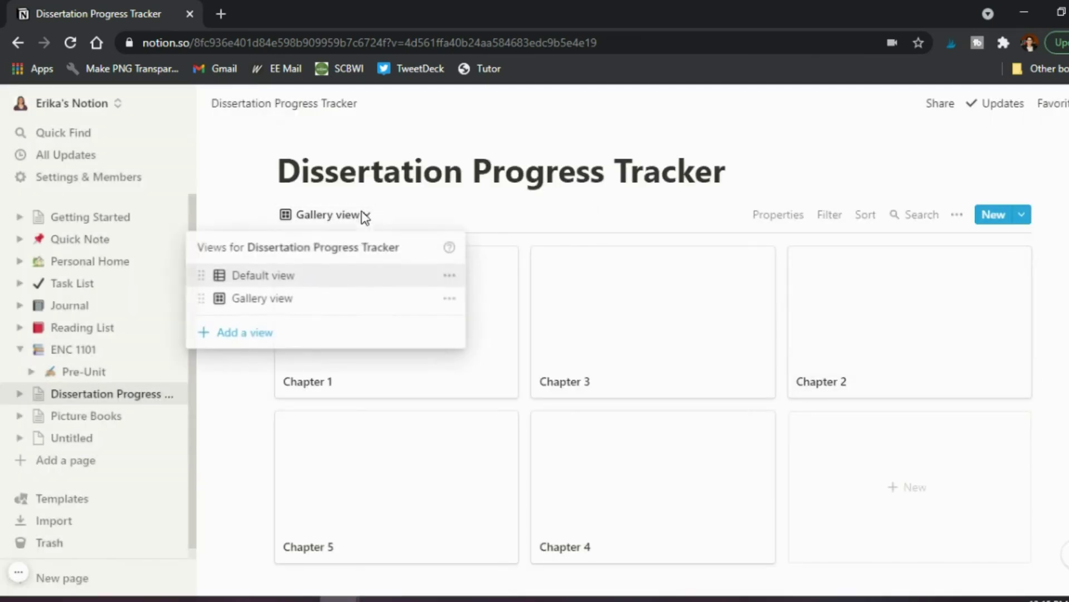
click(250, 332)
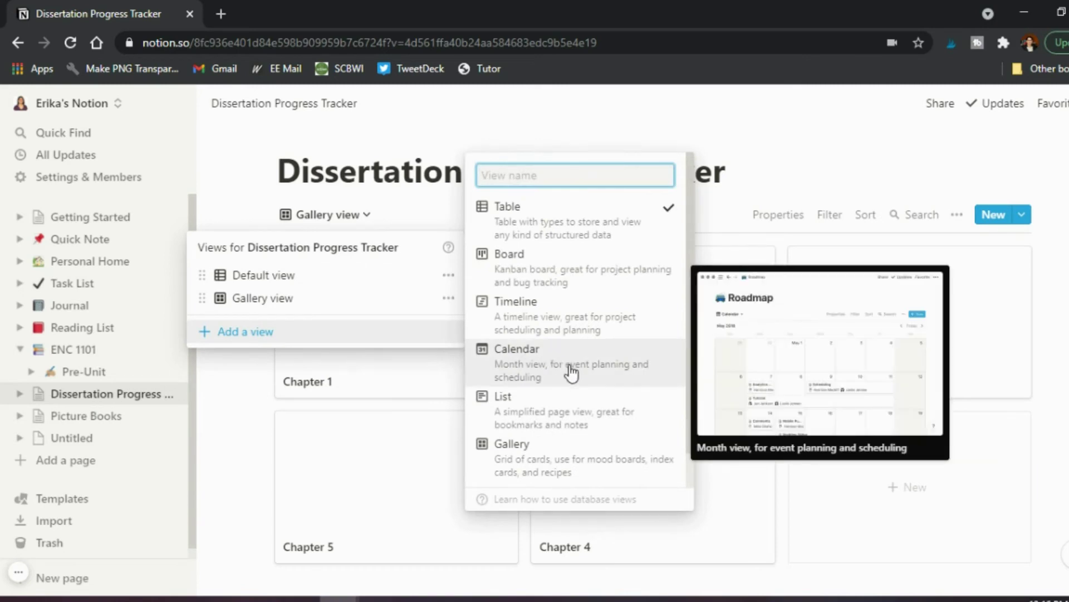
scroll(571, 367, down, 1)
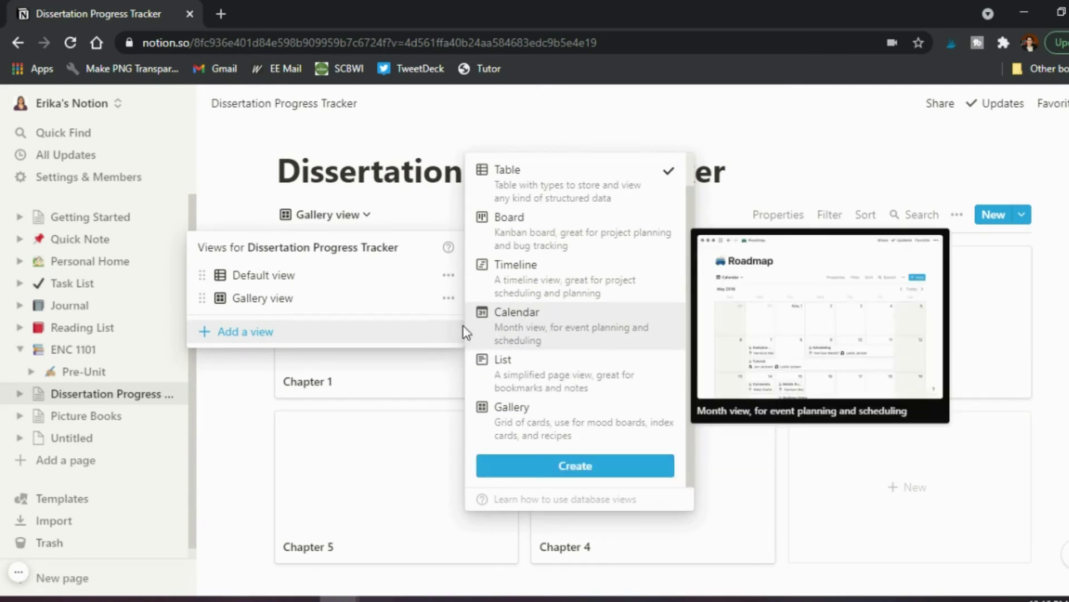
click(559, 334)
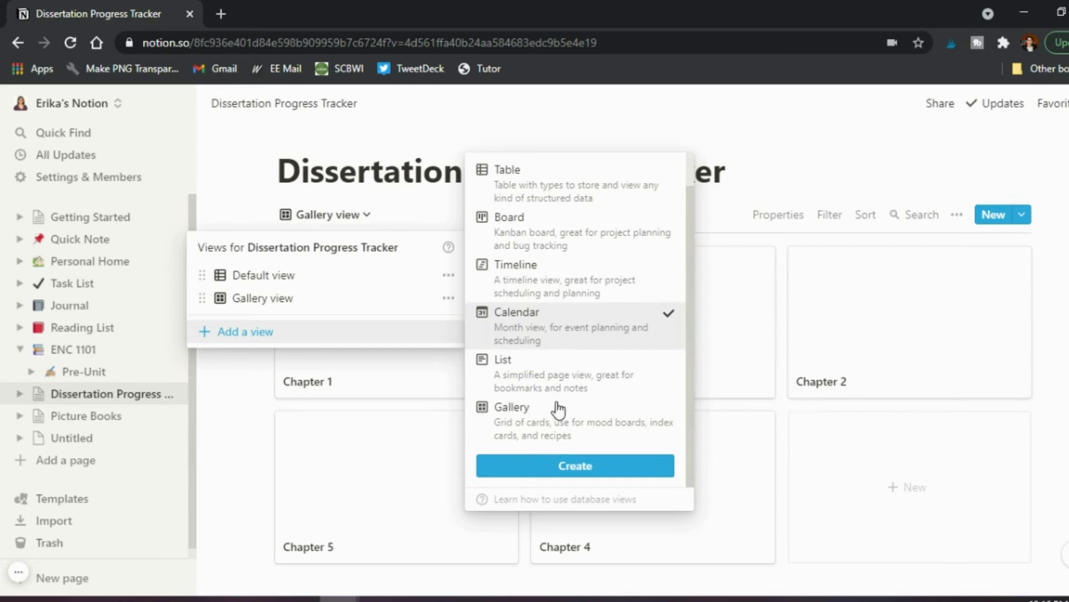
click(565, 478)
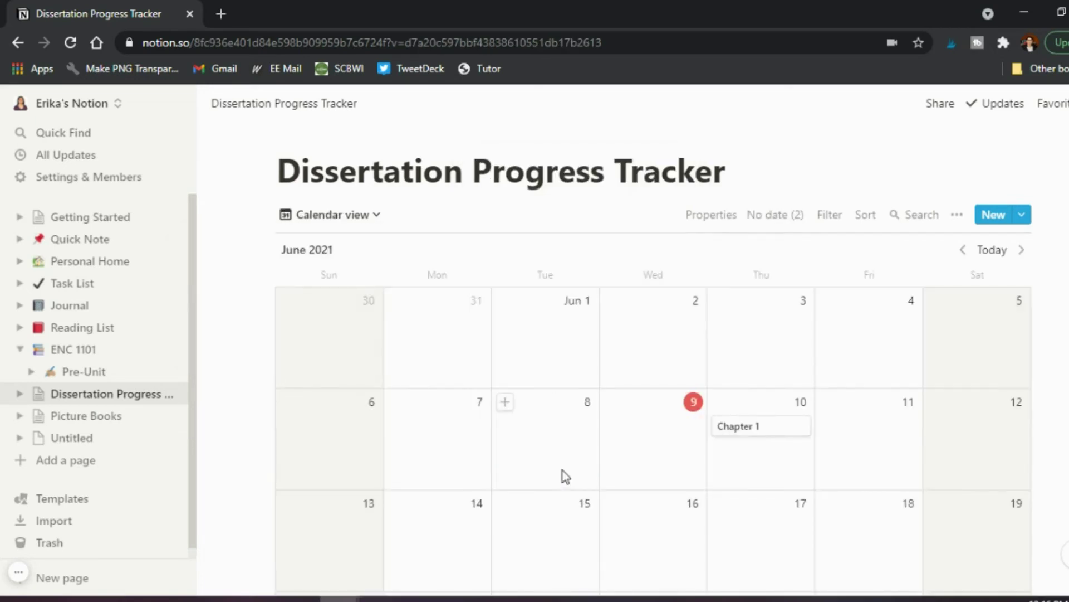
scroll(746, 390, down, 1)
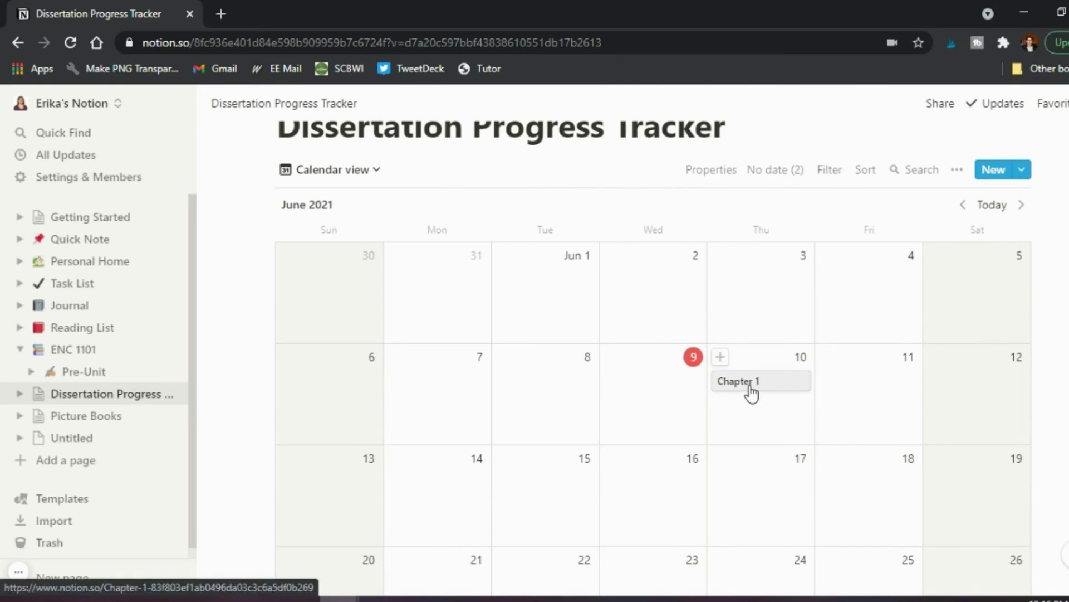
scroll(750, 384, up, 1)
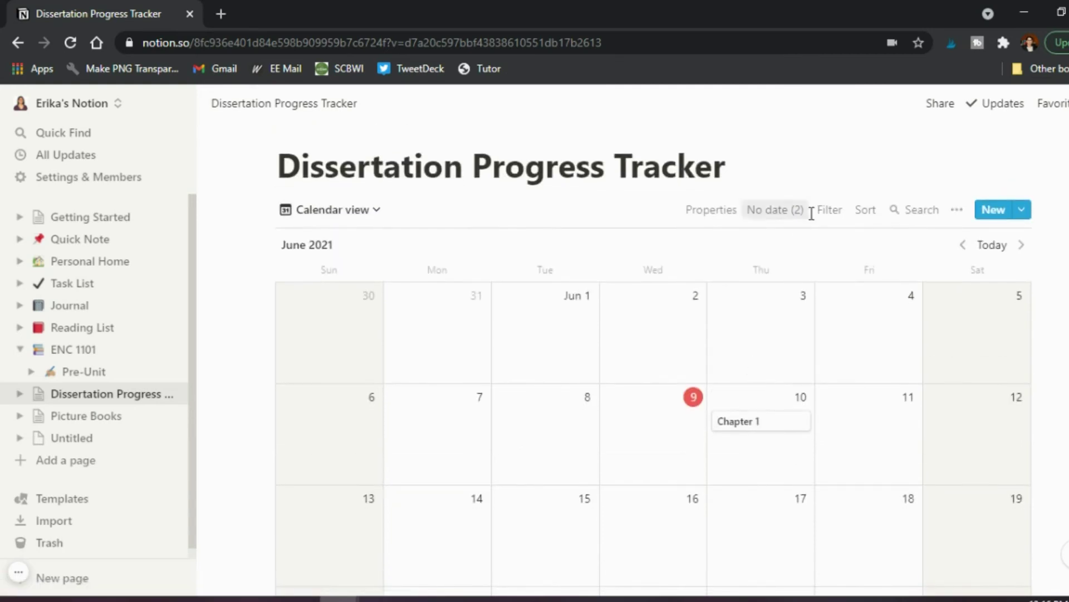
Show Due Dates and Tags on the calendar cards, leaving Google Doc hidden.
click(723, 217)
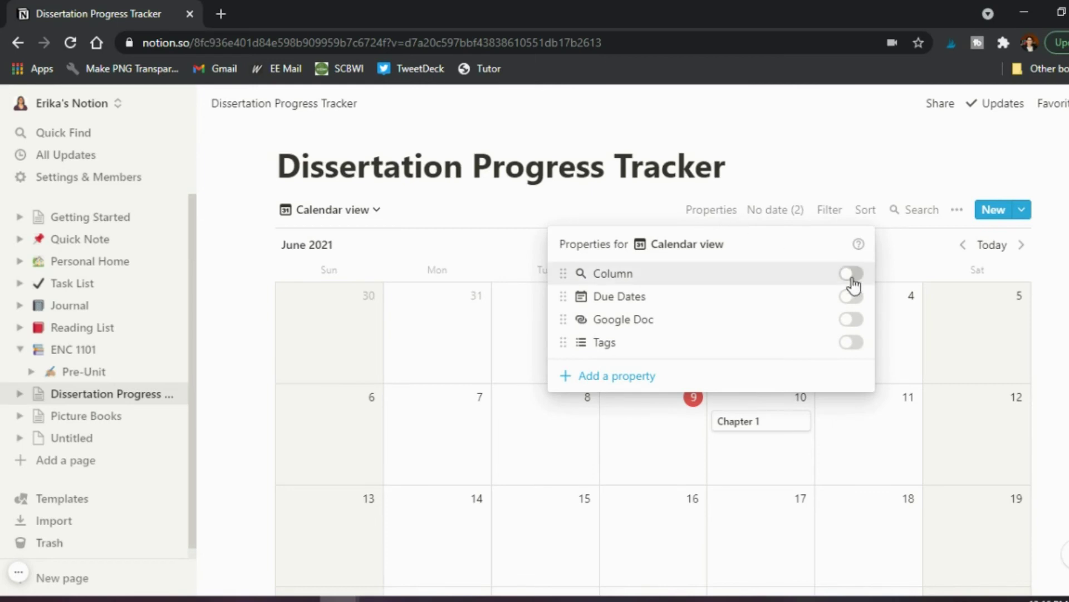
click(852, 300)
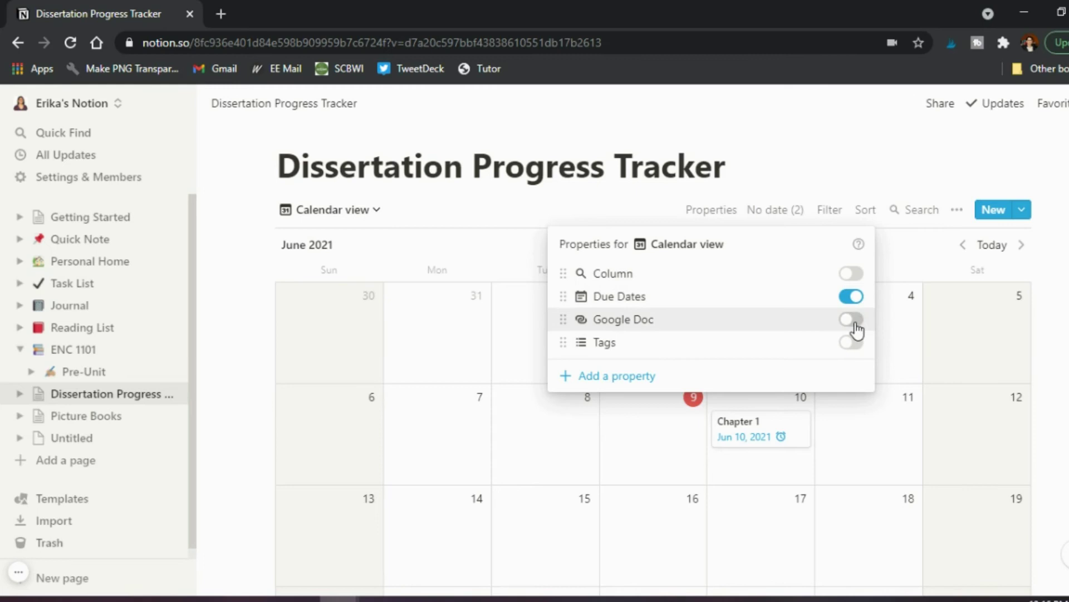
click(854, 322)
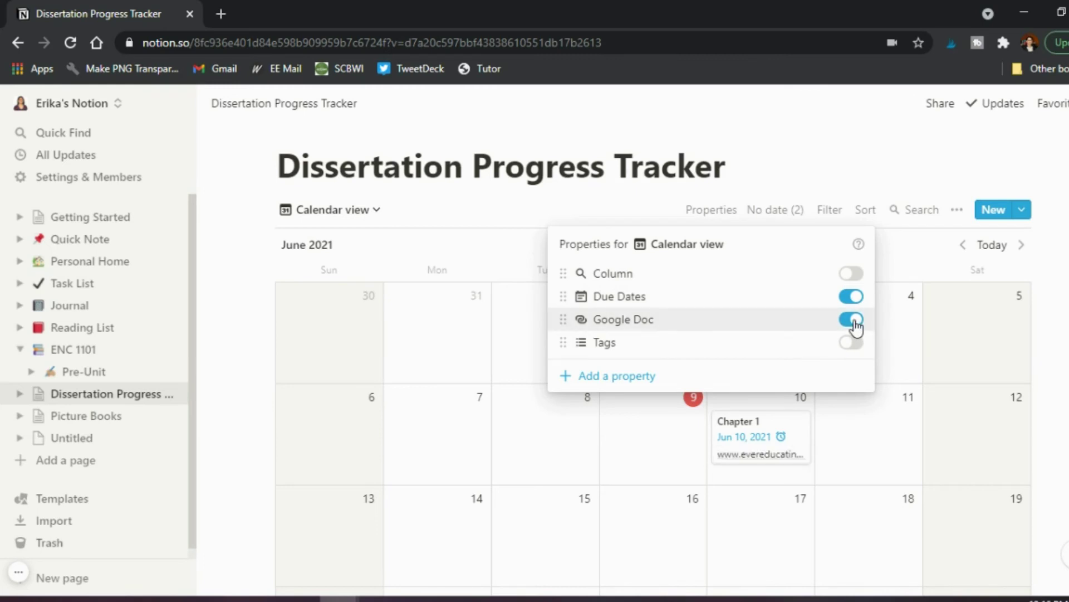
click(852, 341)
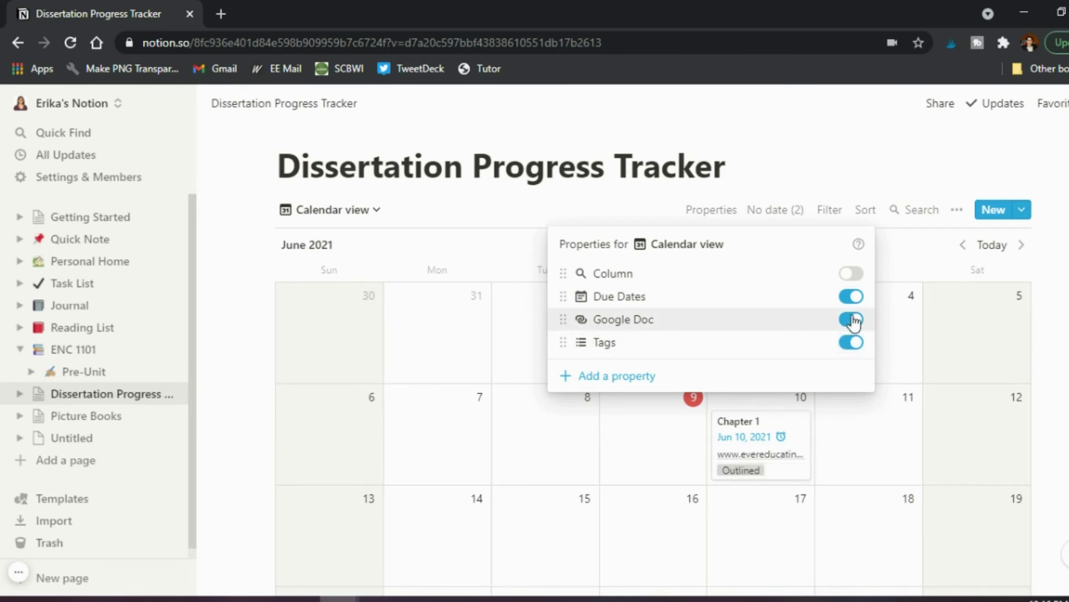
click(854, 321)
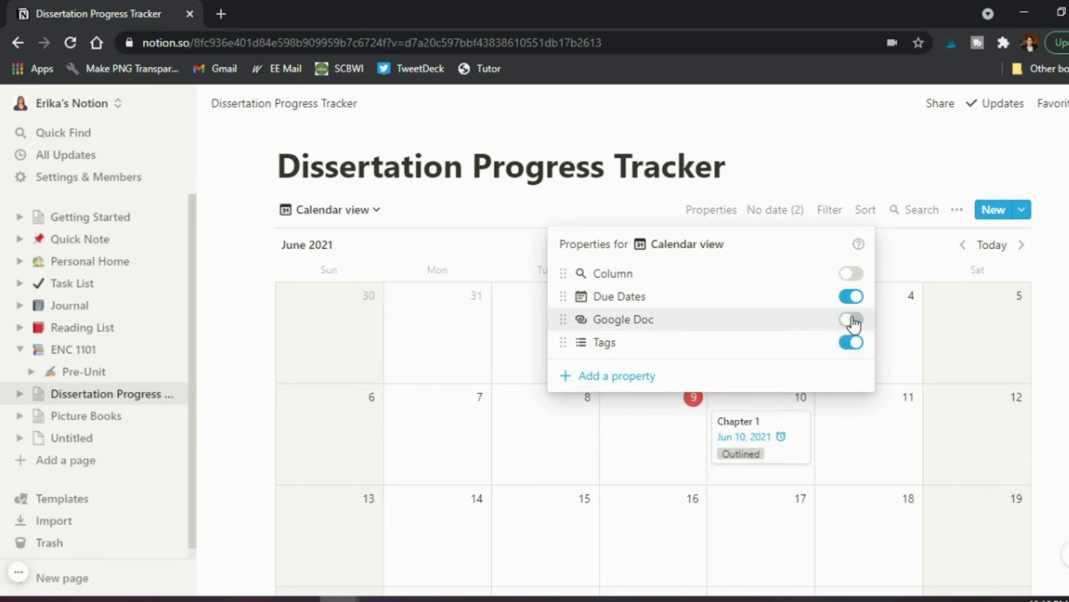
click(1061, 373)
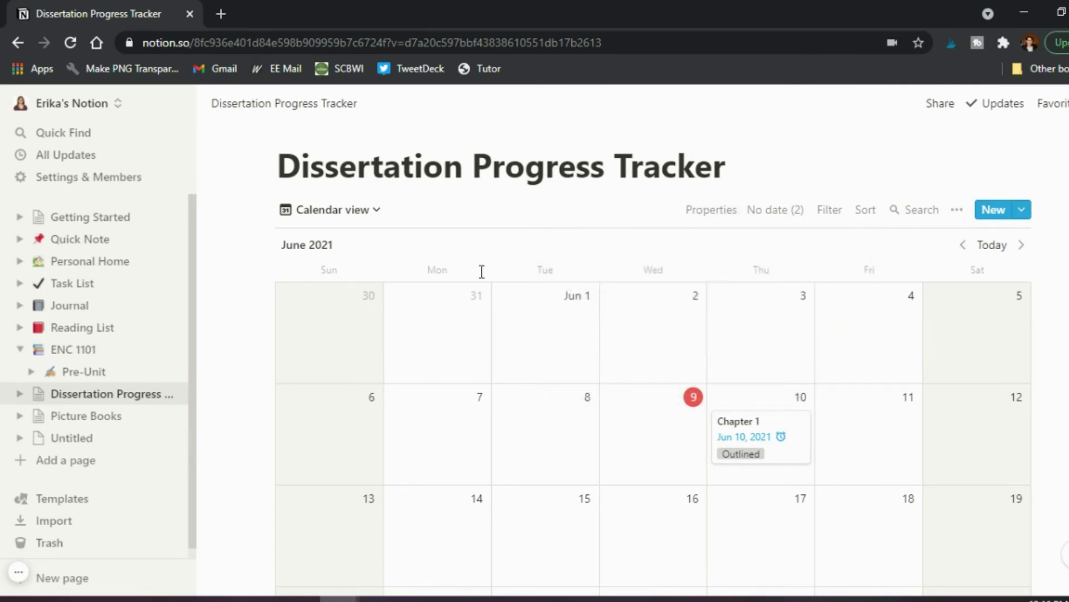
Delete the Calendar view from the tracker's views list.
click(379, 214)
click(455, 322)
scroll(473, 332, down, 1)
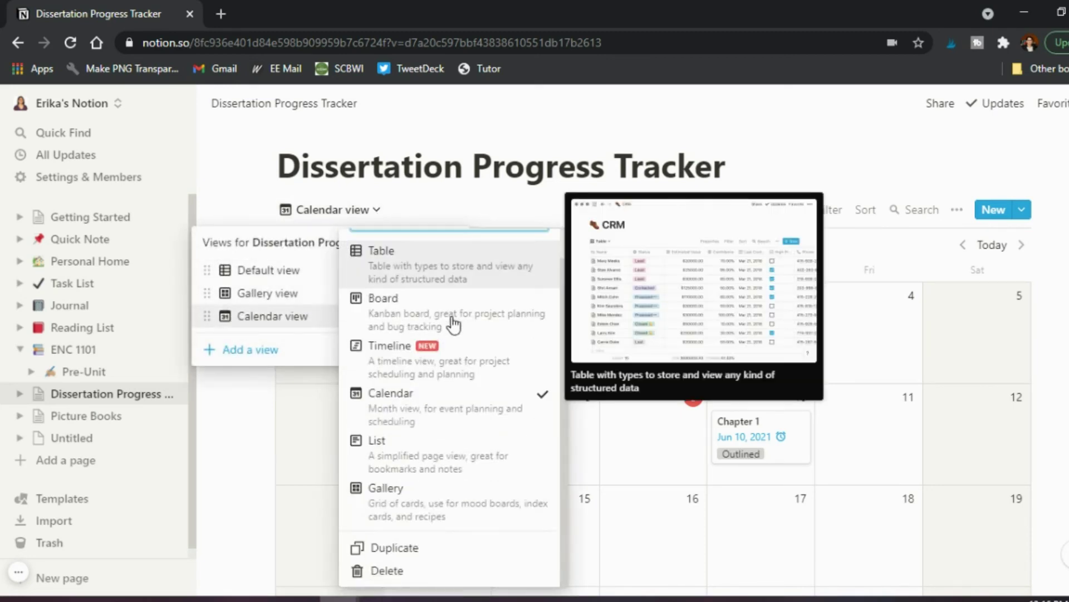
click(387, 571)
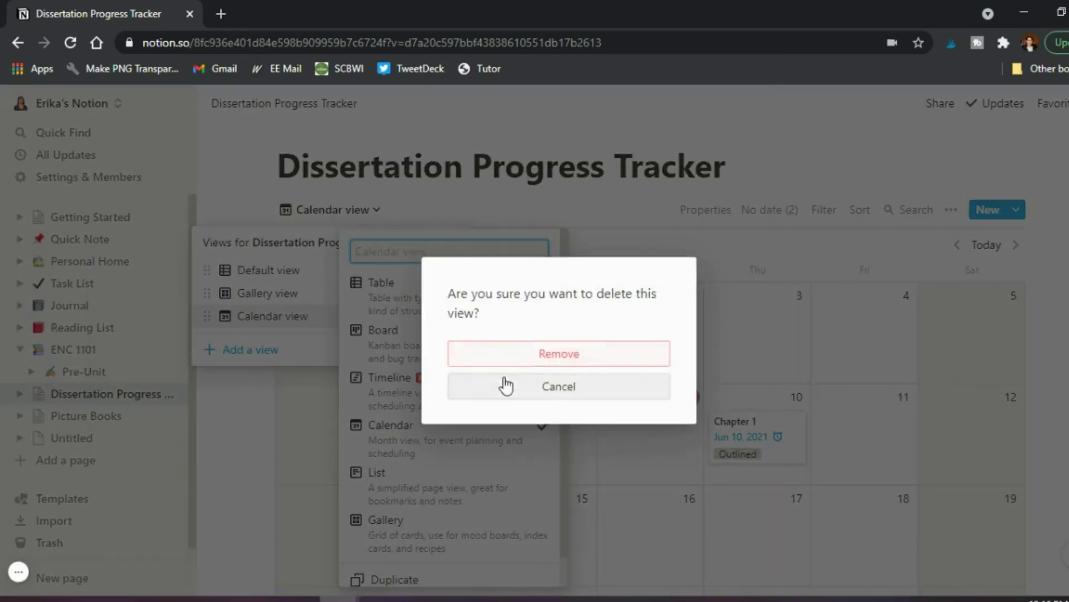
click(530, 359)
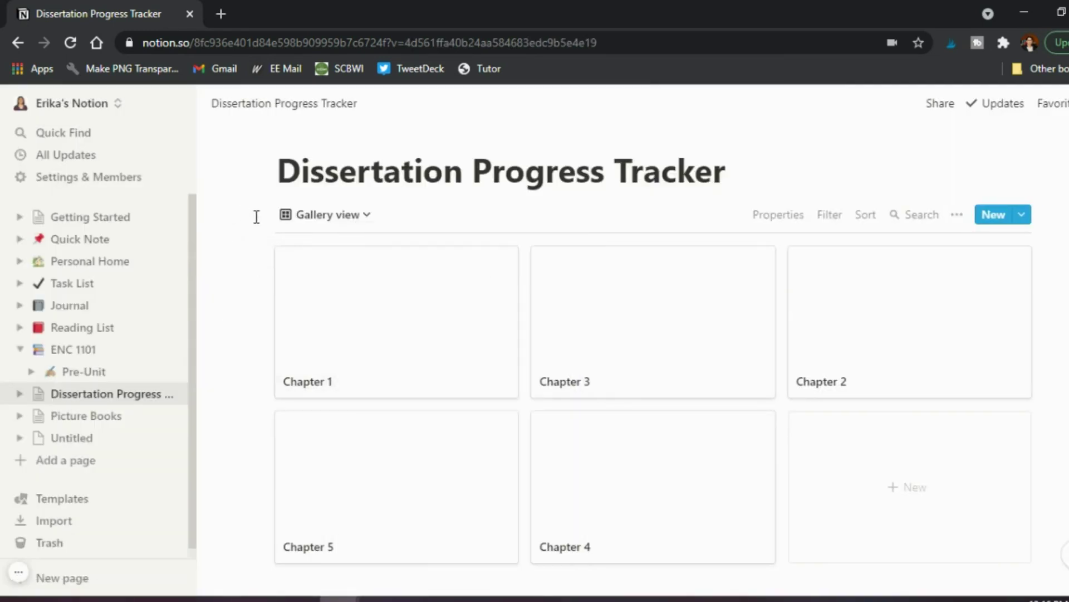
Start adding another view, then cancel, leaving the chapter-card gallery showing.
click(358, 215)
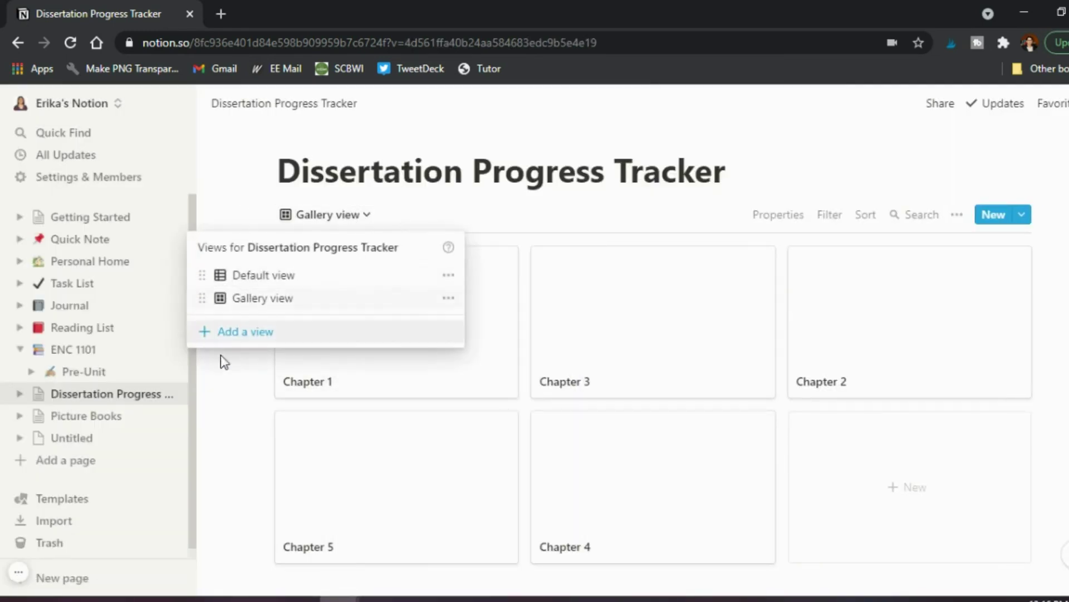
click(233, 333)
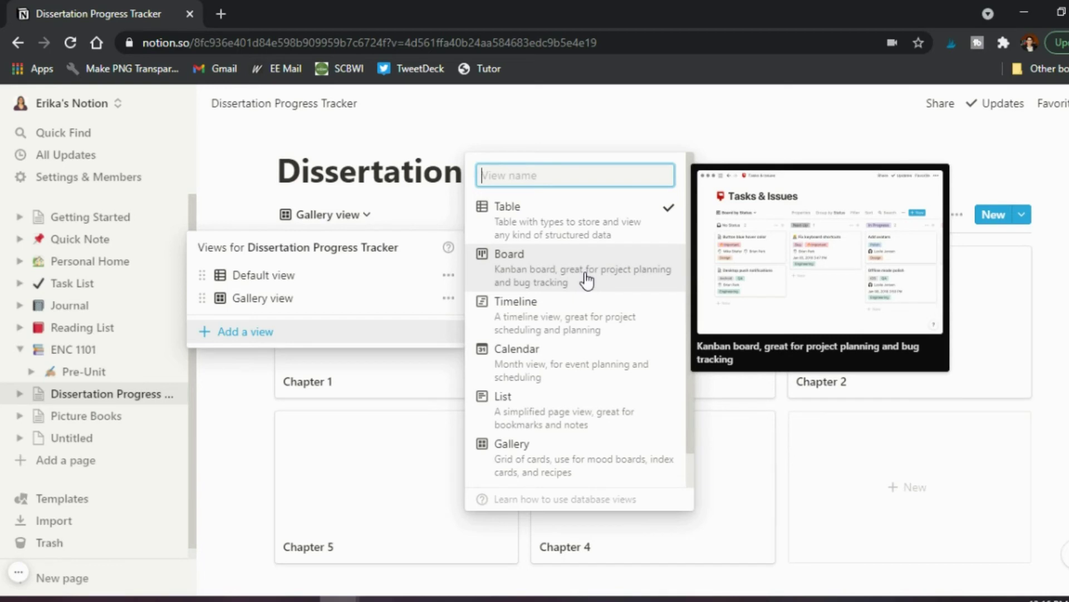
scroll(587, 280, down, 2)
scroll(587, 280, up, 2)
click(959, 310)
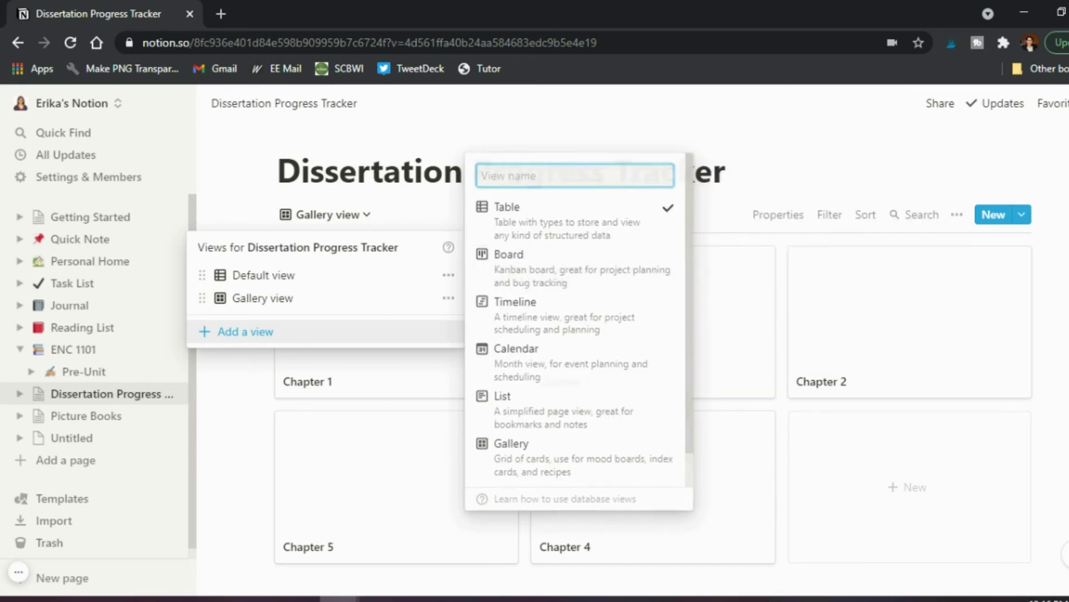
Switch the tracker to its Default view table, then go to the Picture Books gallery.
click(306, 280)
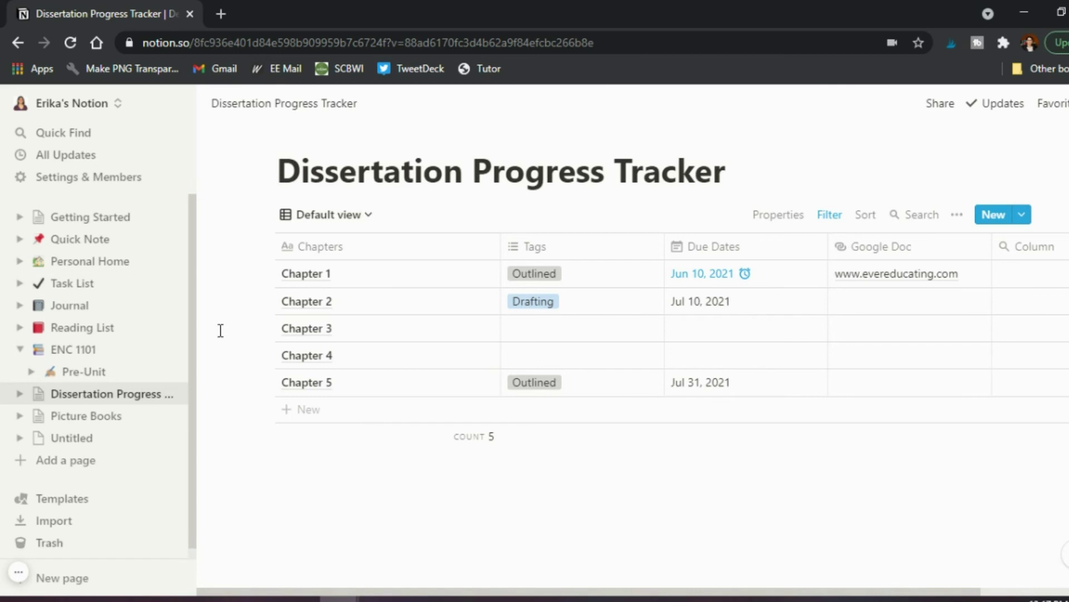
click(85, 422)
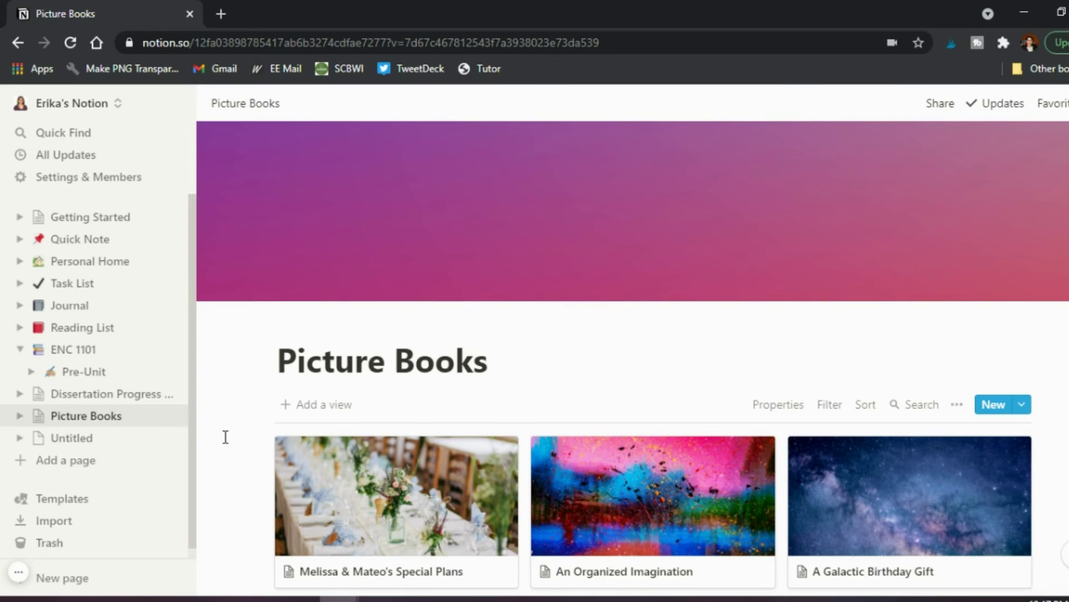
scroll(225, 437, down, 2)
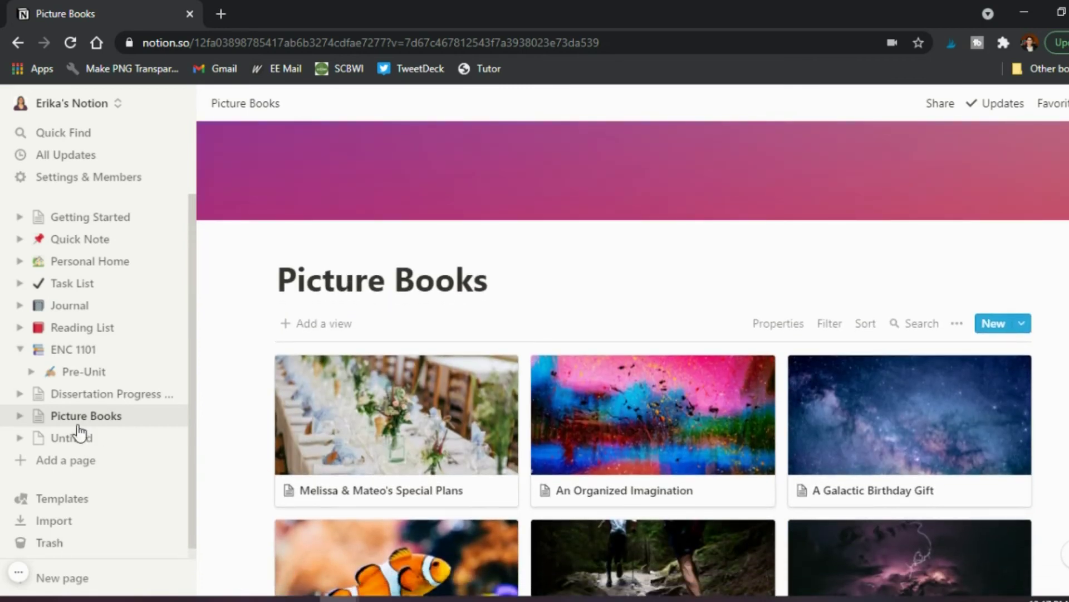
scroll(233, 386, down, 2)
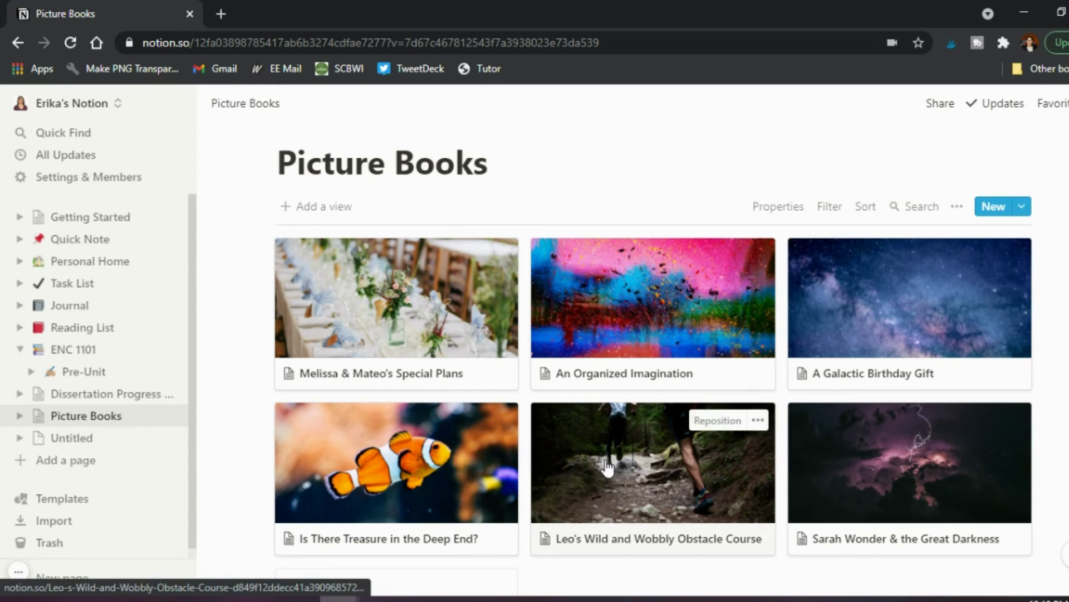
drag(612, 478, 539, 350)
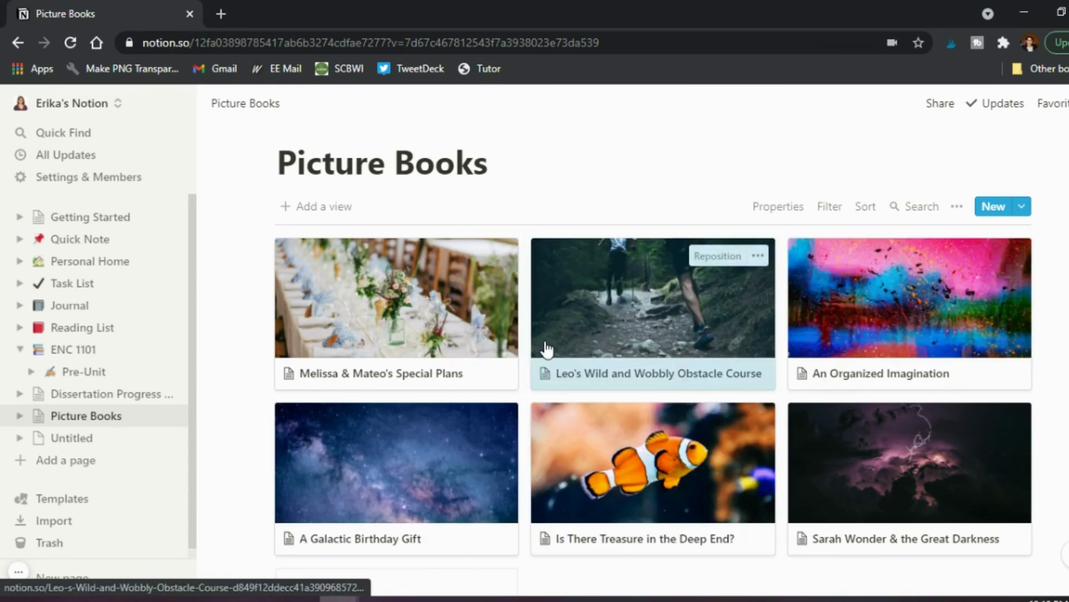
drag(672, 322, 549, 479)
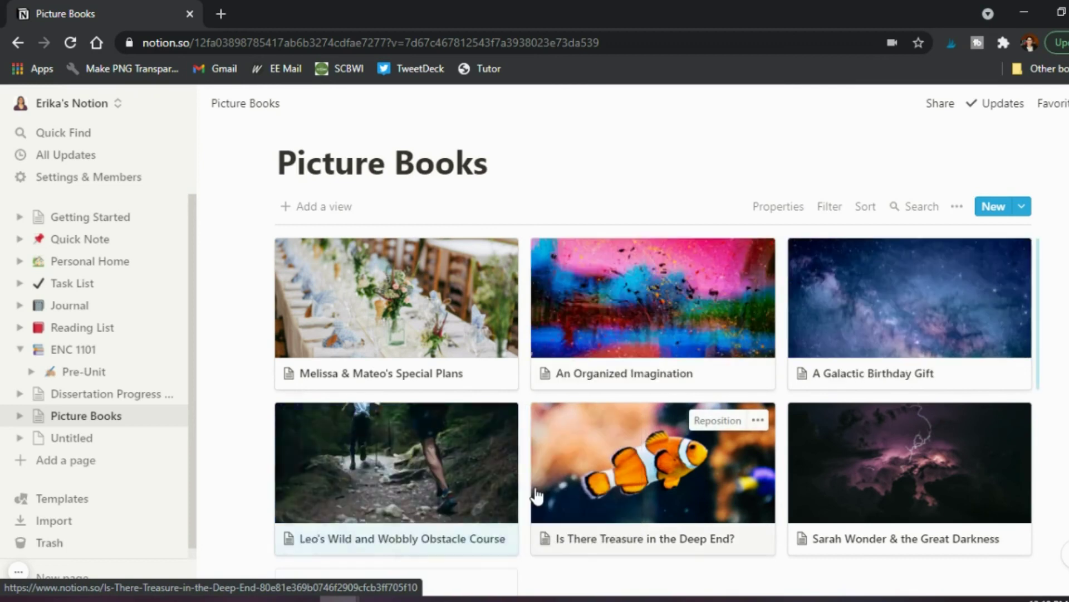
drag(461, 483, 746, 485)
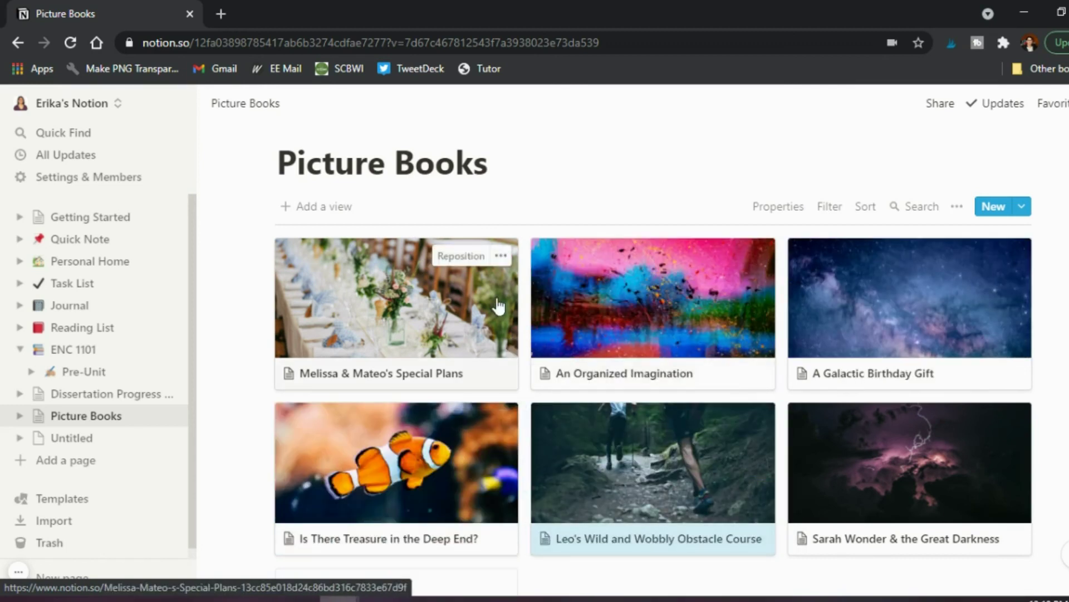
Preview Melissa & Mateo's Special Plans, expand it to full page, then return to Picture Books.
click(373, 307)
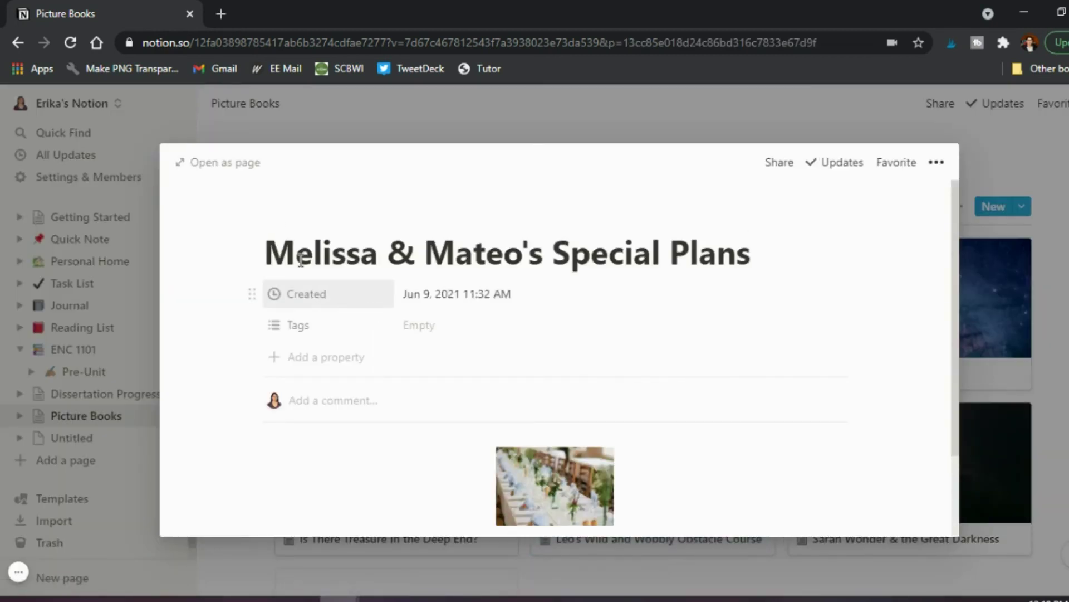
scroll(290, 421, down, 2)
scroll(290, 420, up, 2)
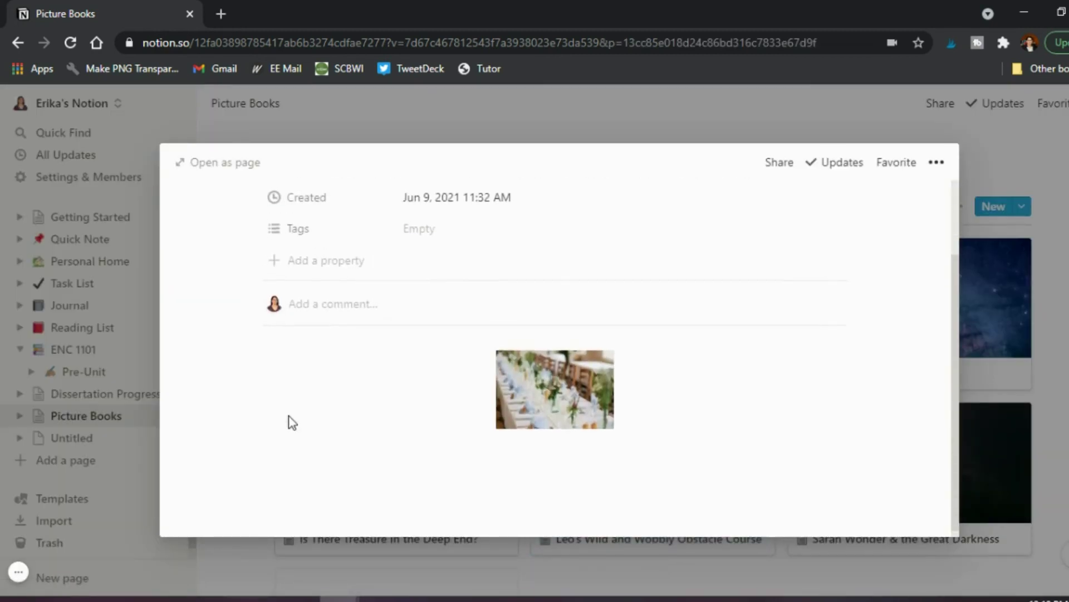
click(231, 162)
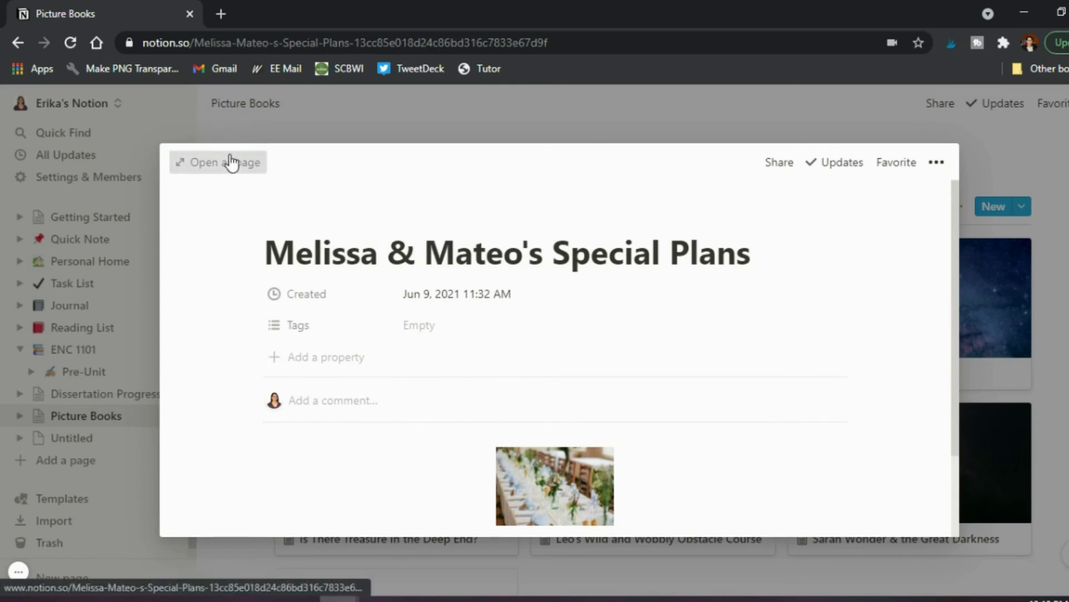
scroll(534, 541, down, 1)
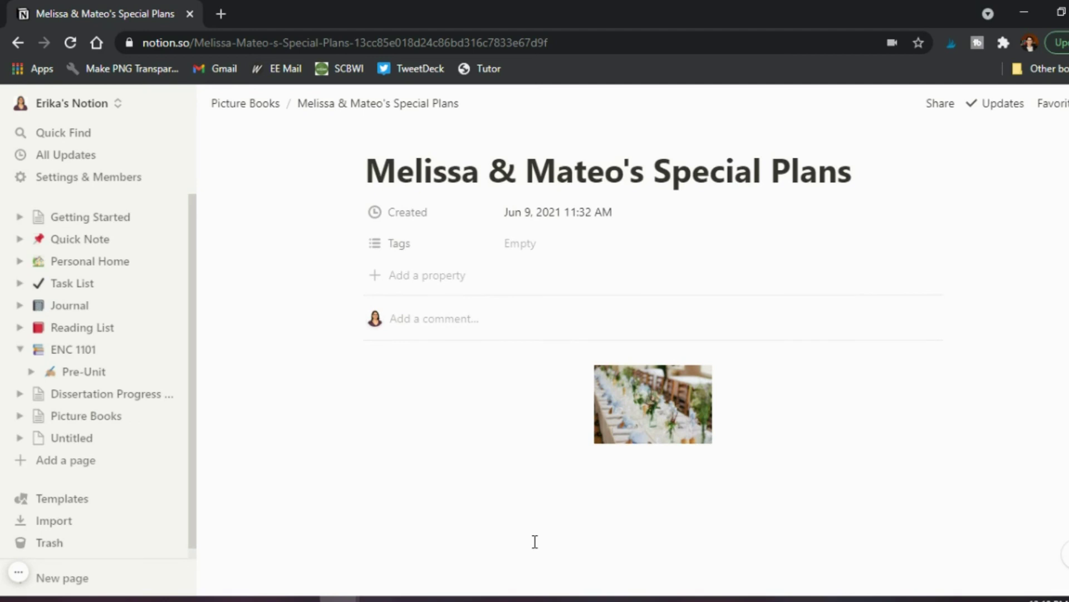
mouse_move(672, 422)
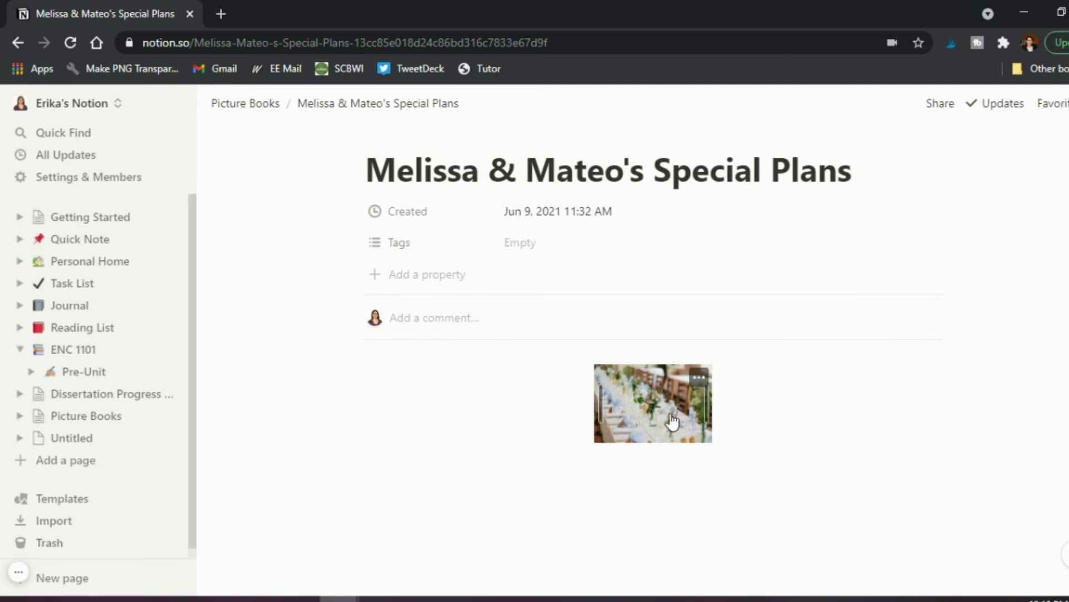
click(257, 110)
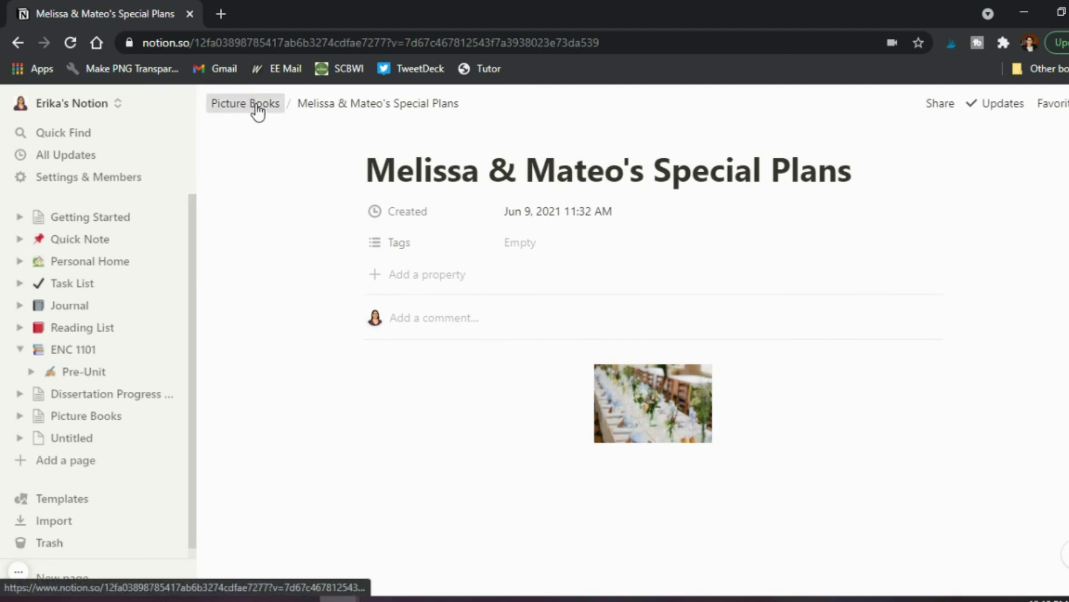
Reopen the Melissa & Mateo's Special Plans card and expand it to a full page.
scroll(403, 358, down, 3)
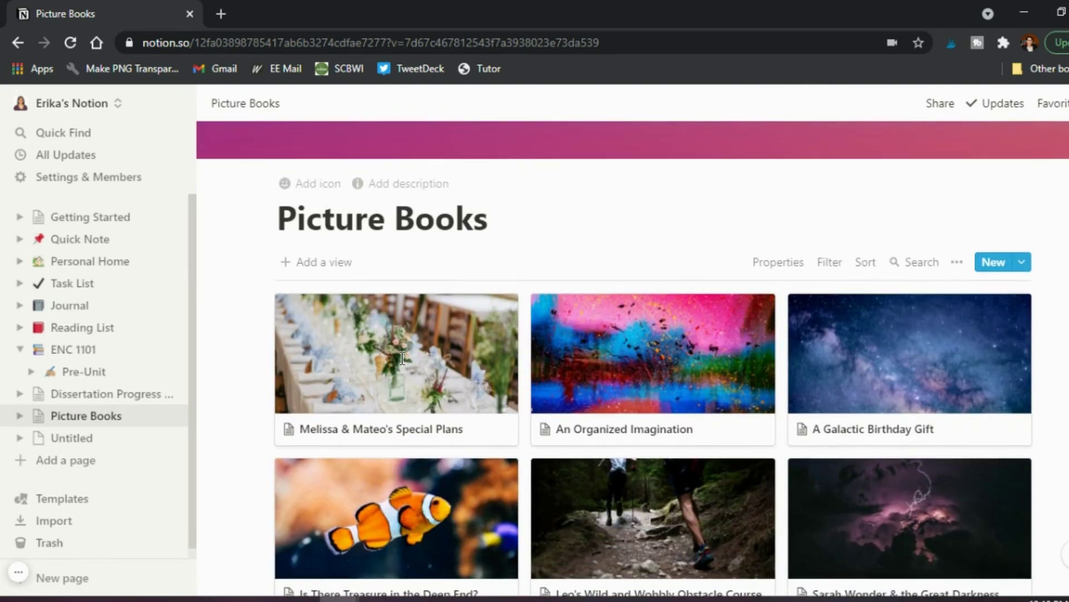
click(399, 359)
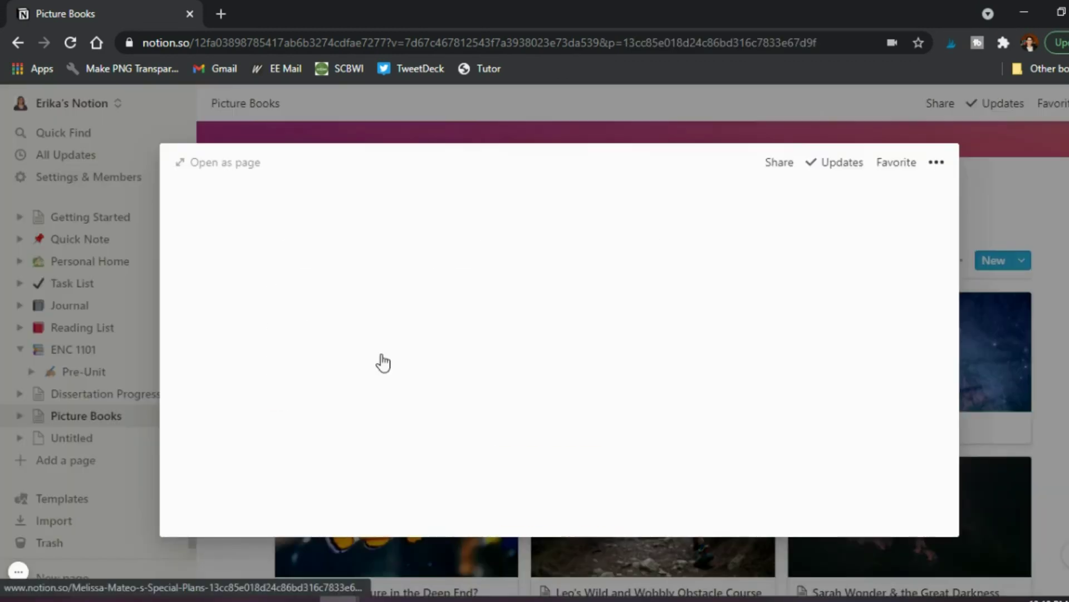
click(240, 167)
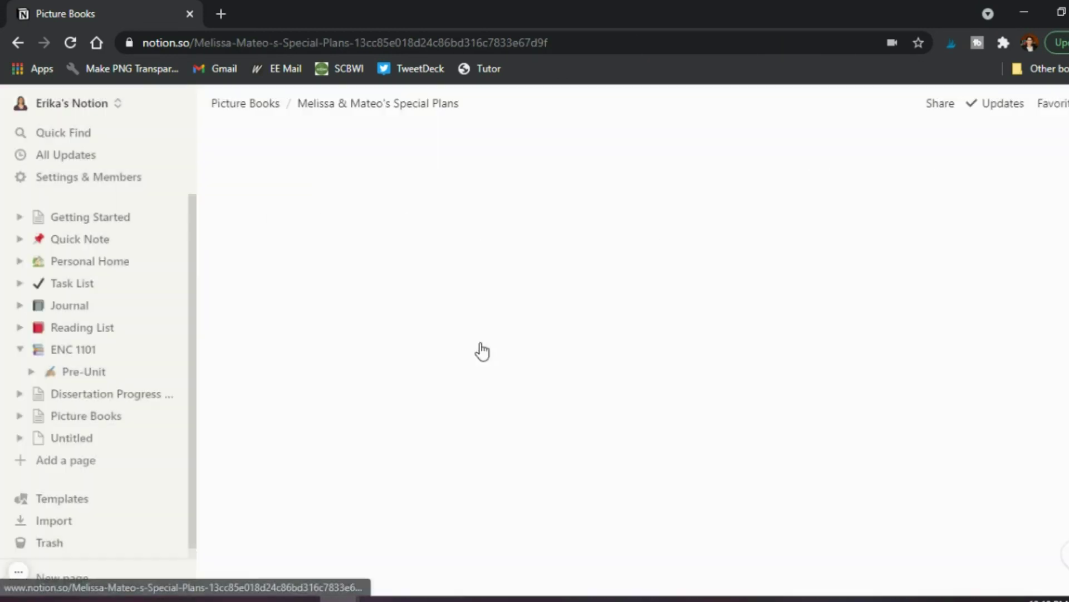
scroll(489, 354, down, 1)
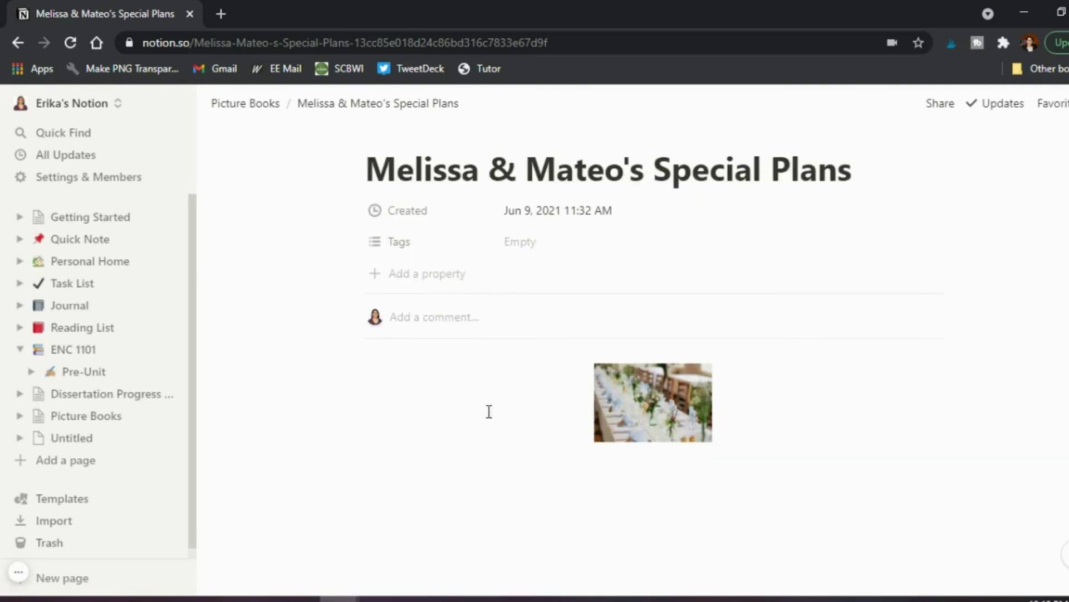
Add a Heading 1 reading 'Drafts' below the banquet-table cover image, with a new line beneath.
click(512, 463)
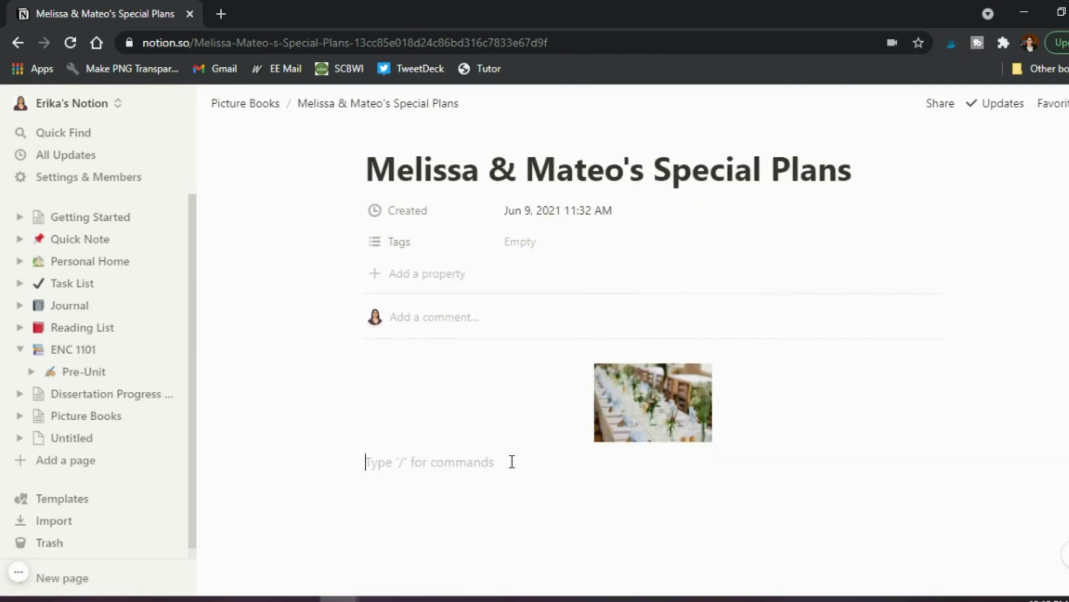
text(/)
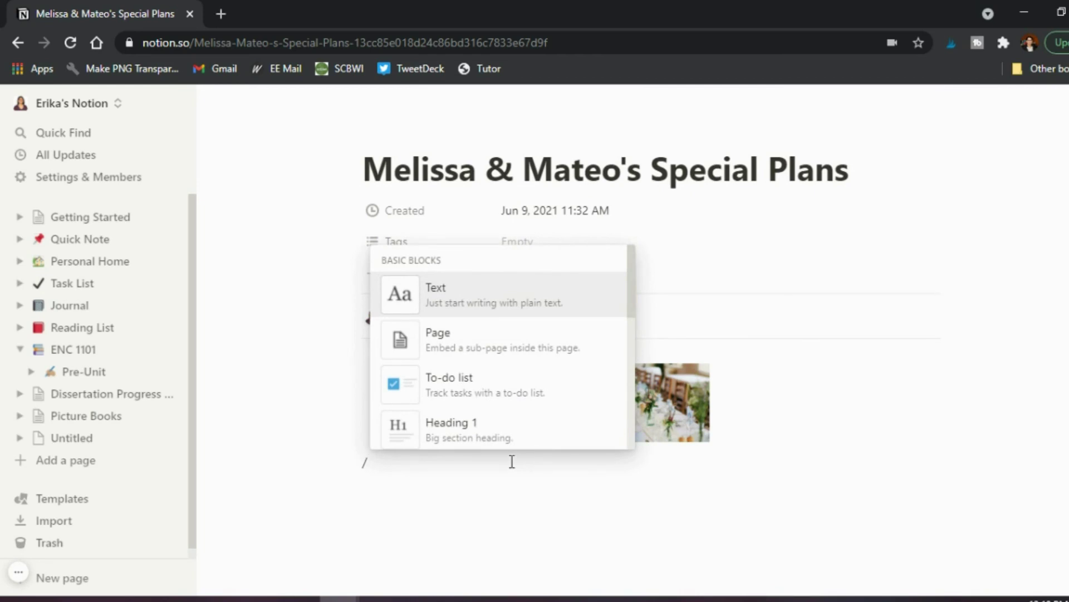
text(image)
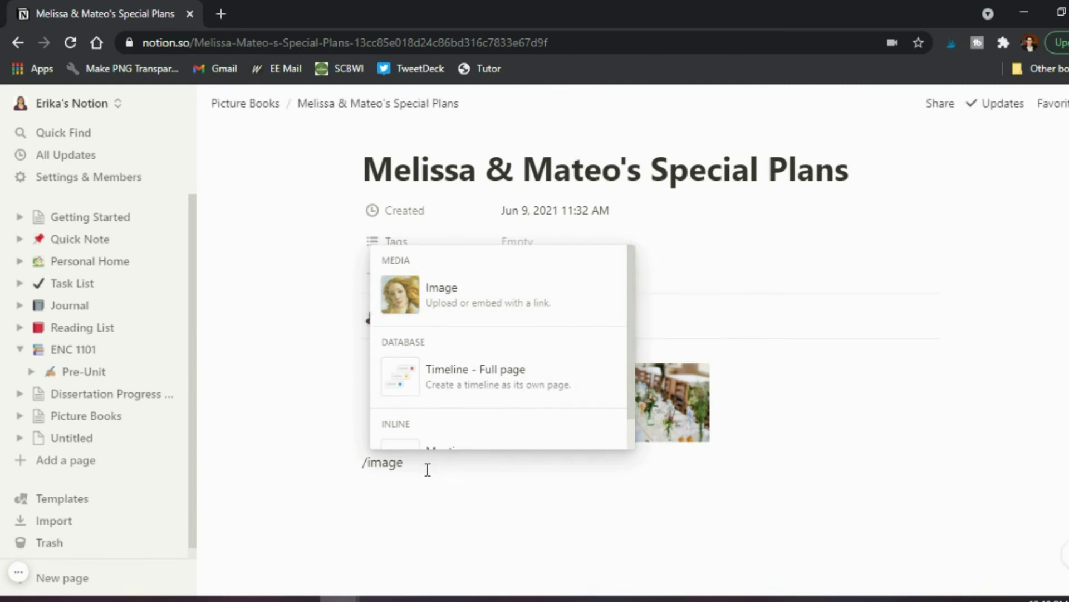
key(BackSpace)
key(BackSpace)
key(BackSpace)
key(BackSpace)
key(BackSpace)
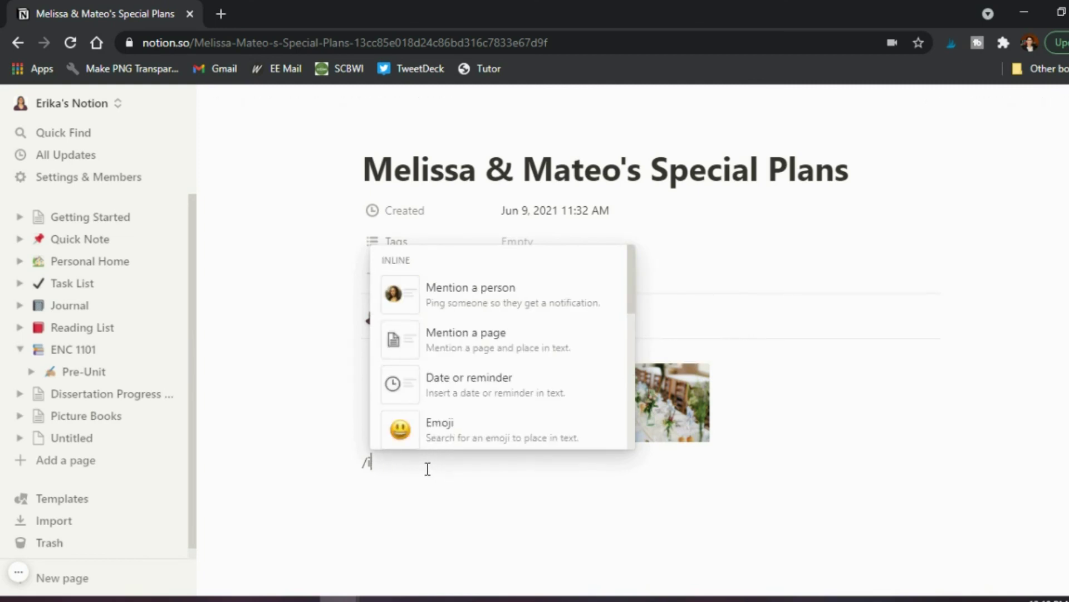
text(head)
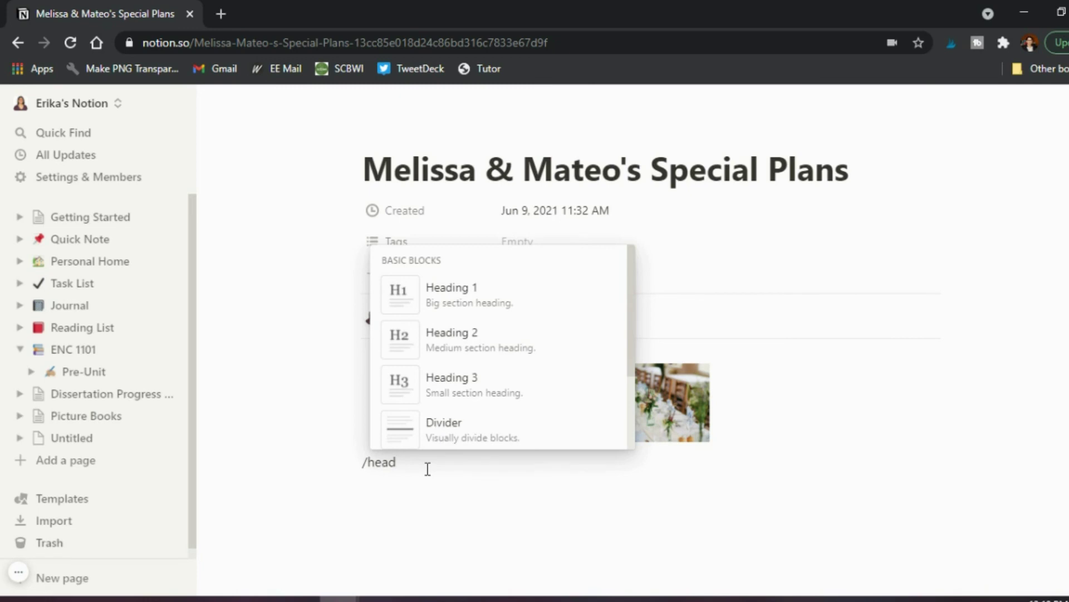
click(455, 298)
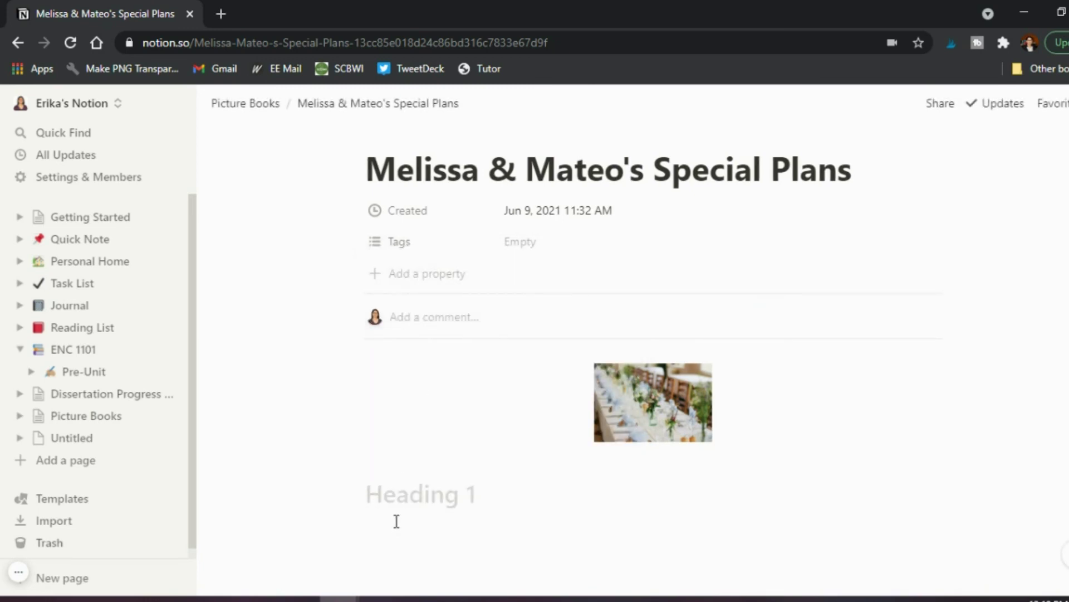
text(Drafts)
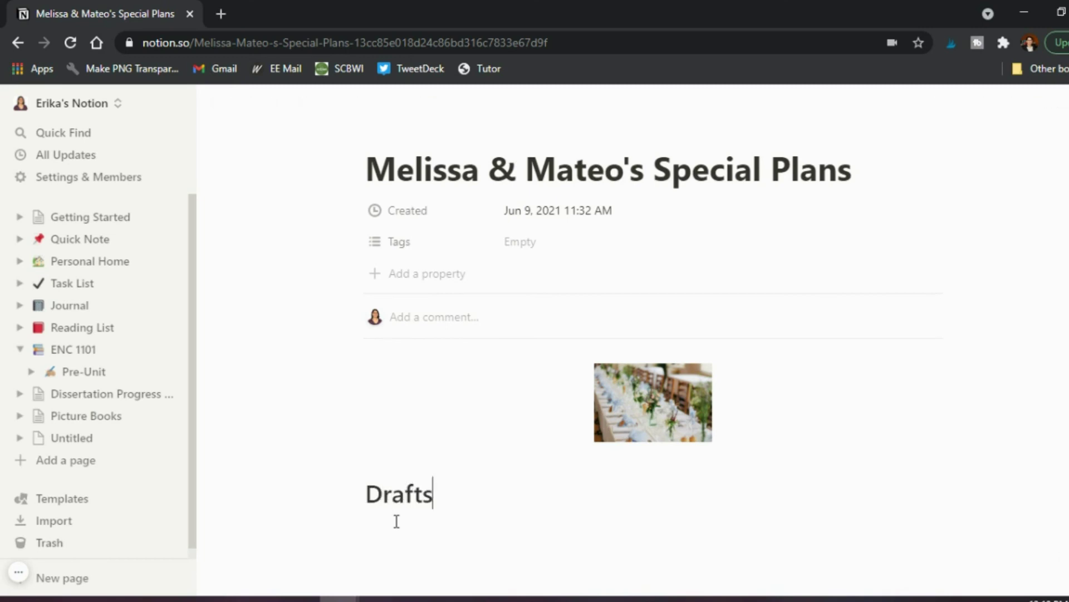
key(Return)
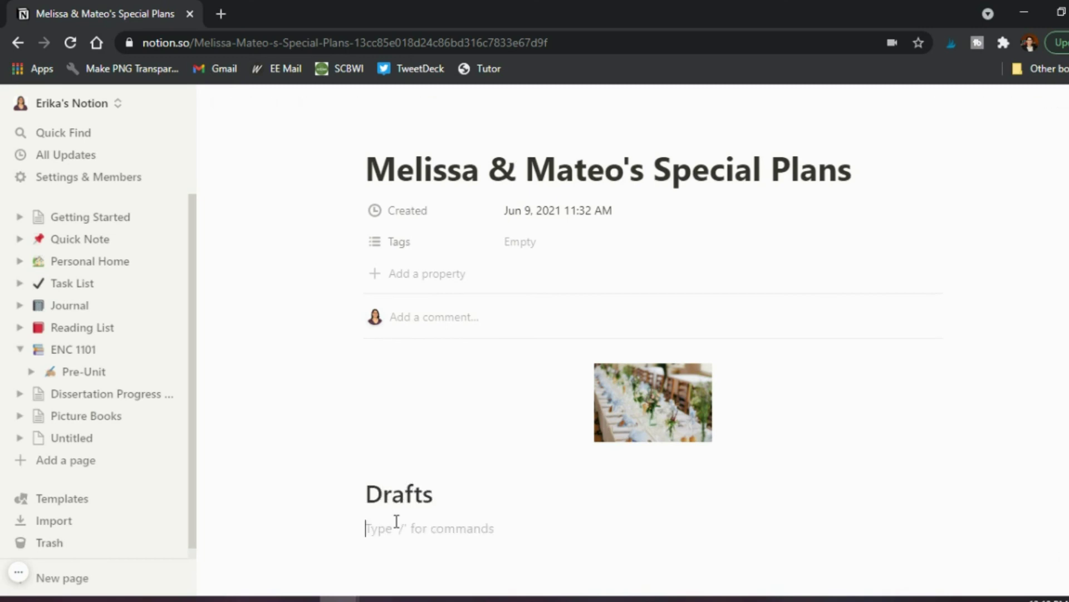
Type a 'Version 1' line under the Drafts heading.
scroll(396, 521, down, 2)
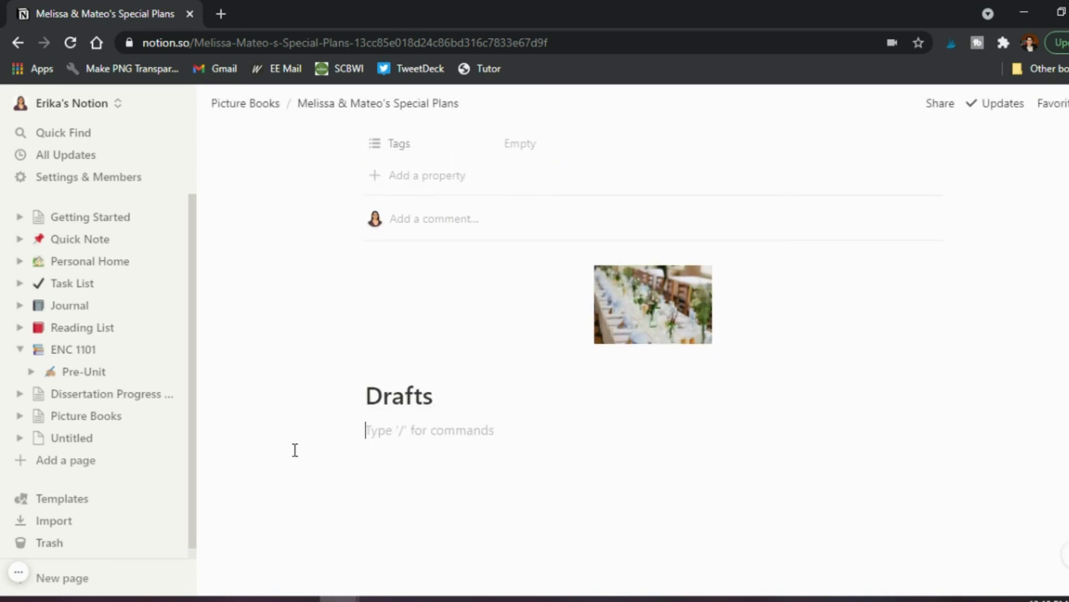
text(/)
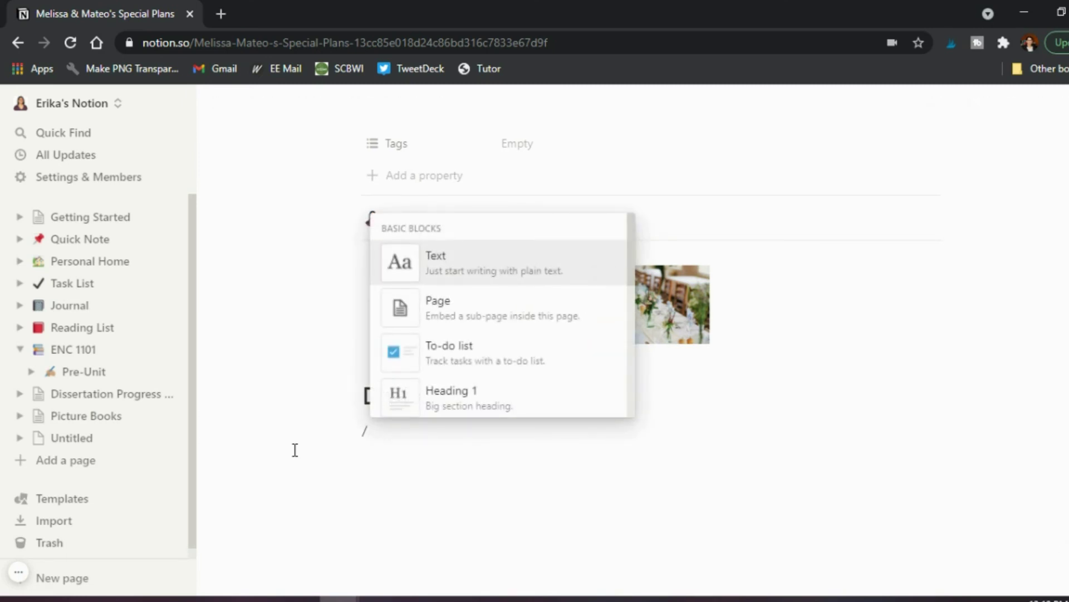
key(BackSpace)
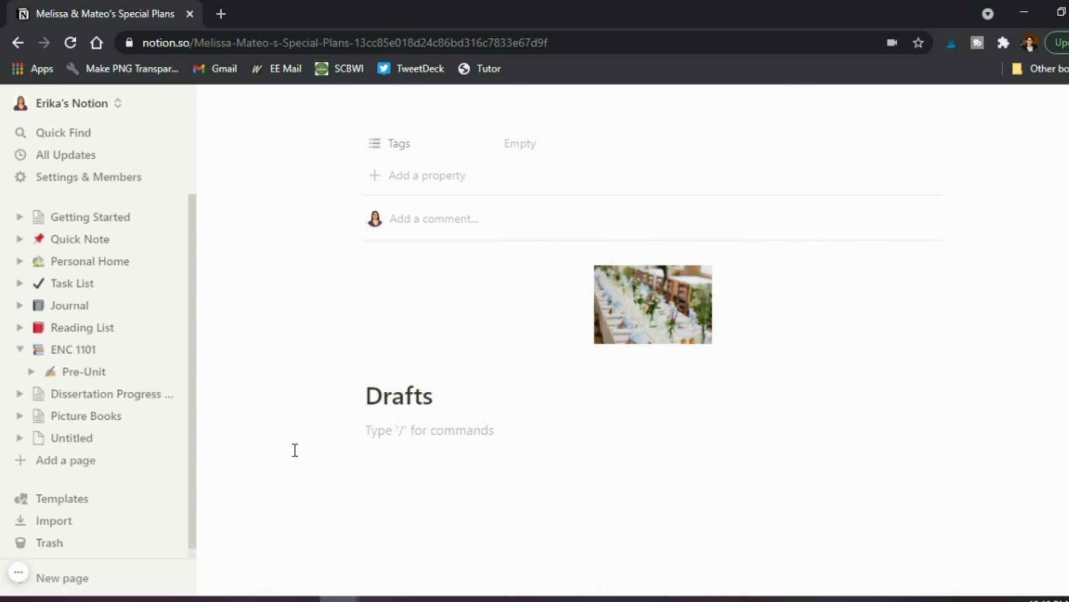
text(Version 1)
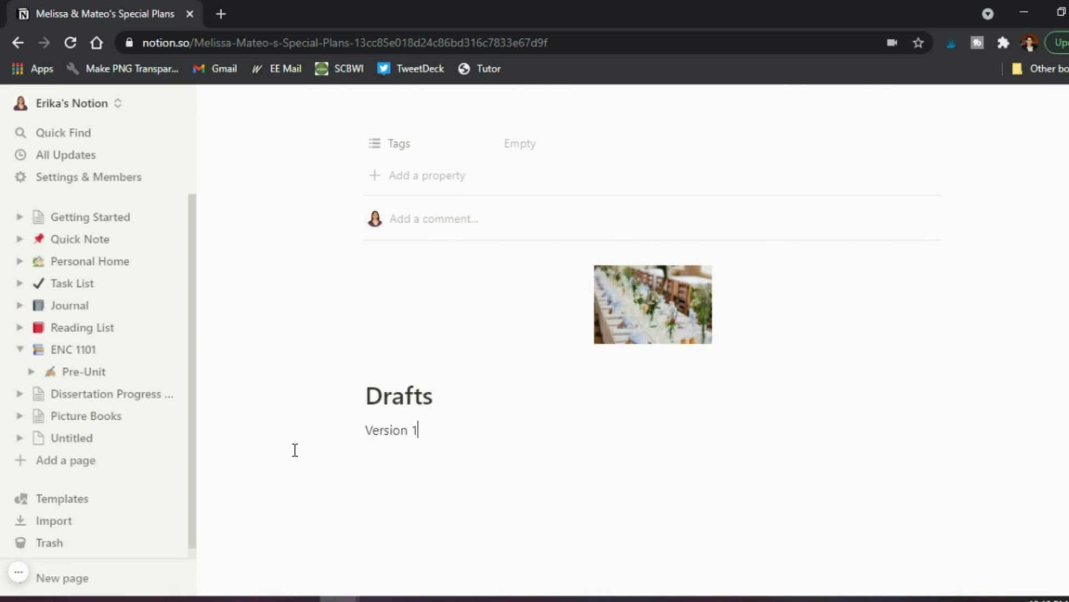
key(Return)
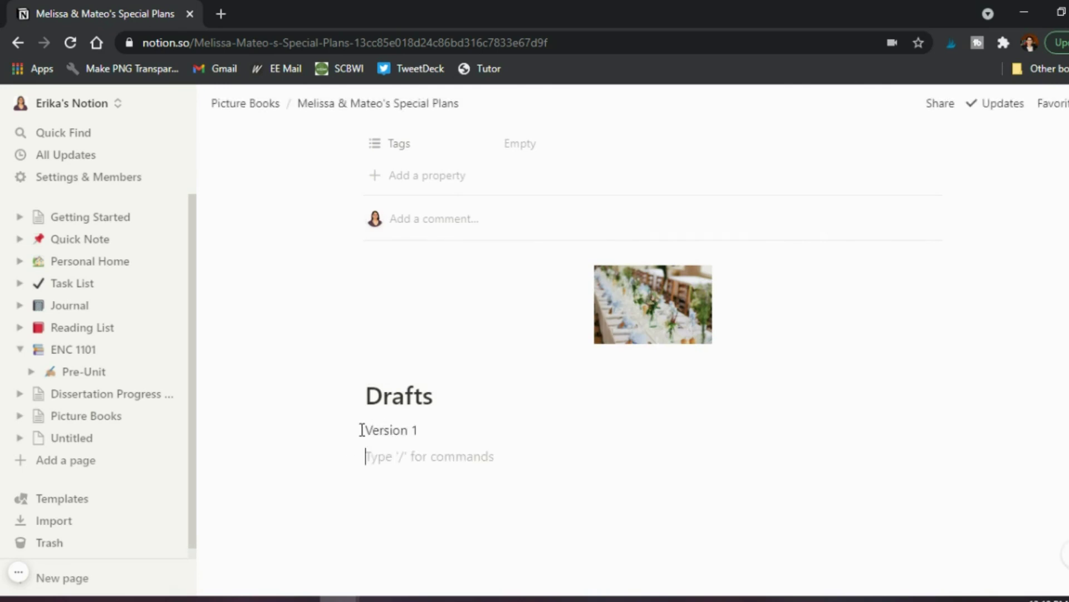
key(BackSpace)
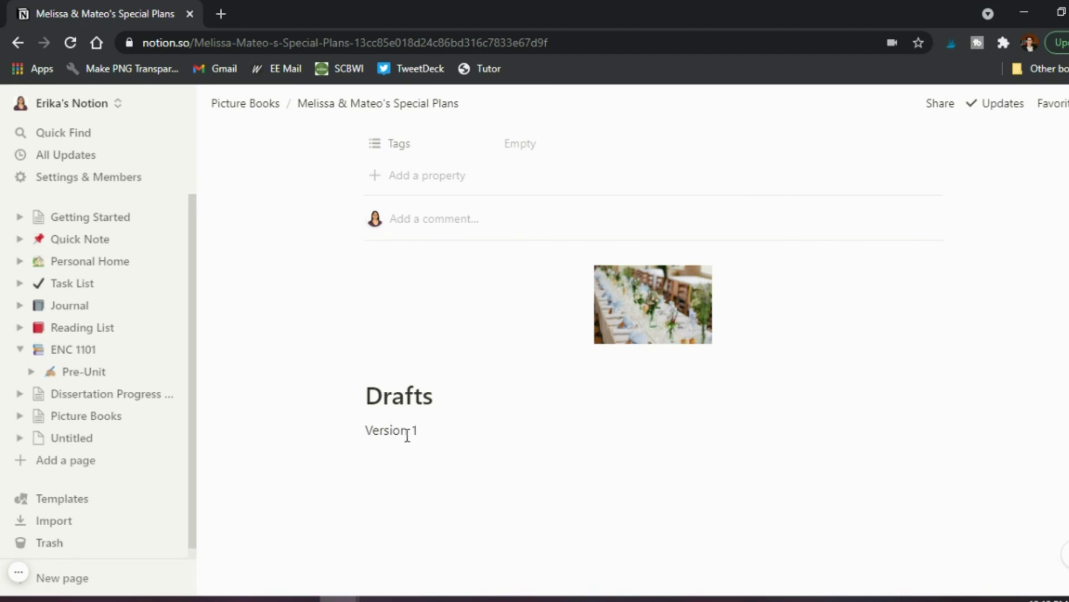
Turn the 'Version 1' line into a bulleted list item.
double_click(397, 433)
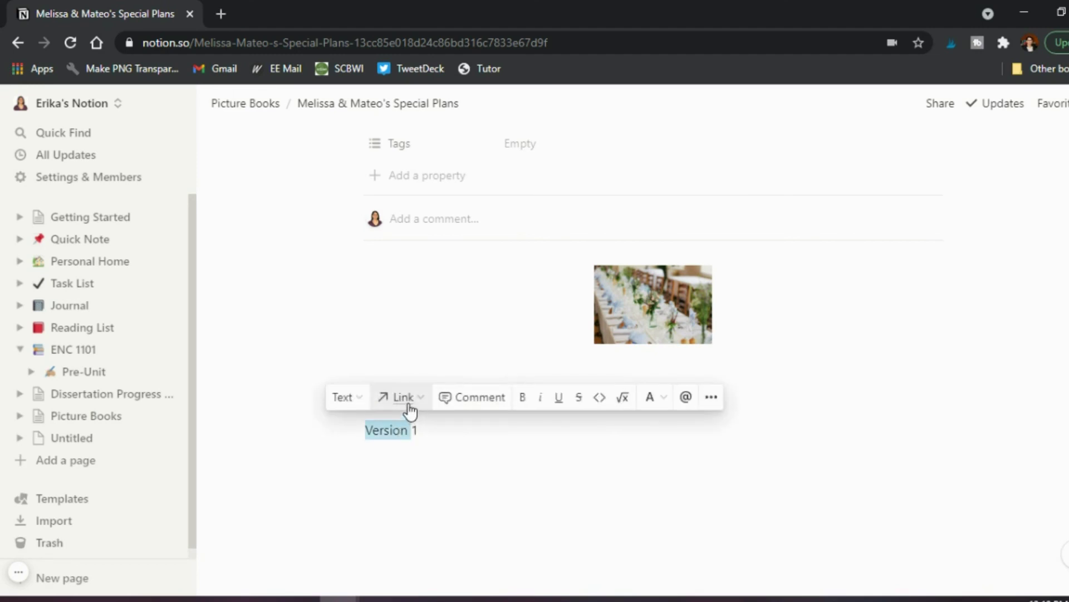
click(408, 403)
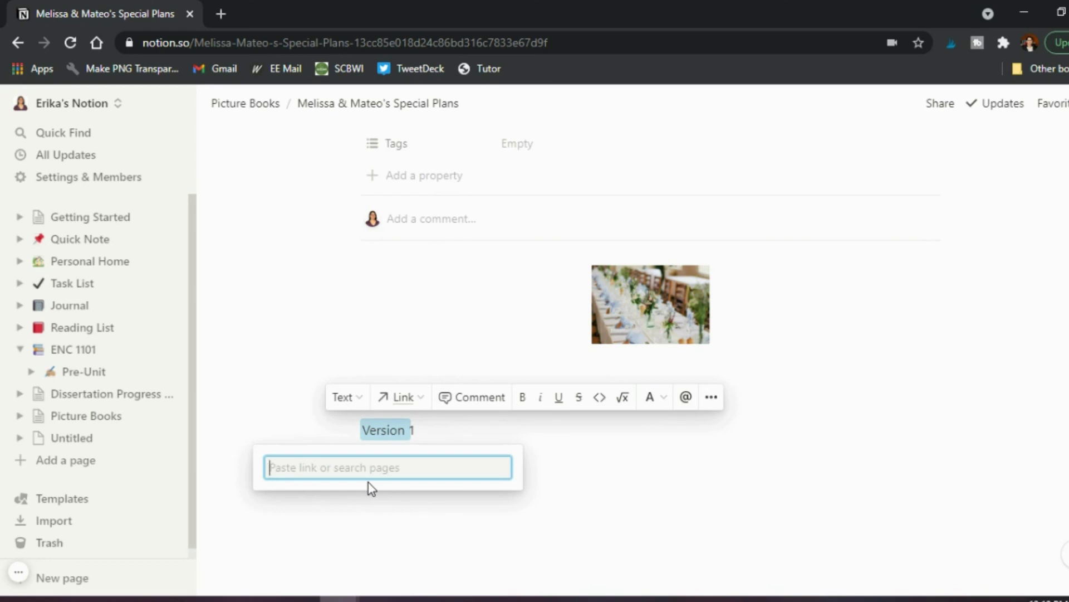
key(Escape)
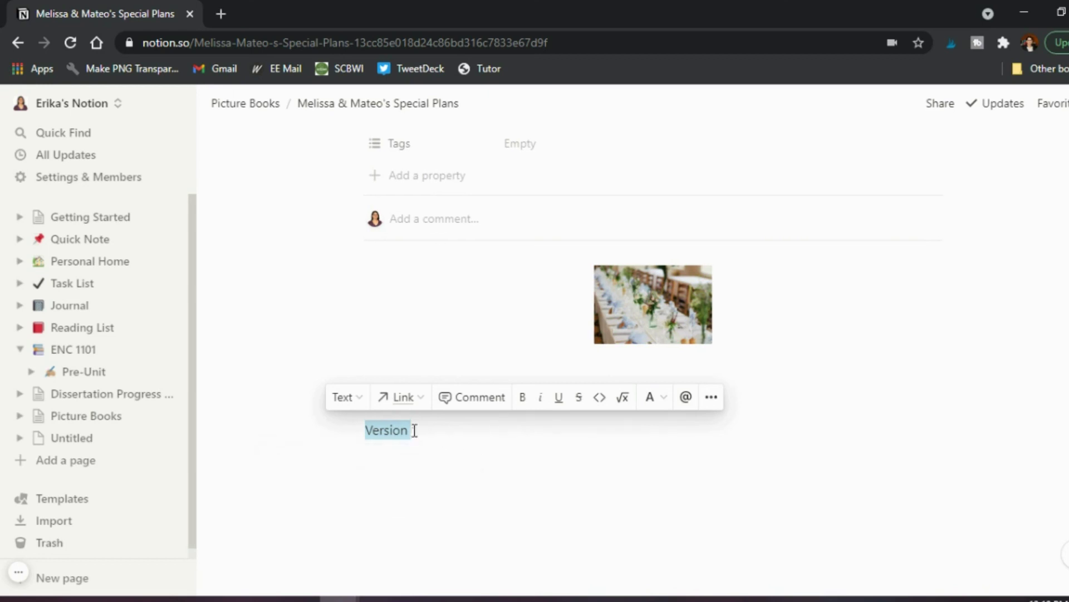
click(342, 398)
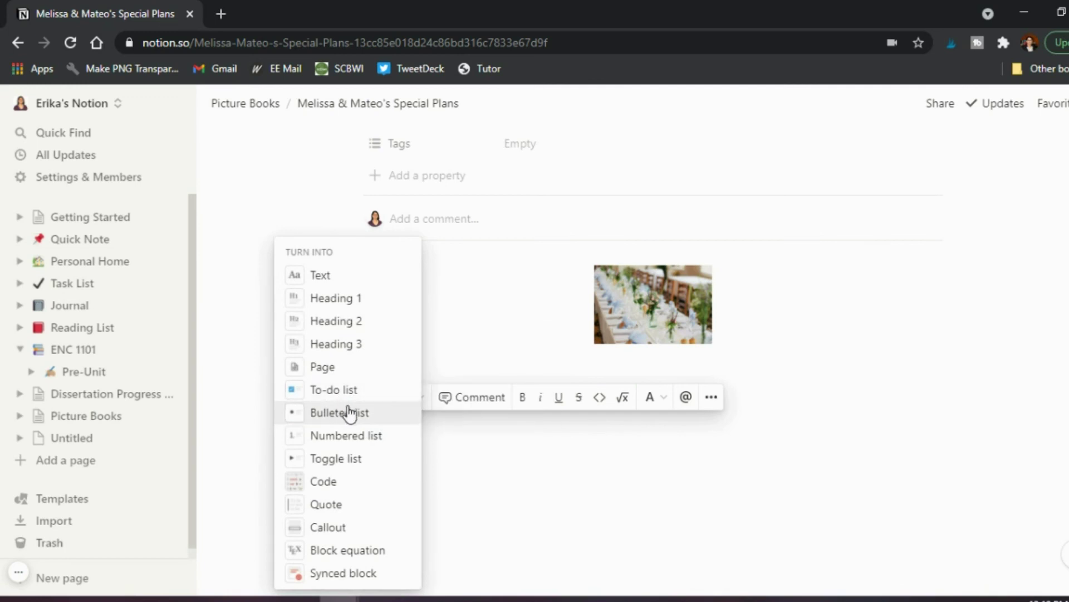
click(349, 413)
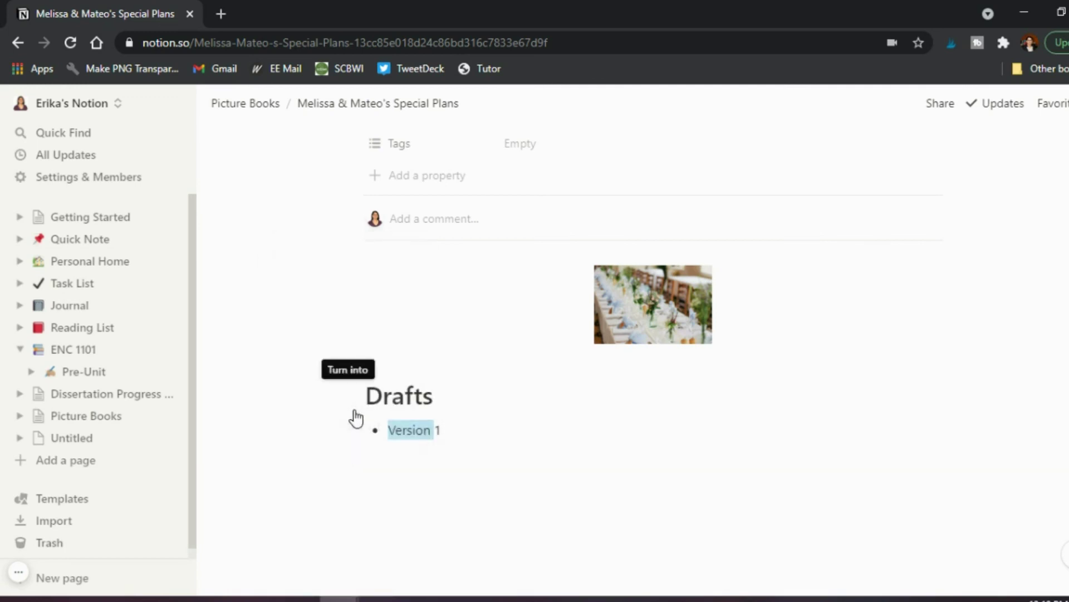
click(514, 441)
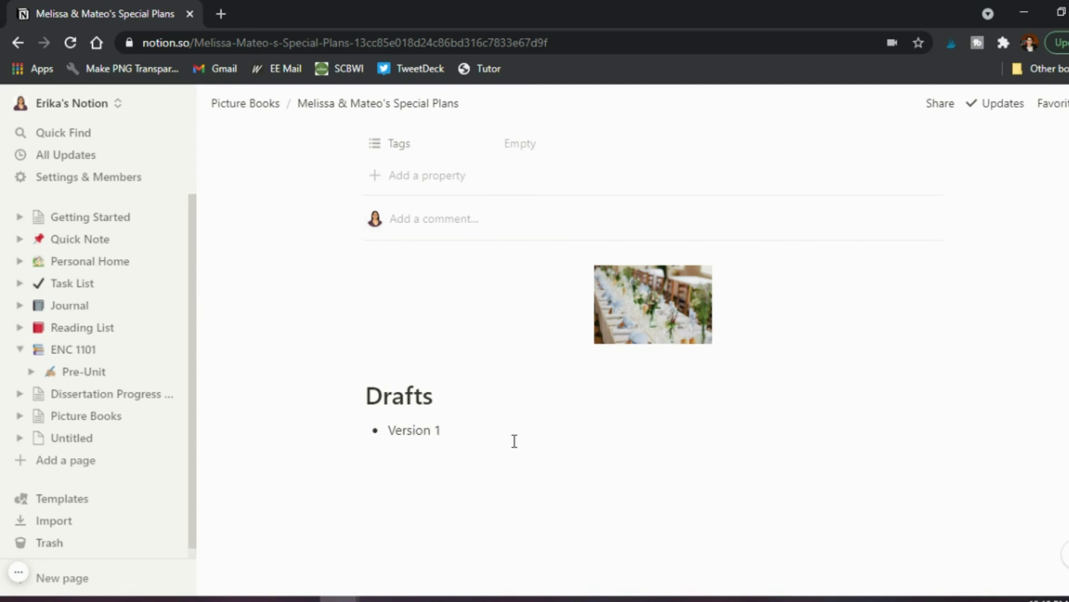
scroll(514, 441, up, 3)
scroll(514, 441, down, 1)
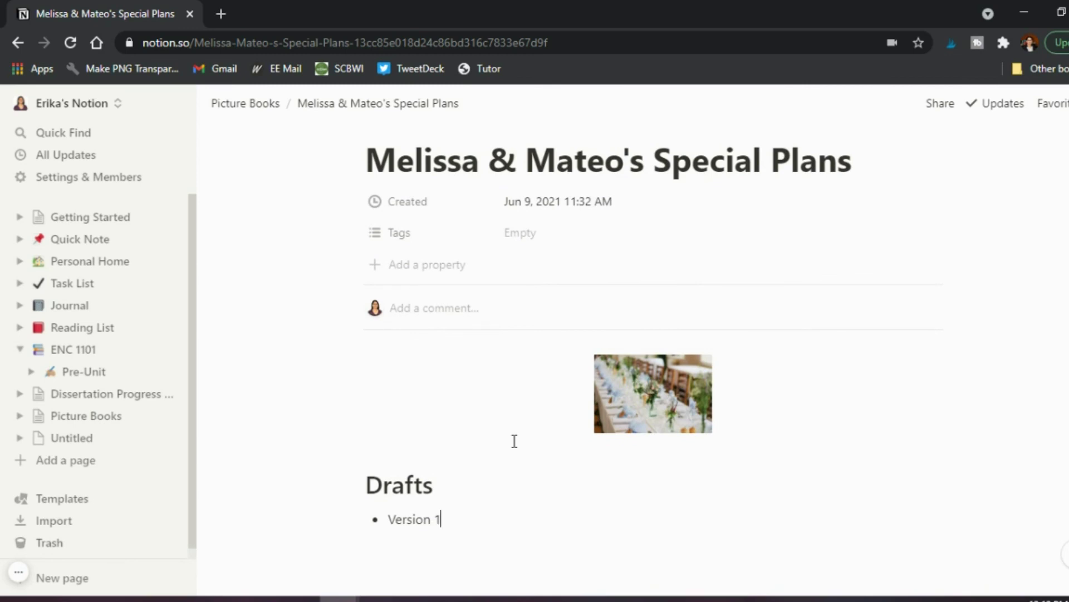
scroll(514, 441, down, 1)
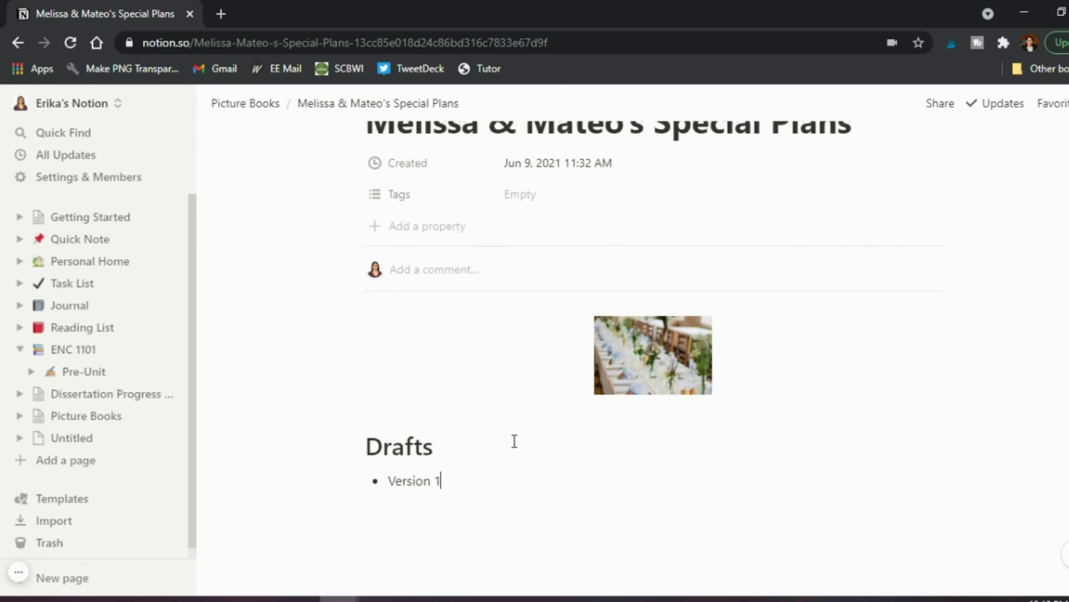
scroll(514, 441, up, 1)
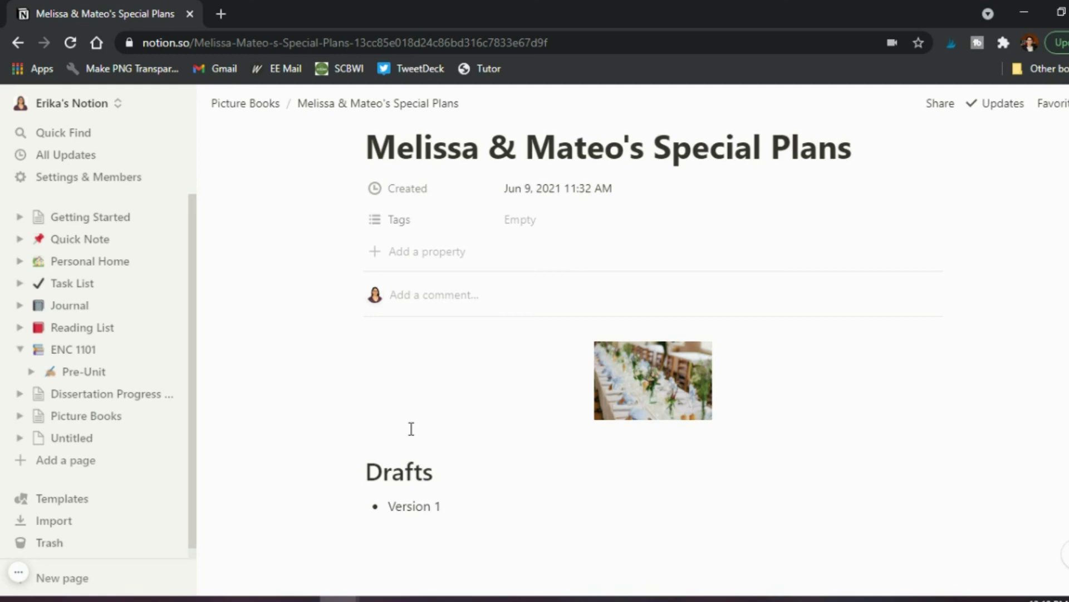
scroll(411, 428, up, 1)
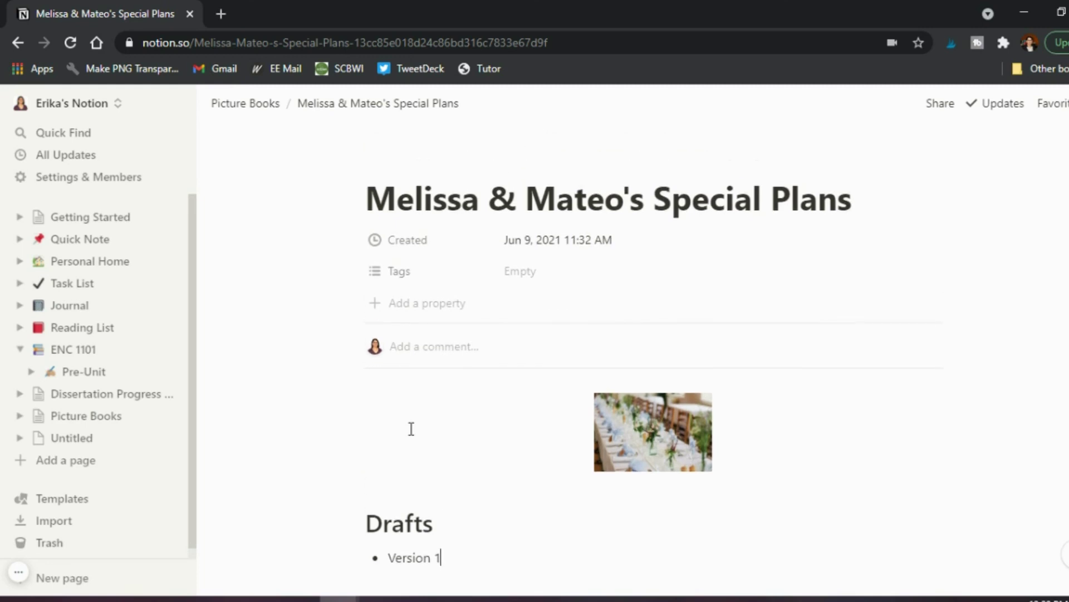
scroll(411, 428, up, 1)
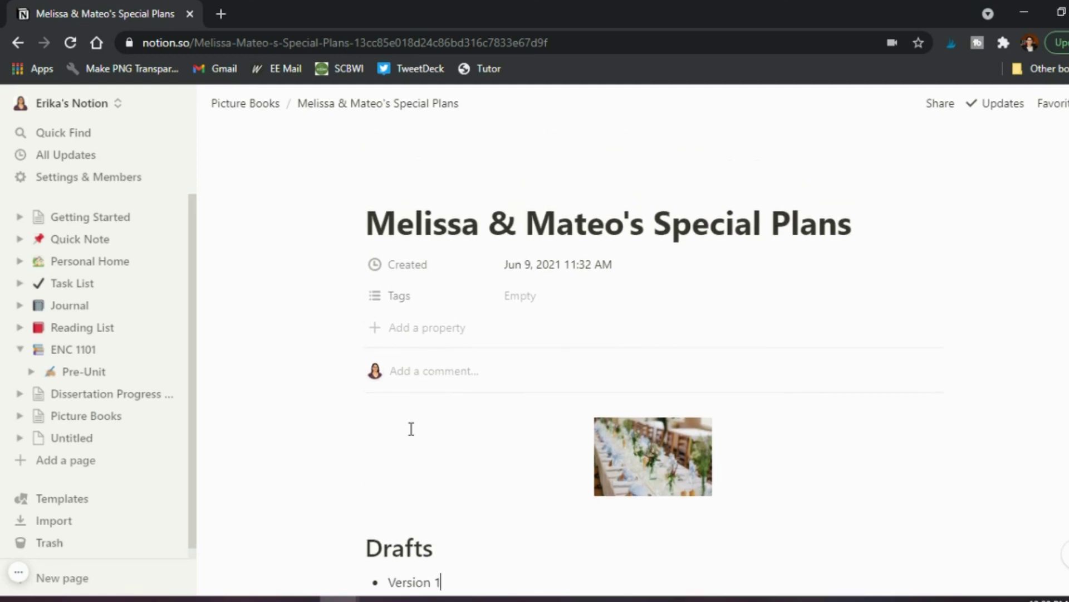
Go to the ENC 1101 page from the sidebar.
click(74, 351)
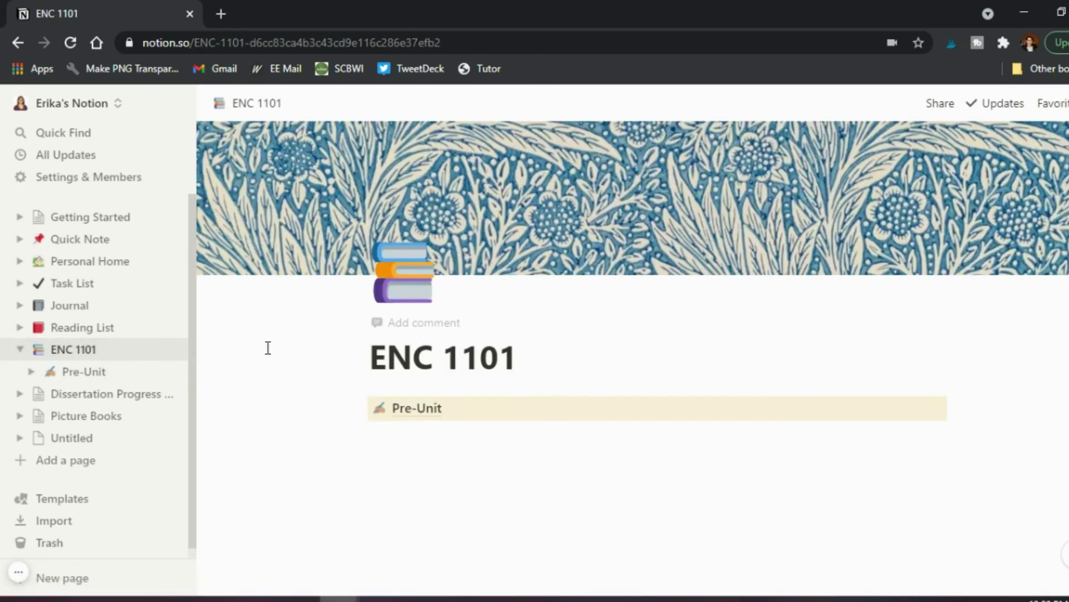